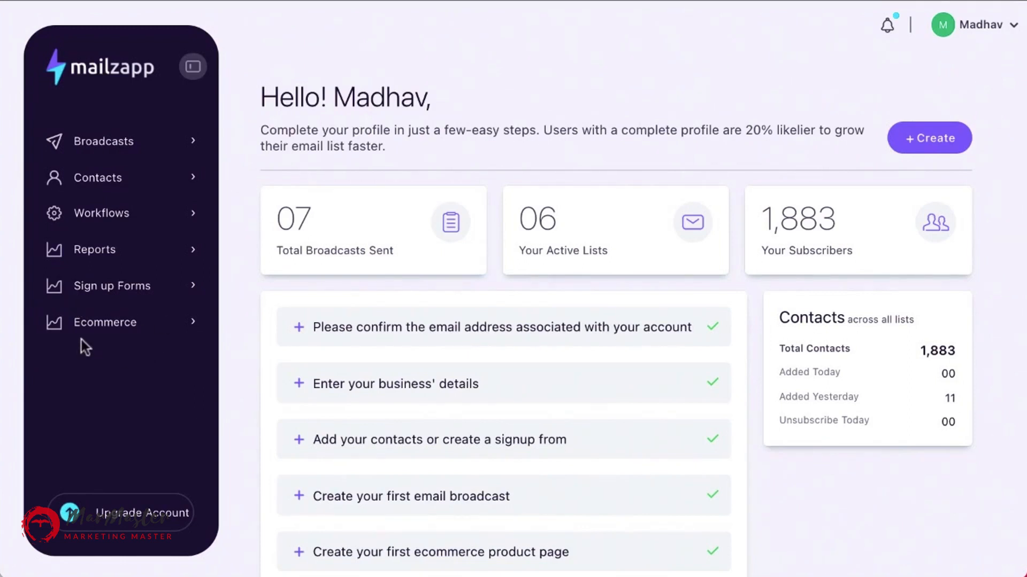
Open the account settings page and scroll through the organization information fields.
{"action": "left_click", "coordinate": [1012, 25]}
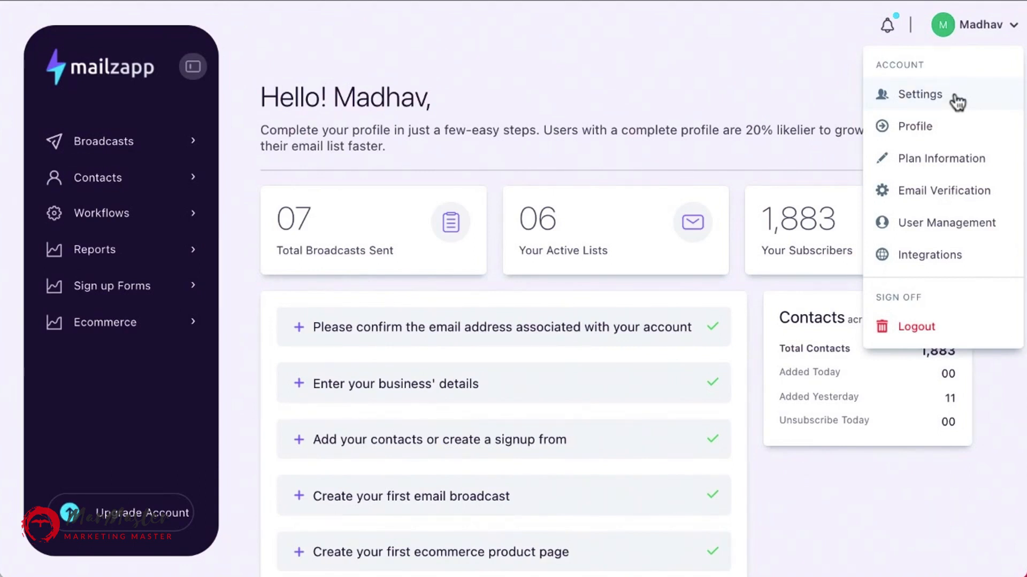
{"action": "left_click", "coordinate": [930, 99]}
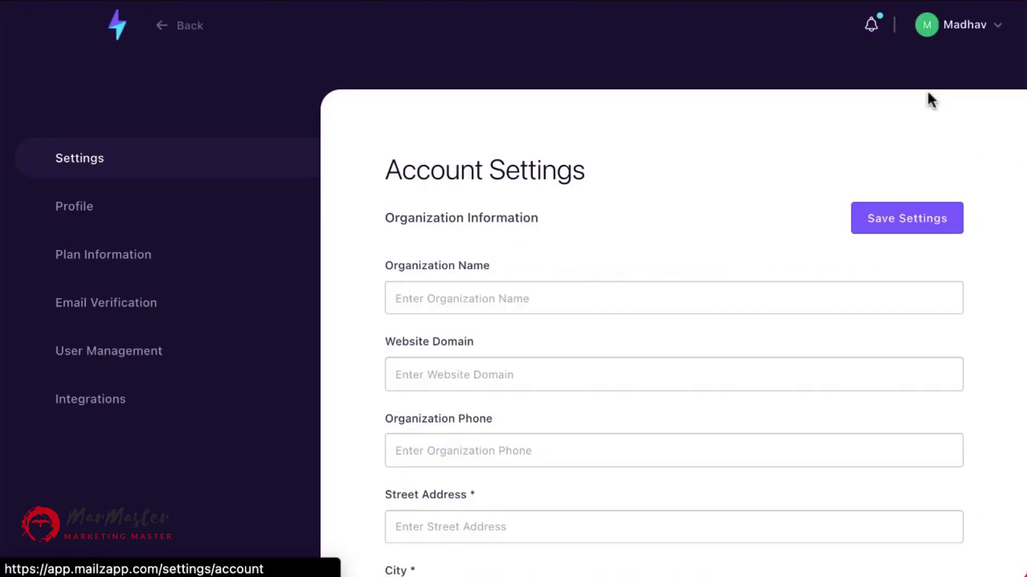
{"action": "scroll", "coordinate": [782, 353], "scroll_direction": "down", "scroll_amount": 9}
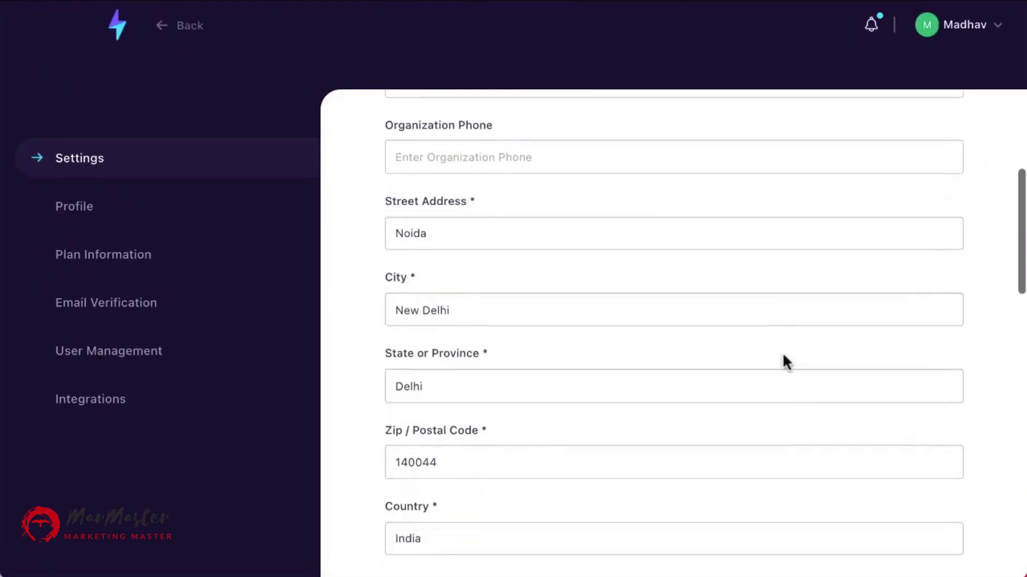
{"action": "scroll", "coordinate": [781, 358], "scroll_direction": "up", "scroll_amount": 3}
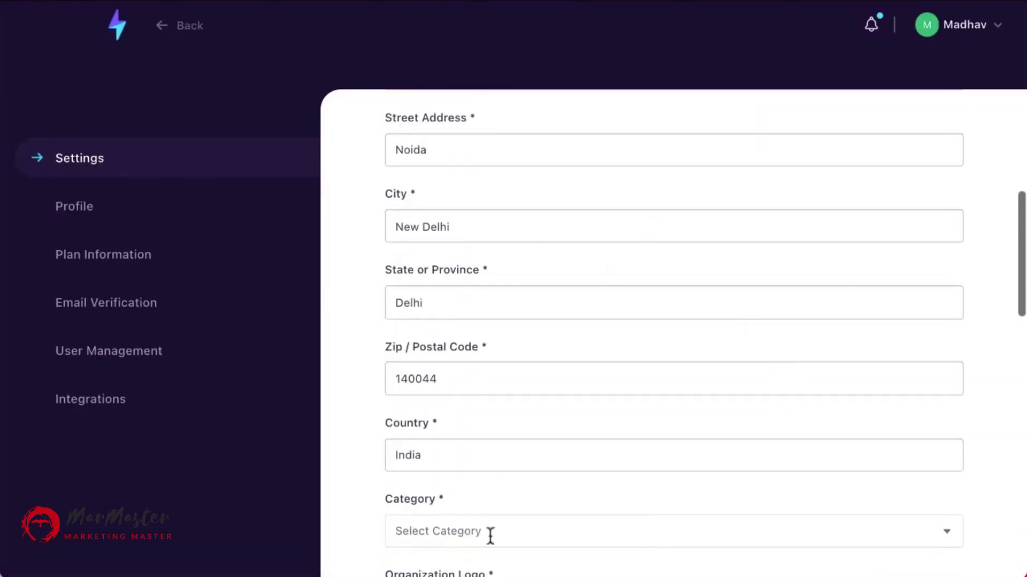
{"action": "scroll", "coordinate": [546, 447], "scroll_direction": "up", "scroll_amount": 2}
{"action": "scroll", "coordinate": [546, 447], "scroll_direction": "up", "scroll_amount": 3}
Browse the Profile, Plan Information, Email Verification, User Management and Integrations account pages.
{"action": "left_click", "coordinate": [992, 27]}
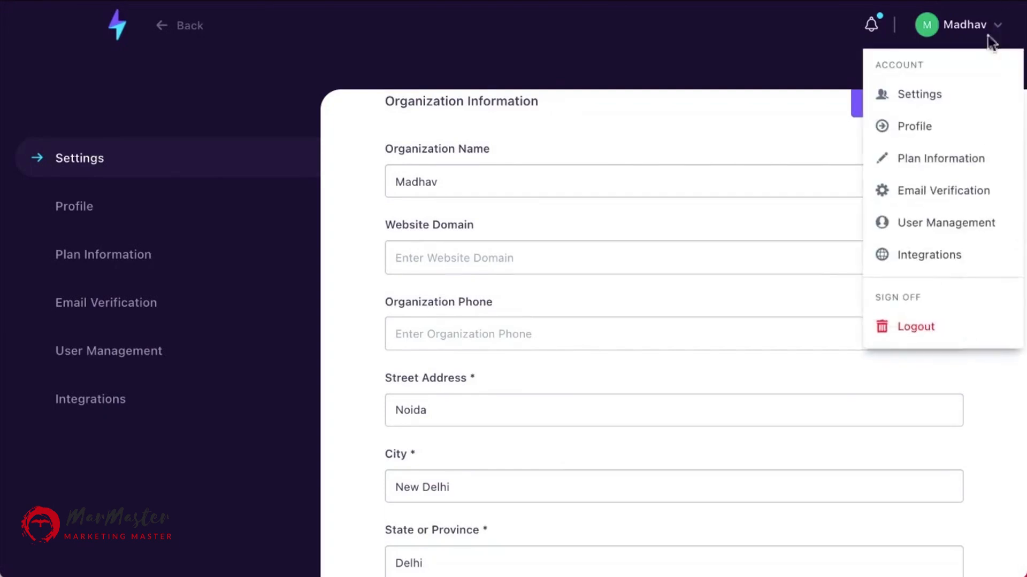
{"action": "left_click", "coordinate": [920, 131]}
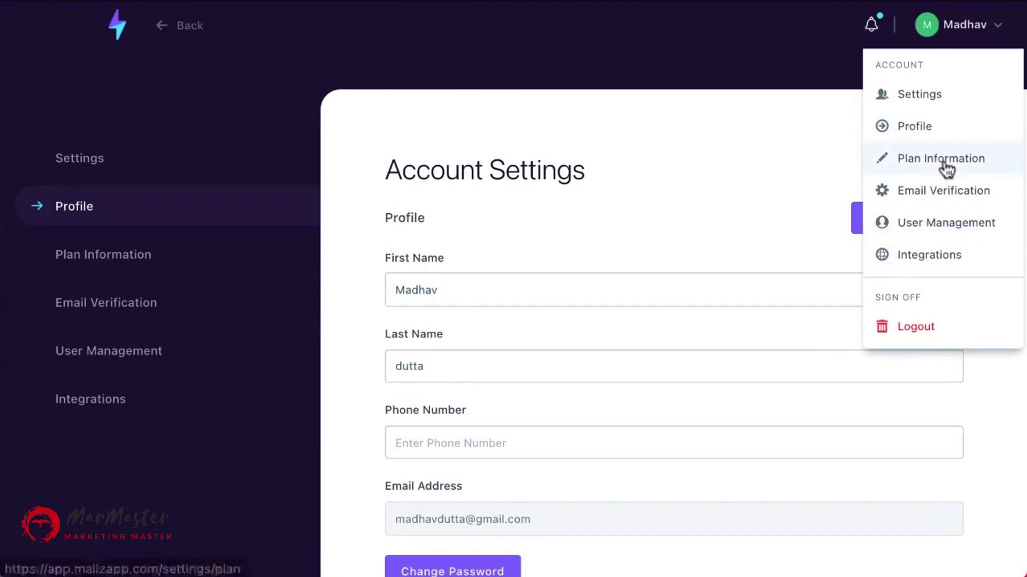
{"action": "left_click", "coordinate": [884, 160]}
{"action": "scroll", "coordinate": [721, 300], "scroll_direction": "down", "scroll_amount": 2}
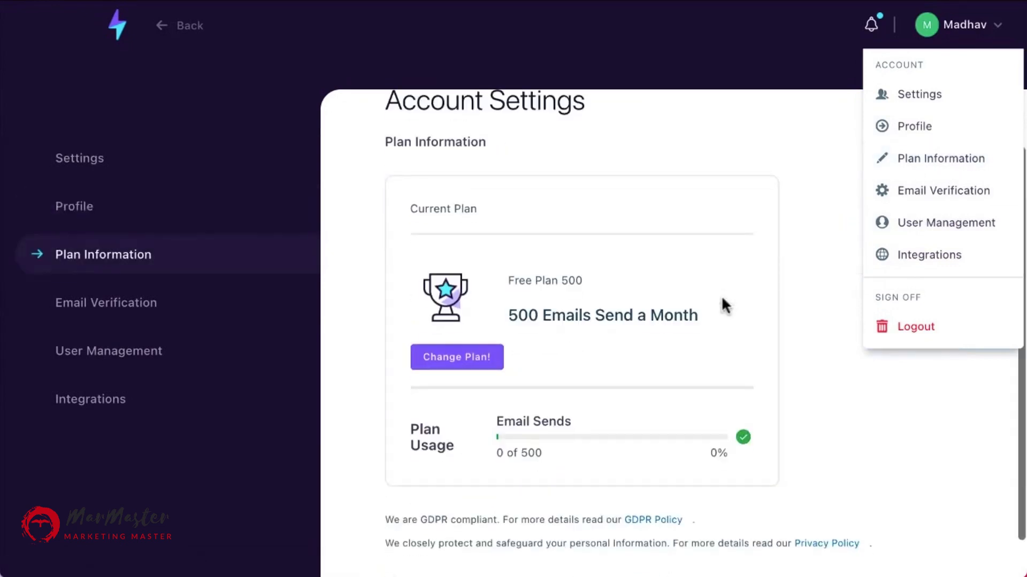
{"action": "scroll", "coordinate": [721, 295], "scroll_direction": "up", "scroll_amount": 2}
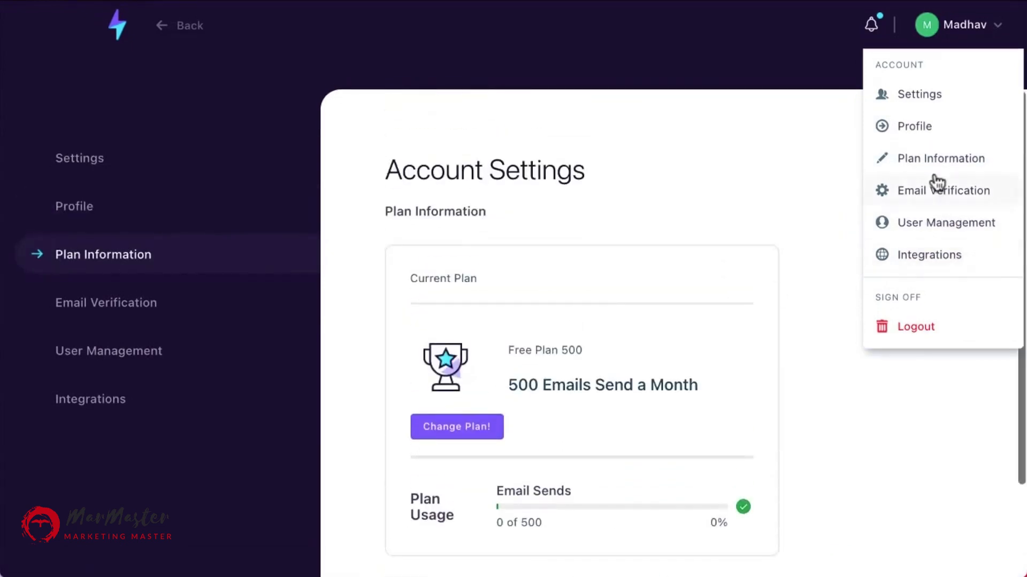
{"action": "left_click", "coordinate": [933, 196]}
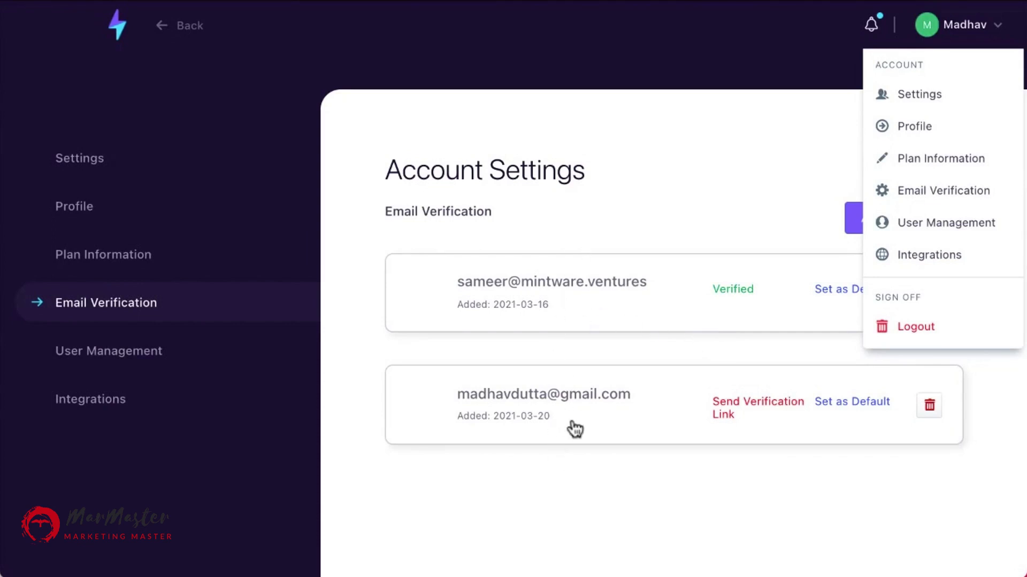
{"action": "left_click", "coordinate": [930, 233]}
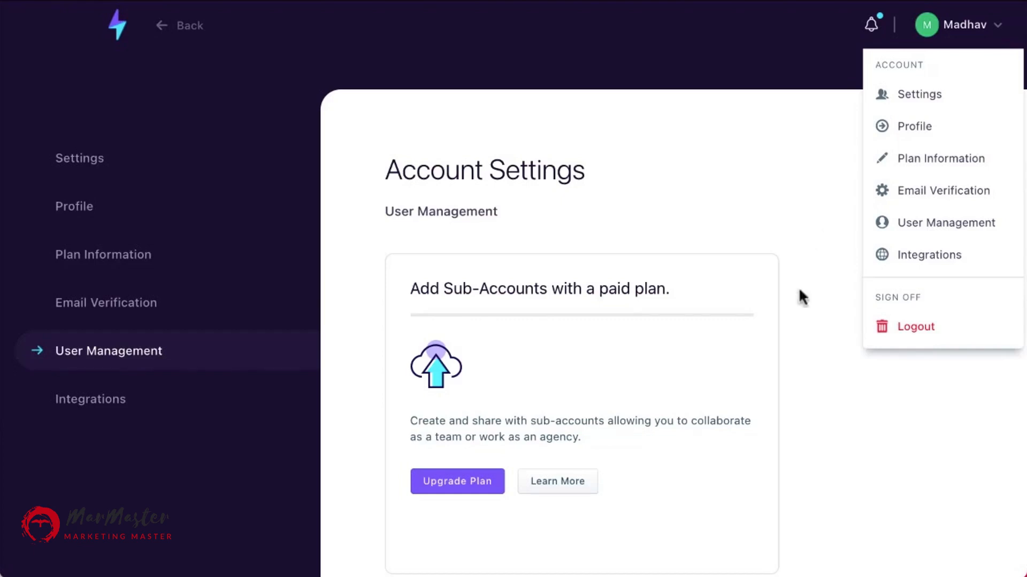
{"action": "left_click", "coordinate": [952, 265]}
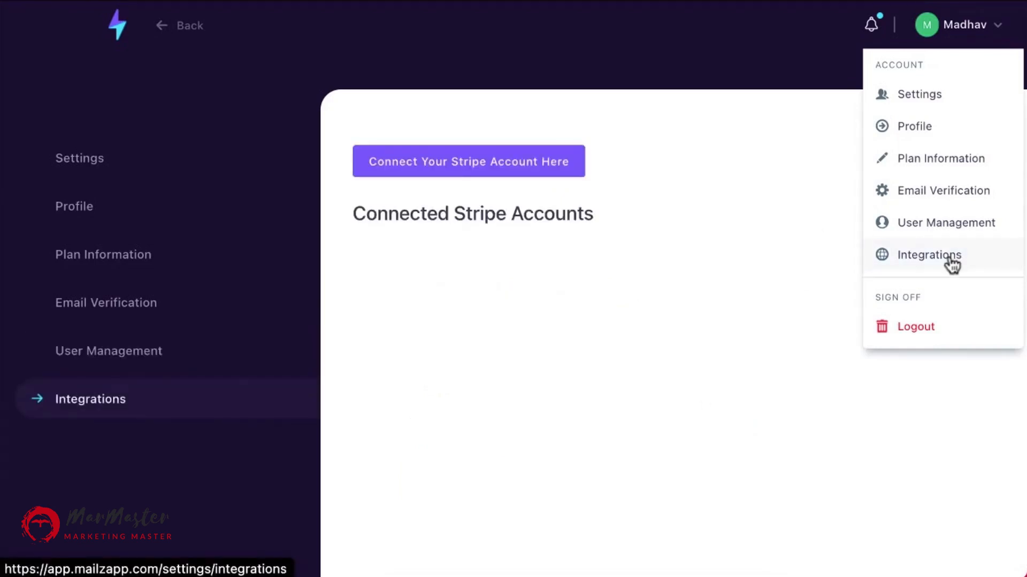
Return to the dashboard and open the Broadcasts List, scrolling through the existing broadcasts.
{"action": "left_click", "coordinate": [977, 30]}
{"action": "left_click", "coordinate": [118, 33]}
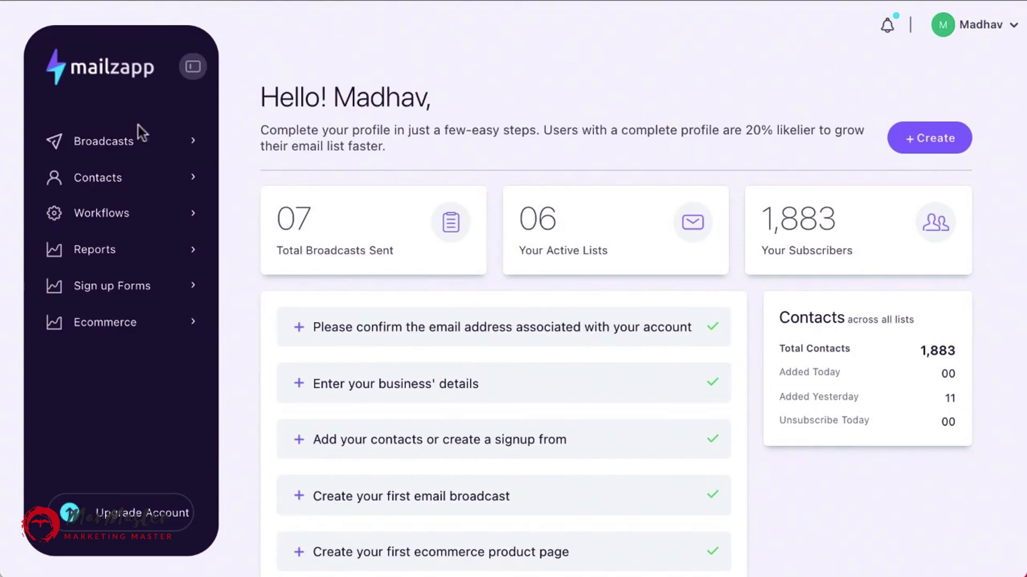
{"action": "left_click", "coordinate": [121, 152]}
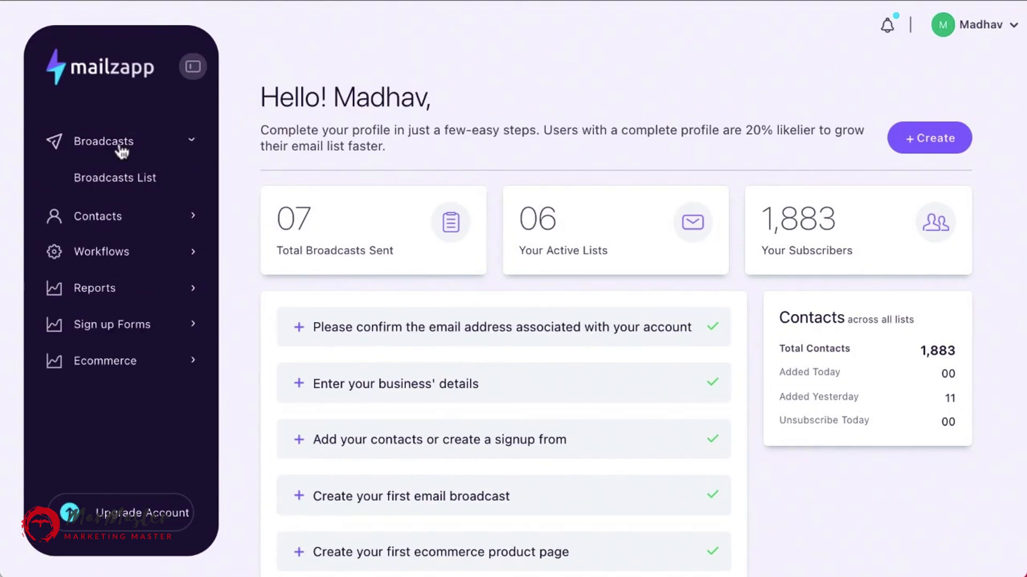
{"action": "left_click", "coordinate": [130, 186]}
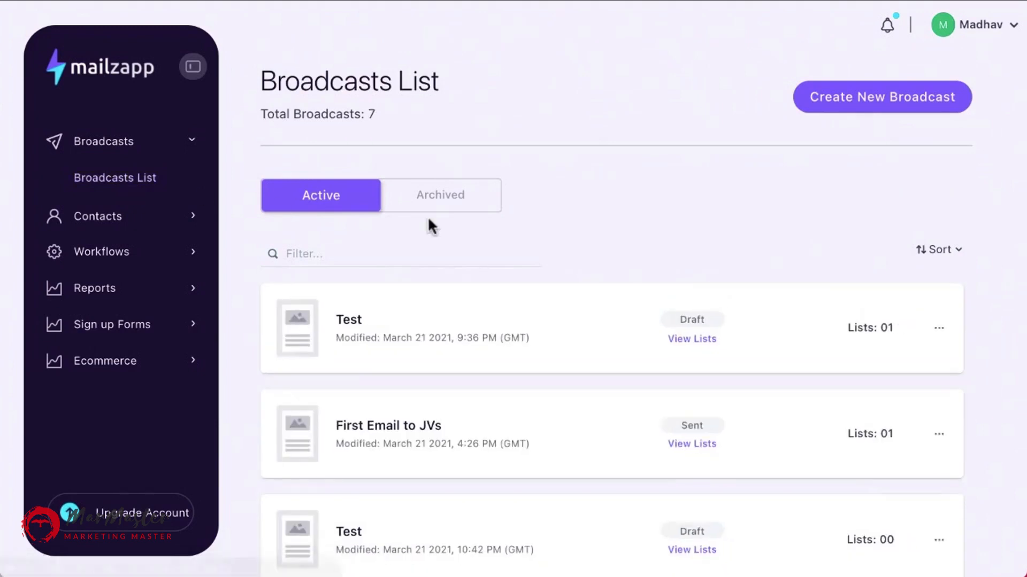
{"action": "scroll", "coordinate": [426, 364], "scroll_direction": "down", "scroll_amount": 9}
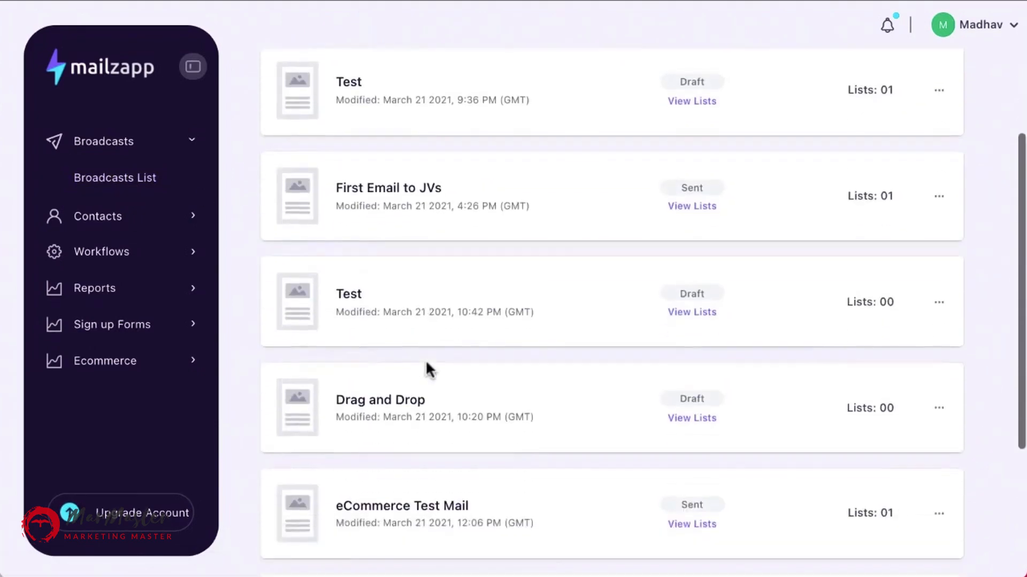
{"action": "scroll", "coordinate": [426, 368], "scroll_direction": "up", "scroll_amount": 9}
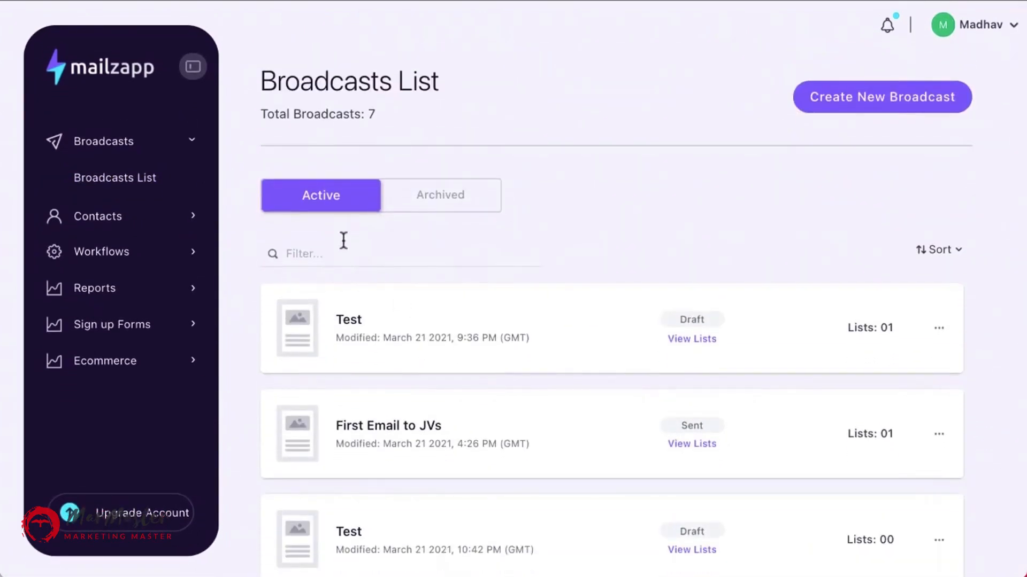
Filter the broadcasts list by search terms such as first and email, clearing the filter each time.
{"action": "left_click", "coordinate": [328, 254]}
{"action": "type", "text": "first"}
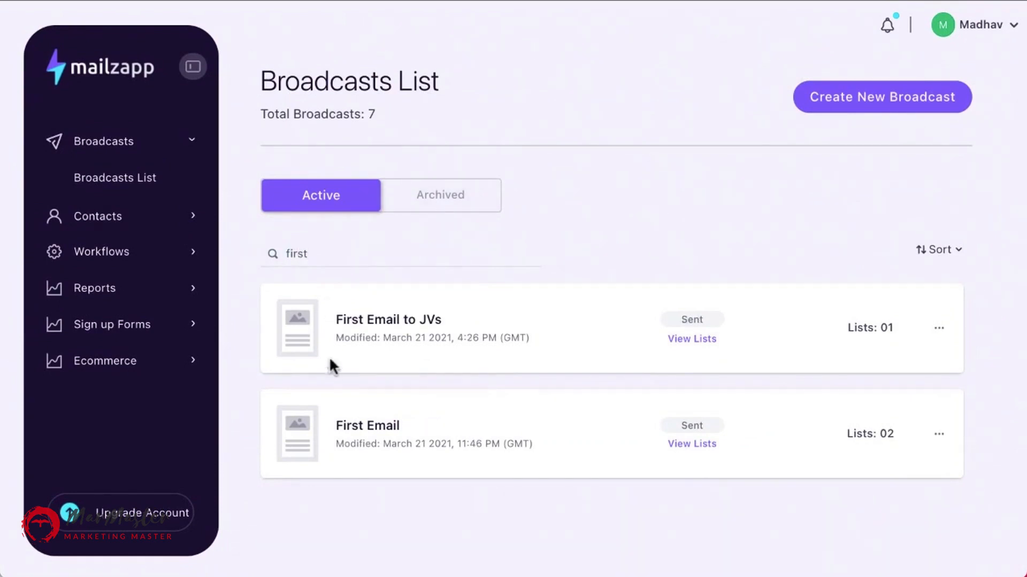
{"action": "key", "text": "BackSpace"}
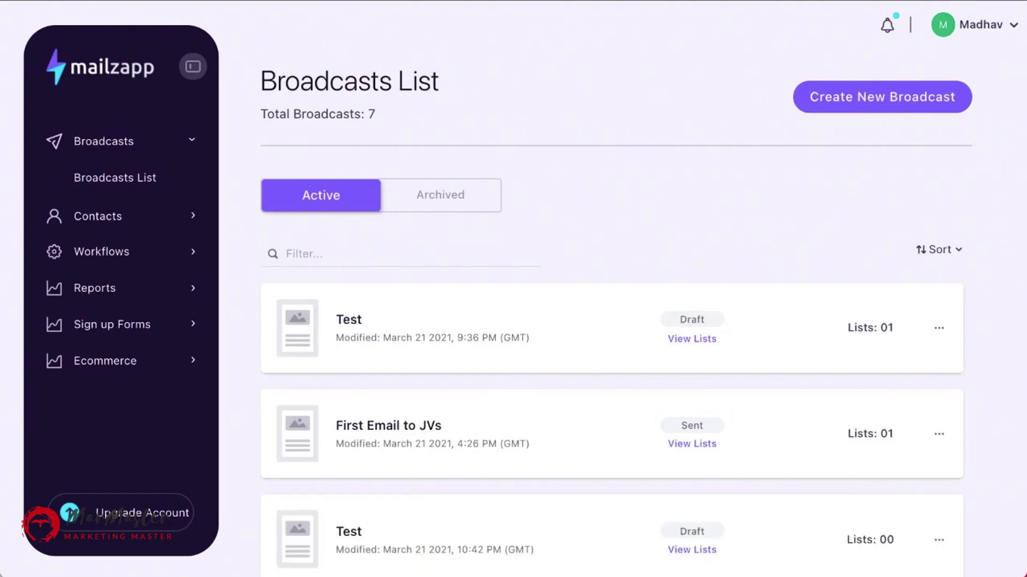
{"action": "type", "text": "fri"}
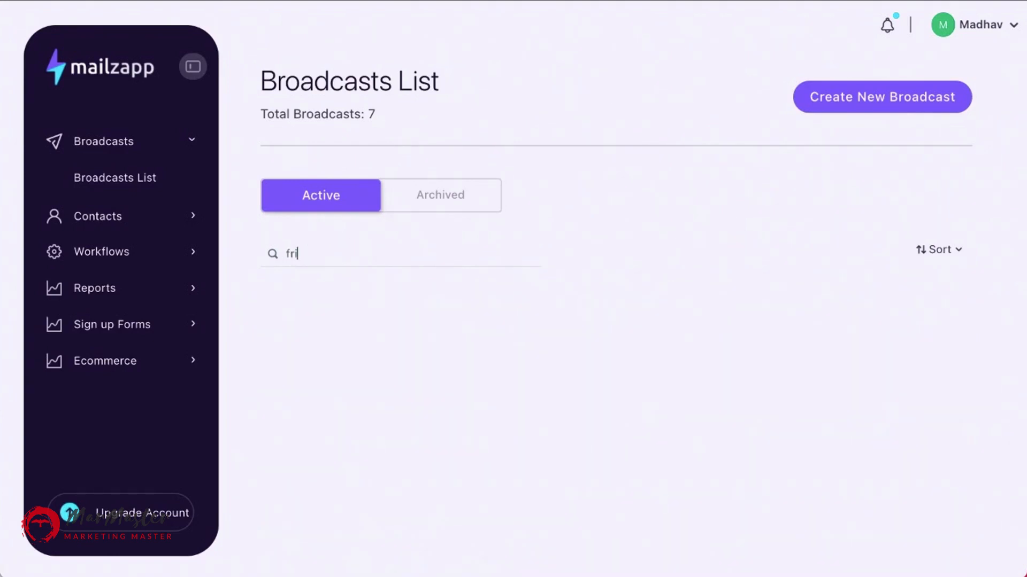
{"action": "key", "text": "BackSpace"}
{"action": "key", "text": "BackSpace"}
{"action": "key", "text": "BackSpace"}
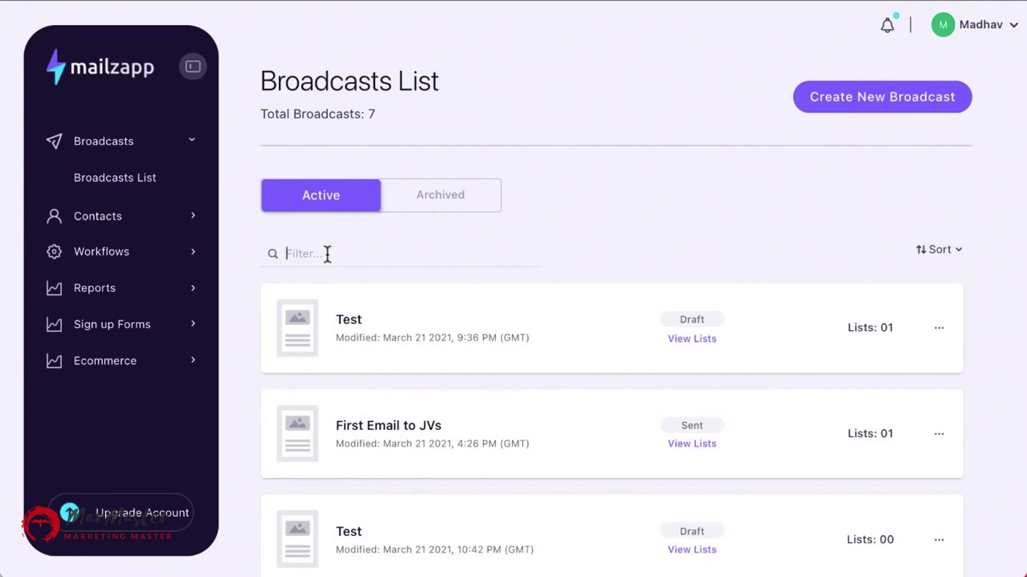
{"action": "type", "text": "email"}
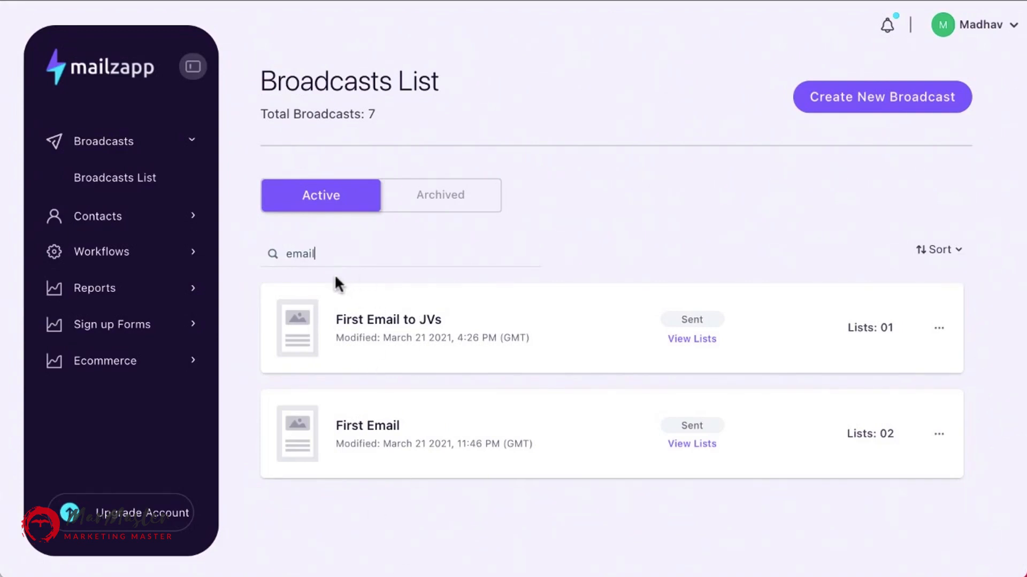
{"action": "key", "text": "BackSpace"}
{"action": "key", "text": "BackSpace"}
{"action": "key", "text": "BackSpace"}
{"action": "key", "text": "BackSpace"}
{"action": "key", "text": "BackSpace"}
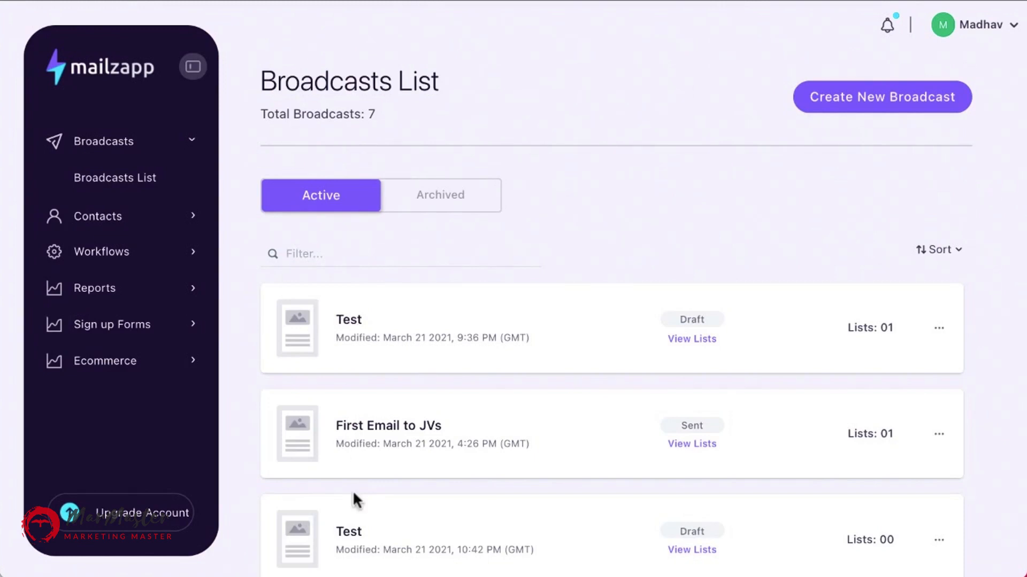
View the archived broadcasts, return to the active ones and open a broadcast's options menu.
{"action": "left_click", "coordinate": [446, 206]}
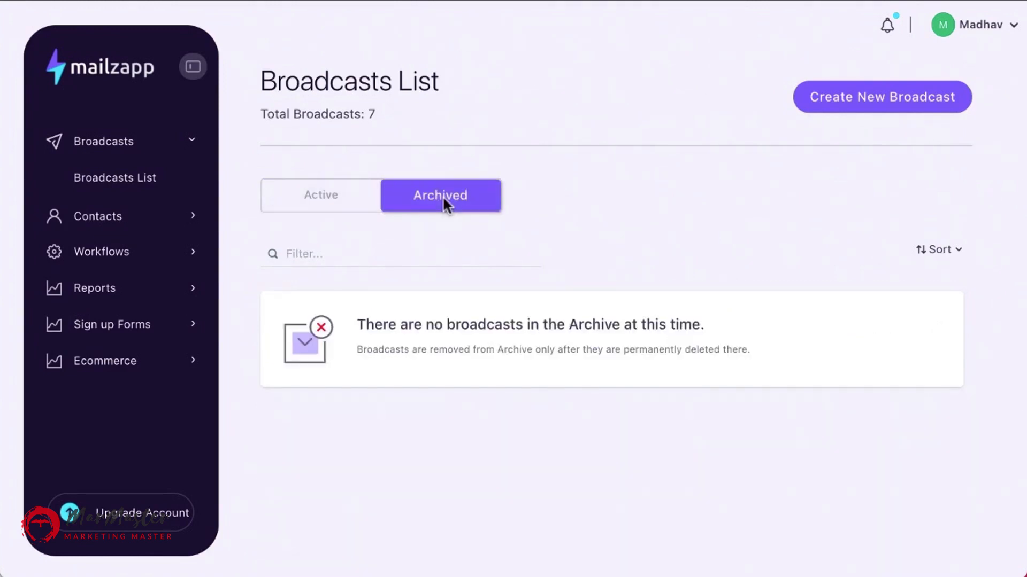
{"action": "left_click", "coordinate": [324, 209]}
{"action": "left_click", "coordinate": [942, 332]}
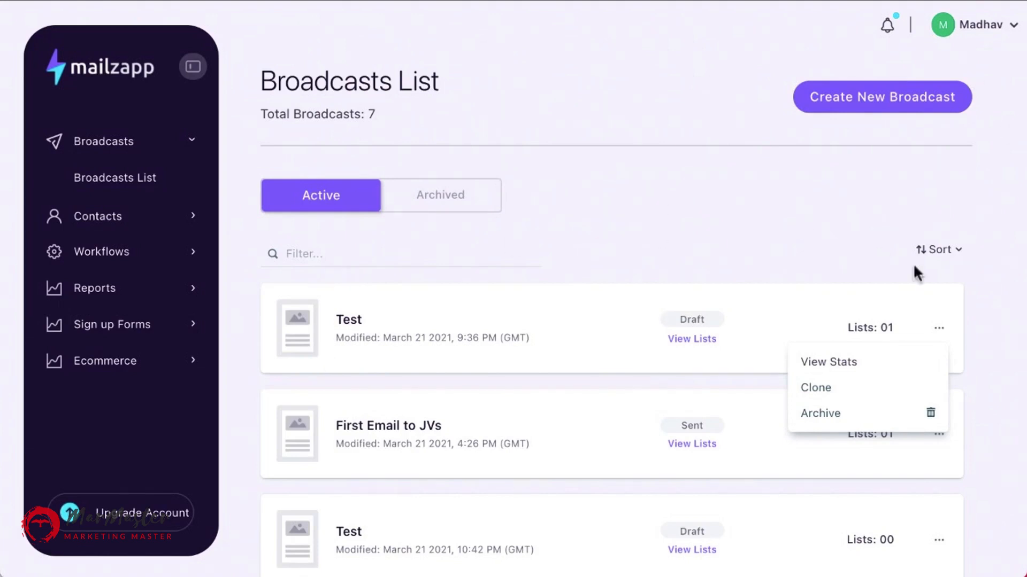
Create a new HTML Editor broadcast named Demo.
{"action": "left_click", "coordinate": [869, 105]}
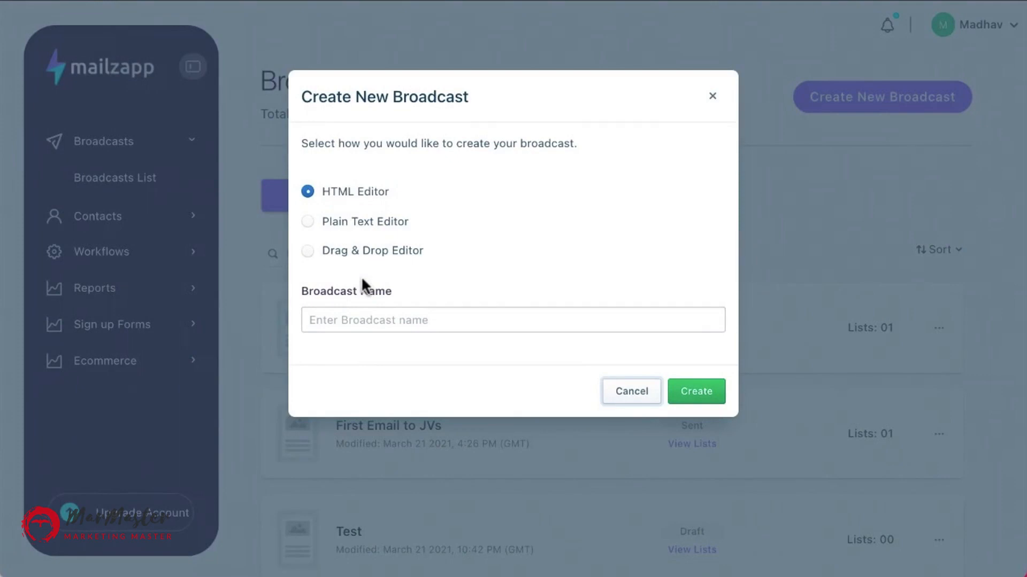
{"action": "left_click", "coordinate": [358, 323]}
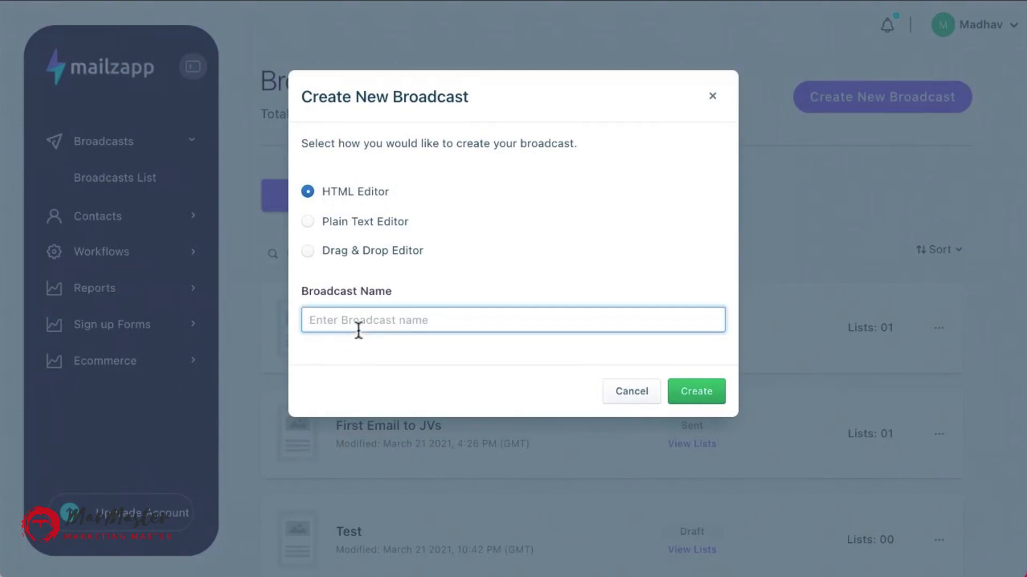
{"action": "type", "text": "Demo"}
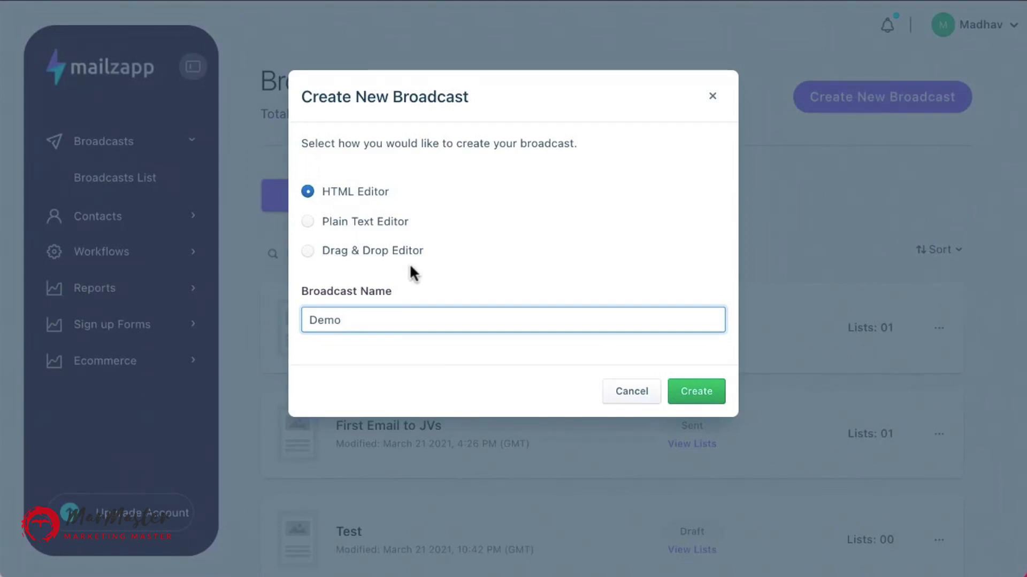
{"action": "left_click", "coordinate": [697, 390]}
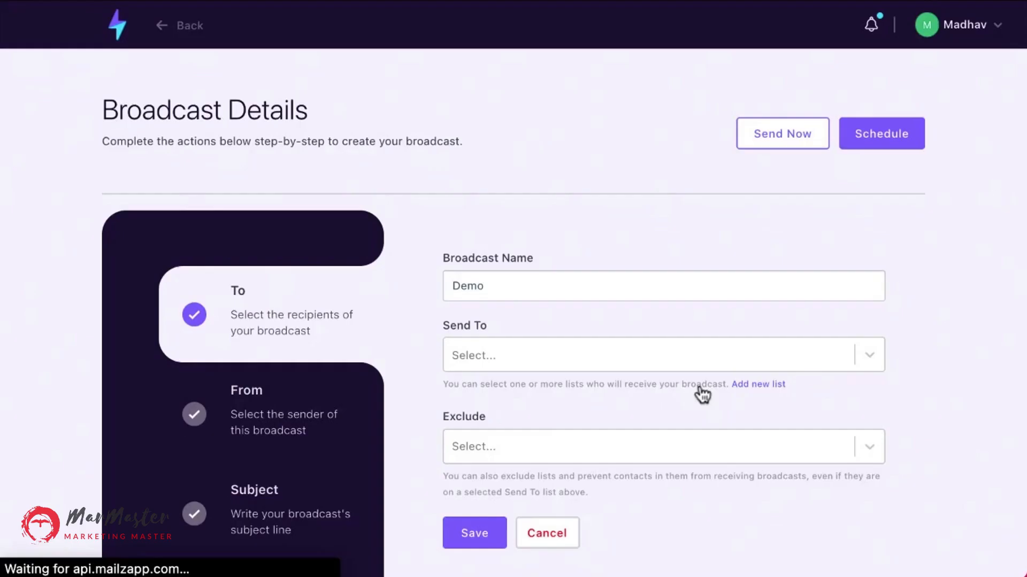
Choose the Test list as the broadcast's Send To recipients.
{"action": "scroll", "coordinate": [702, 395], "scroll_direction": "down", "scroll_amount": 2}
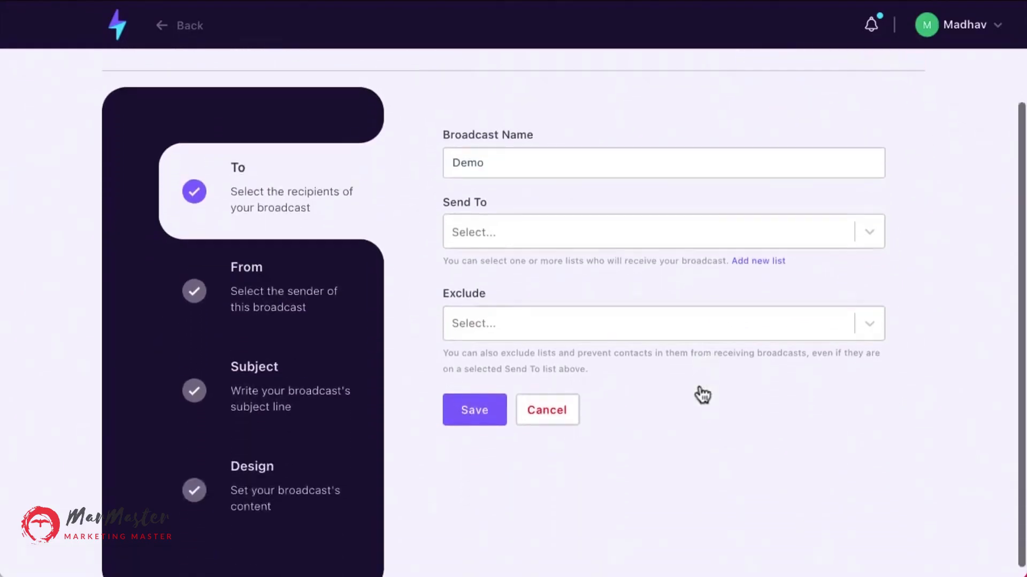
{"action": "scroll", "coordinate": [702, 394], "scroll_direction": "up", "scroll_amount": 3}
{"action": "scroll", "coordinate": [702, 394], "scroll_direction": "down", "scroll_amount": 2}
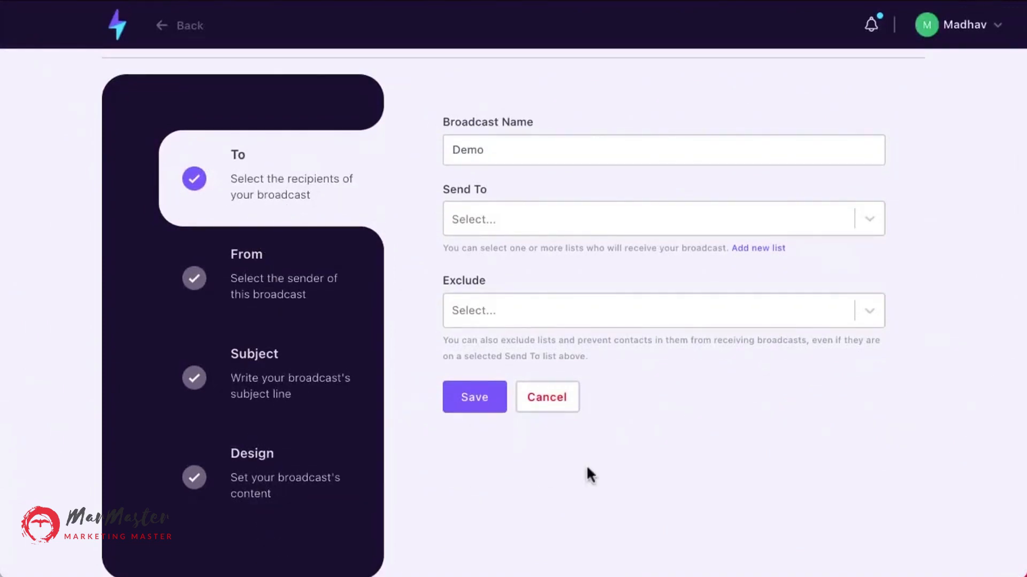
{"action": "left_click", "coordinate": [485, 218]}
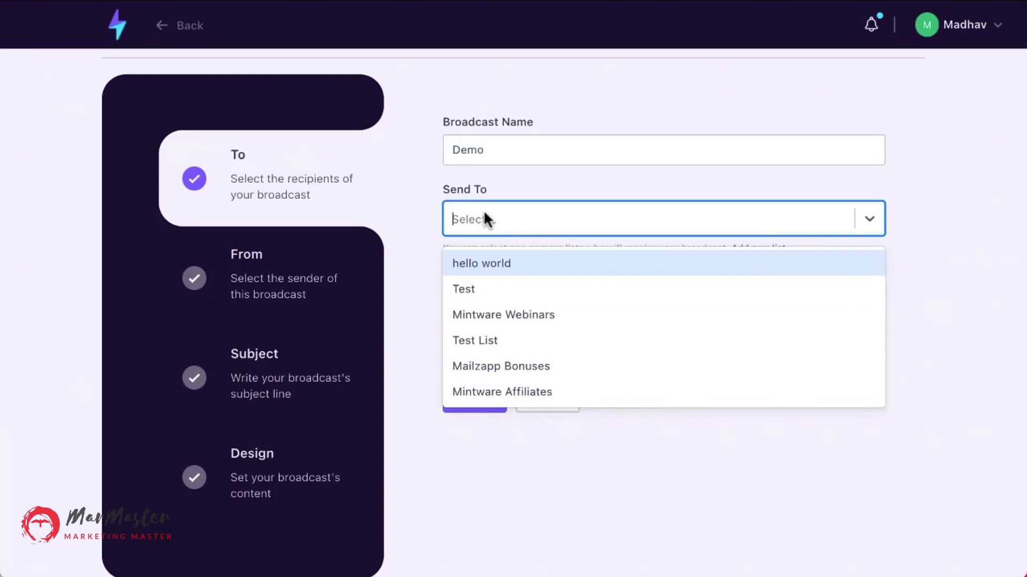
{"action": "left_click", "coordinate": [472, 292]}
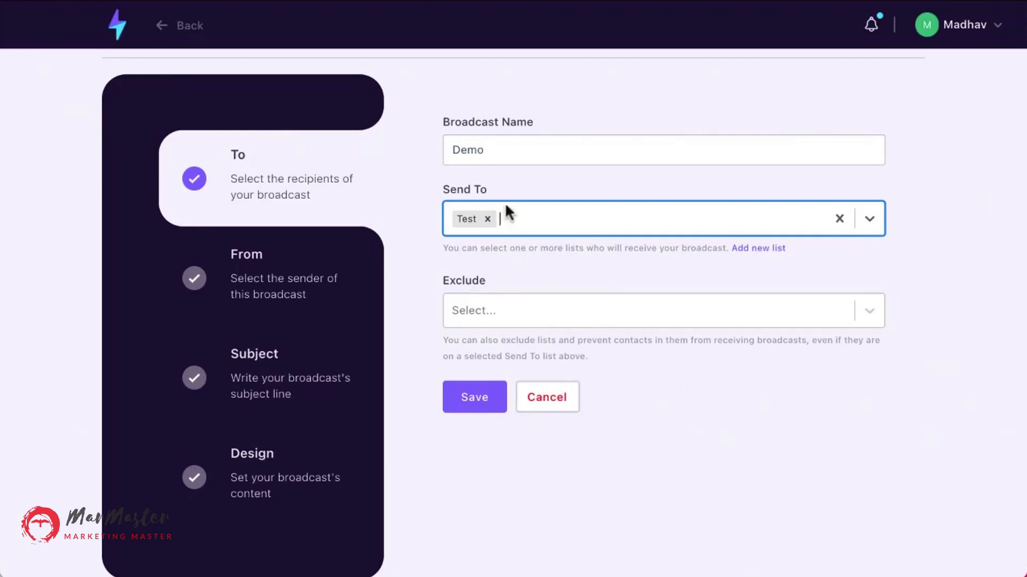
Exclude the Mintware Affiliates list and save the recipient settings.
{"action": "left_click", "coordinate": [485, 310]}
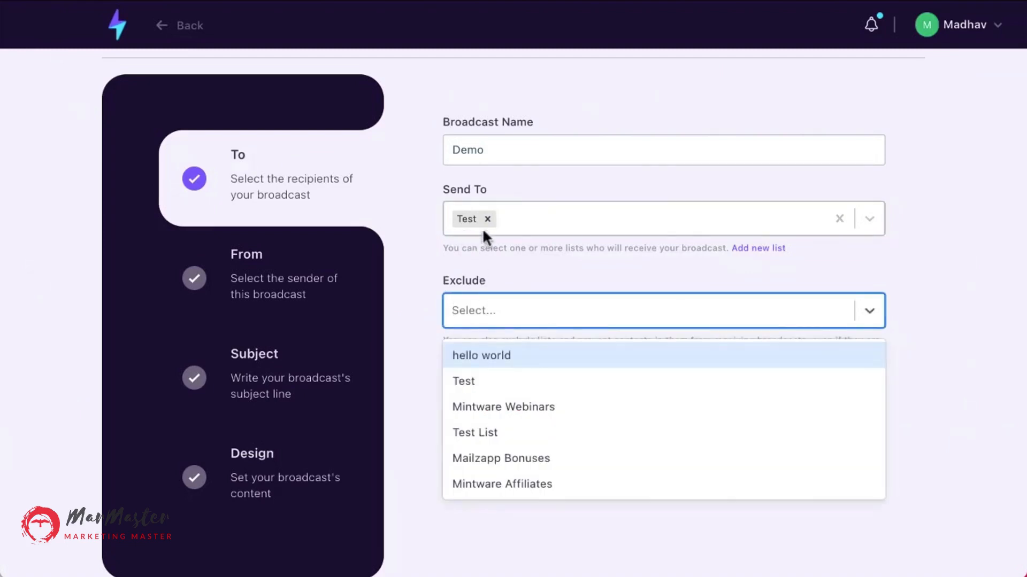
{"action": "left_click", "coordinate": [488, 483]}
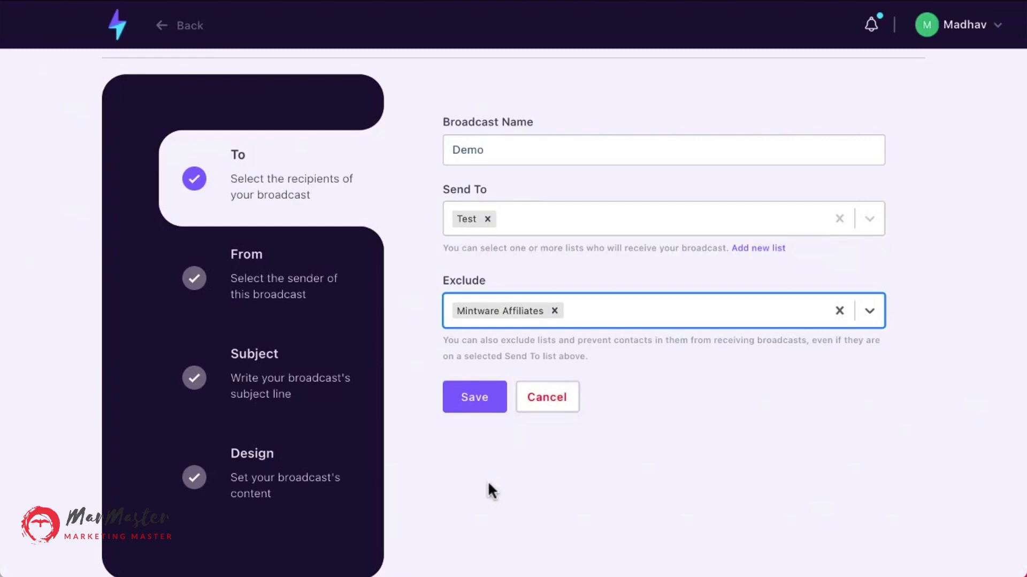
{"action": "left_click", "coordinate": [474, 411]}
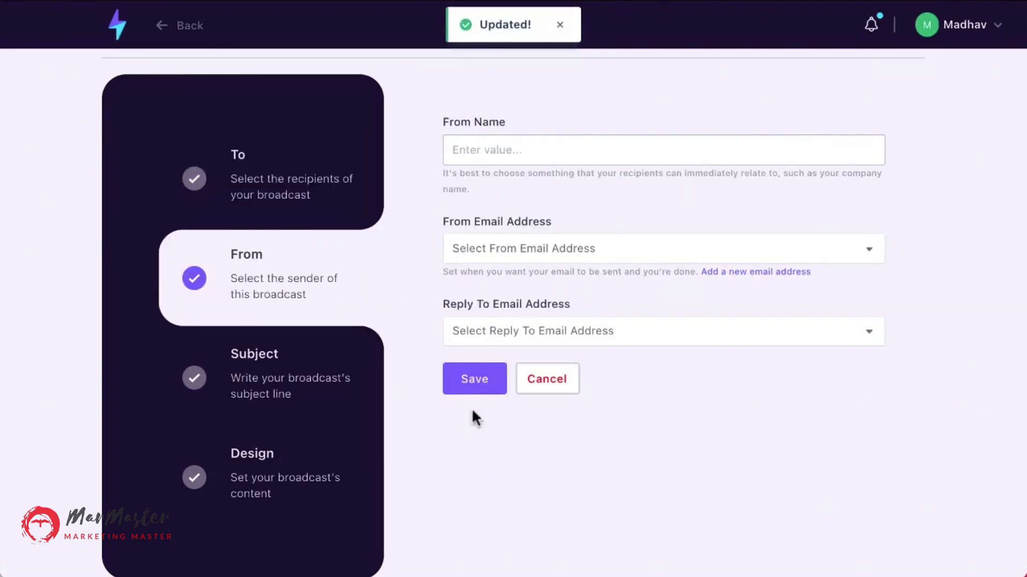
Set the From Name to Mintware Platform.
{"action": "left_click", "coordinate": [488, 153]}
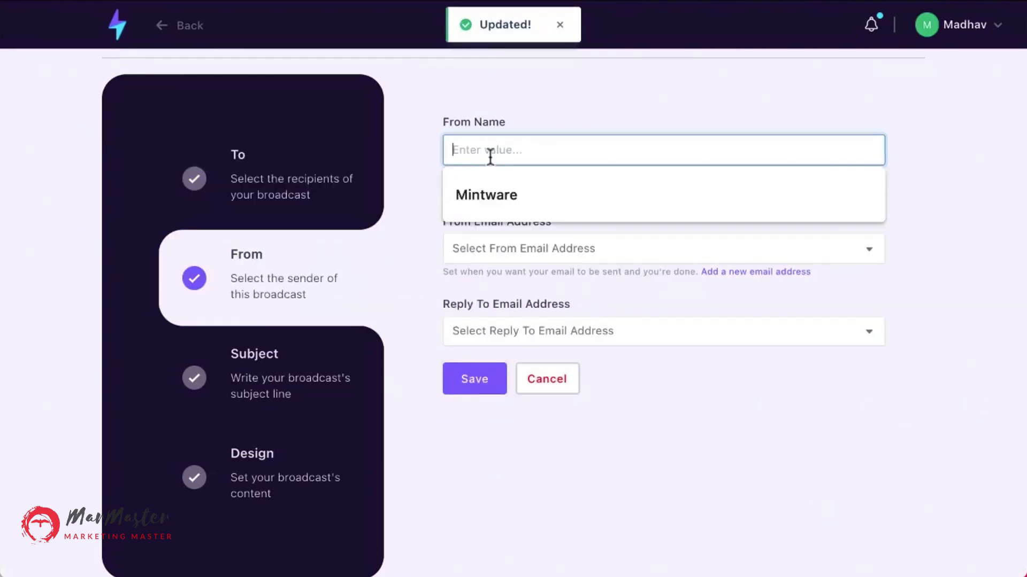
{"action": "left_click", "coordinate": [485, 197]}
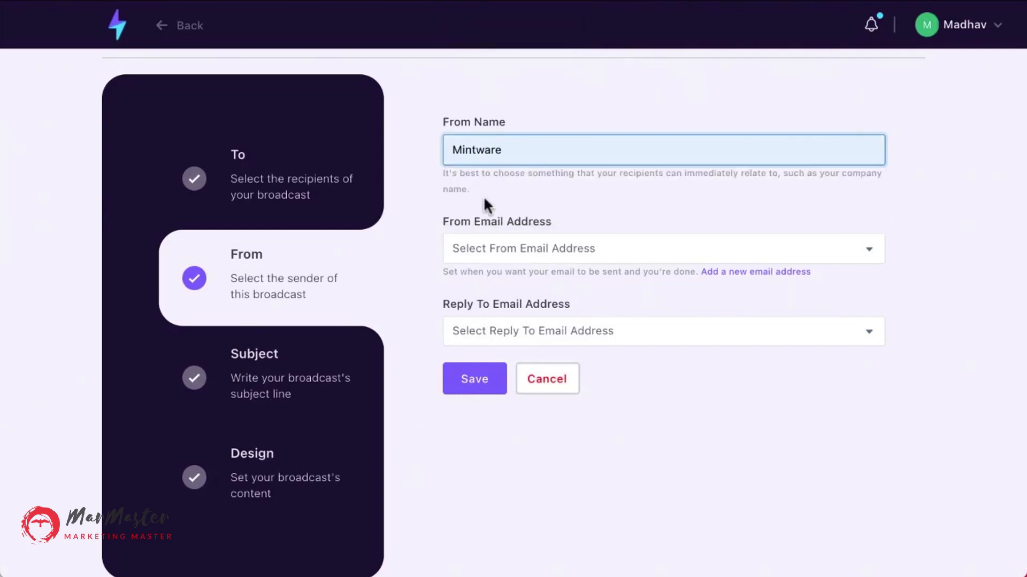
{"action": "type", "text": "Plat"}
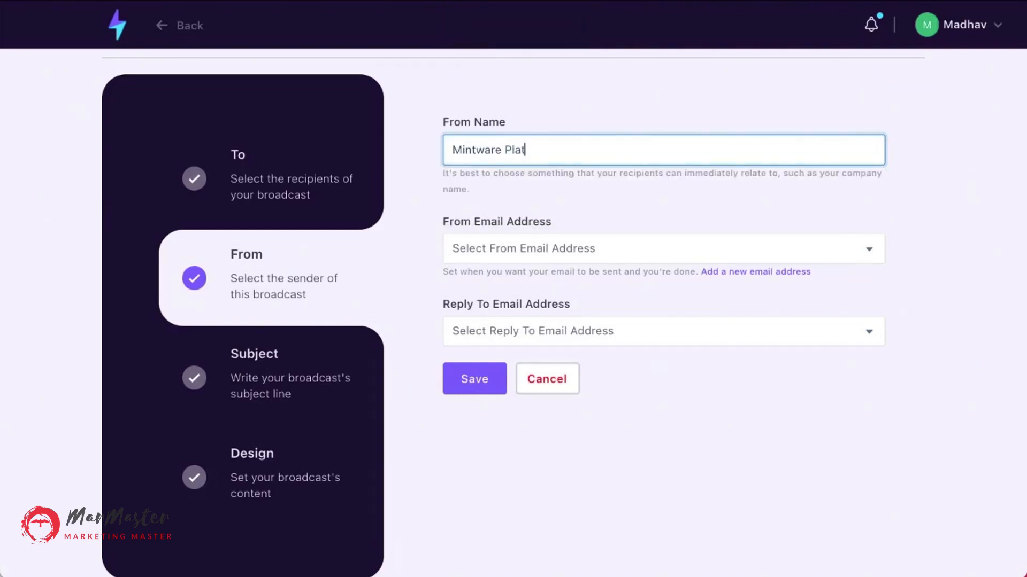
{"action": "type", "text": "form"}
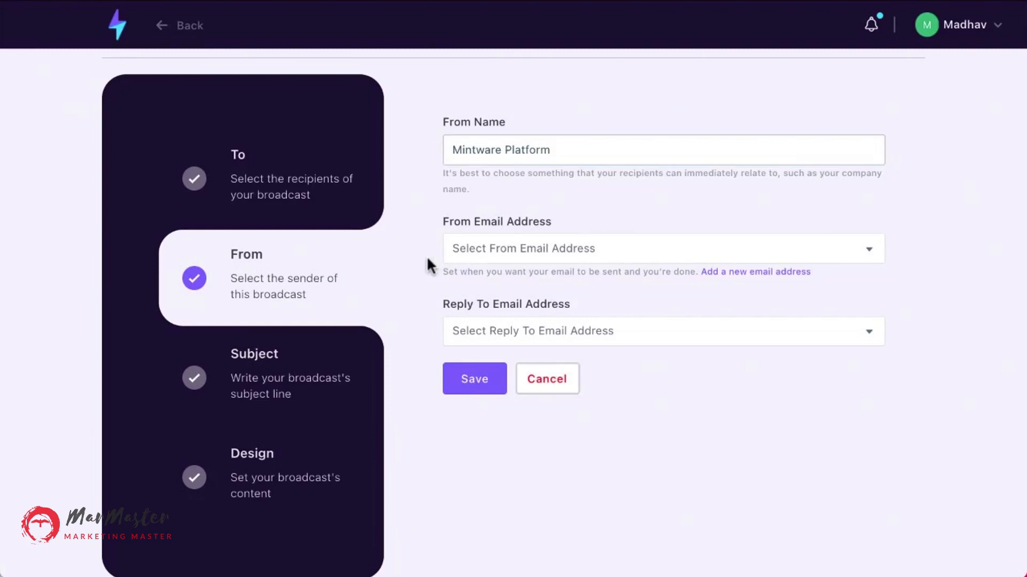
Choose the account's sender email as both the From and Reply To addresses and save the sender settings.
{"action": "left_click", "coordinate": [492, 255]}
{"action": "left_click", "coordinate": [493, 269]}
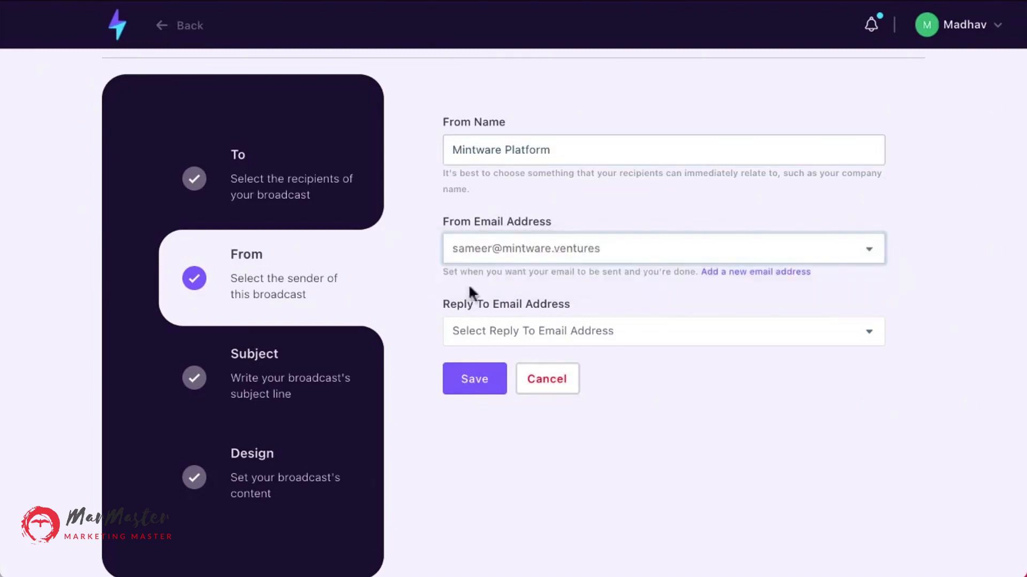
{"action": "left_click", "coordinate": [498, 334]}
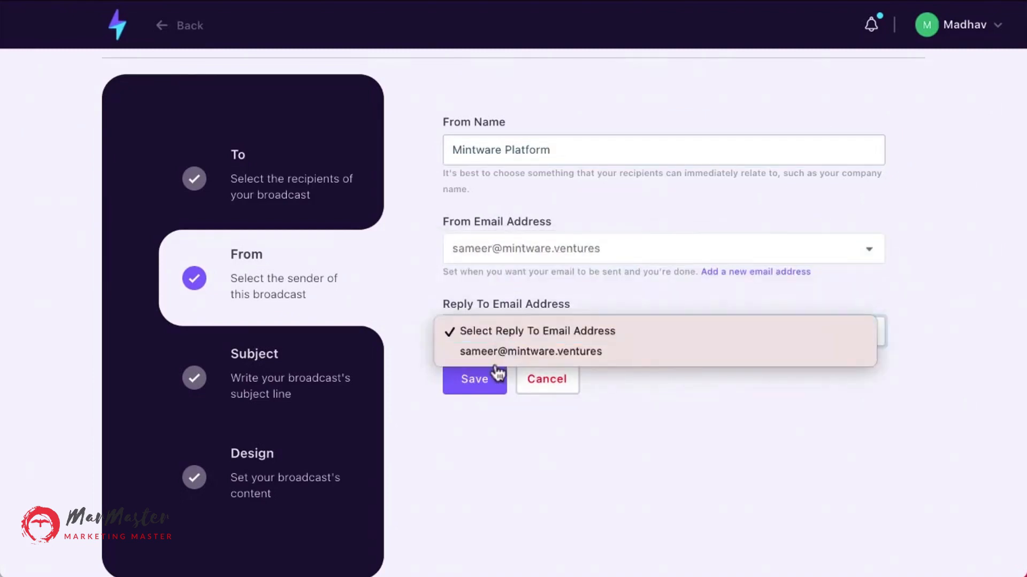
{"action": "left_click", "coordinate": [493, 354]}
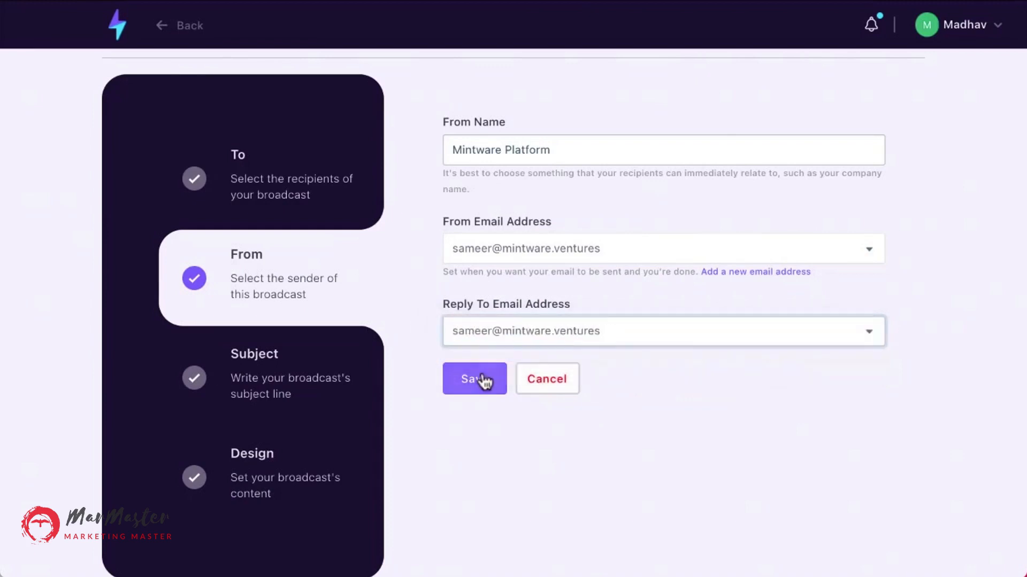
{"action": "left_click", "coordinate": [482, 380]}
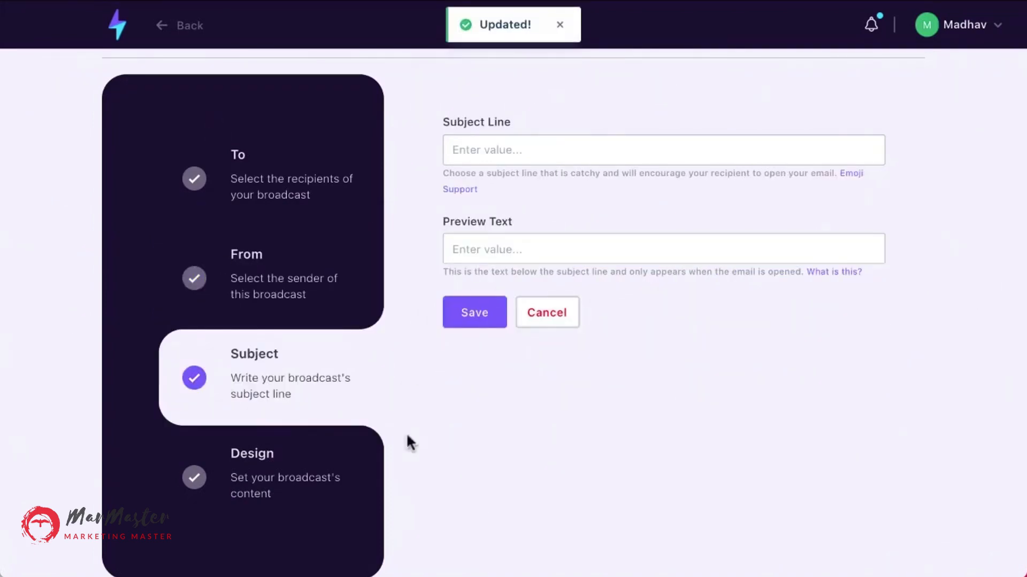
Enter the subject line This is the most awesome subject line.
{"action": "left_click", "coordinate": [470, 159]}
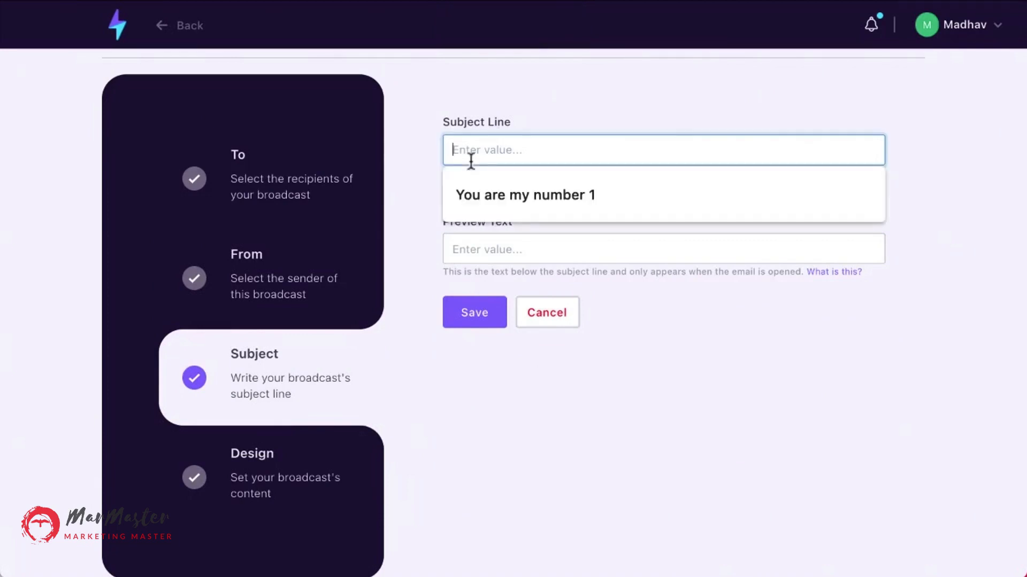
{"action": "type", "text": "This "}
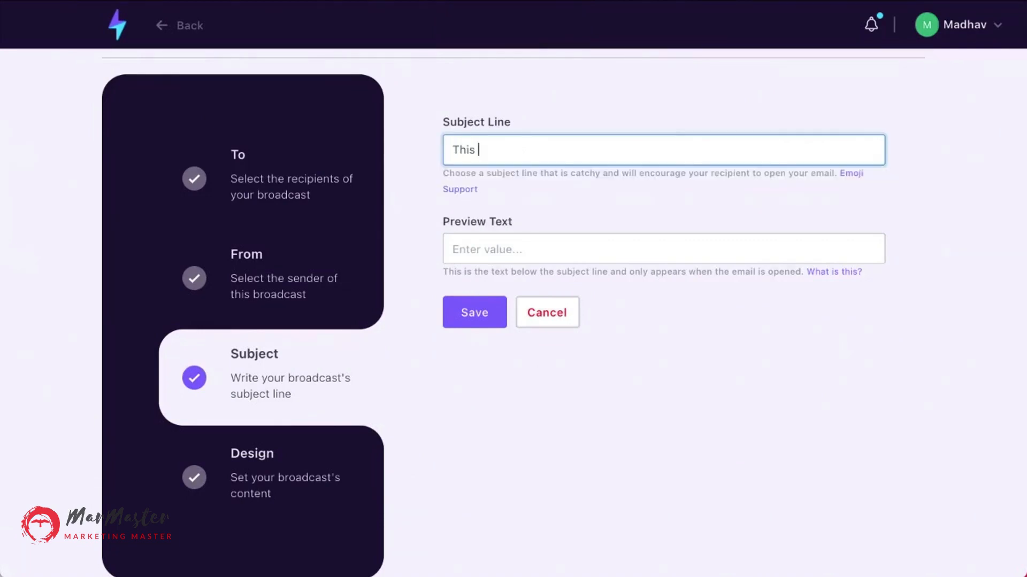
{"action": "type", "text": "is the most awesome sub"}
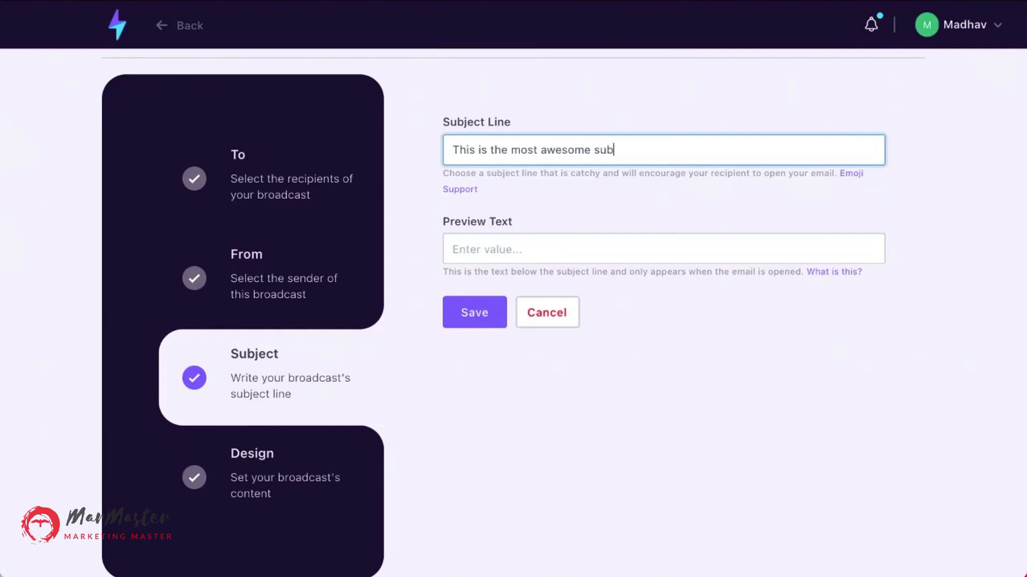
{"action": "type", "text": "ject line"}
{"action": "left_click", "coordinate": [528, 248]}
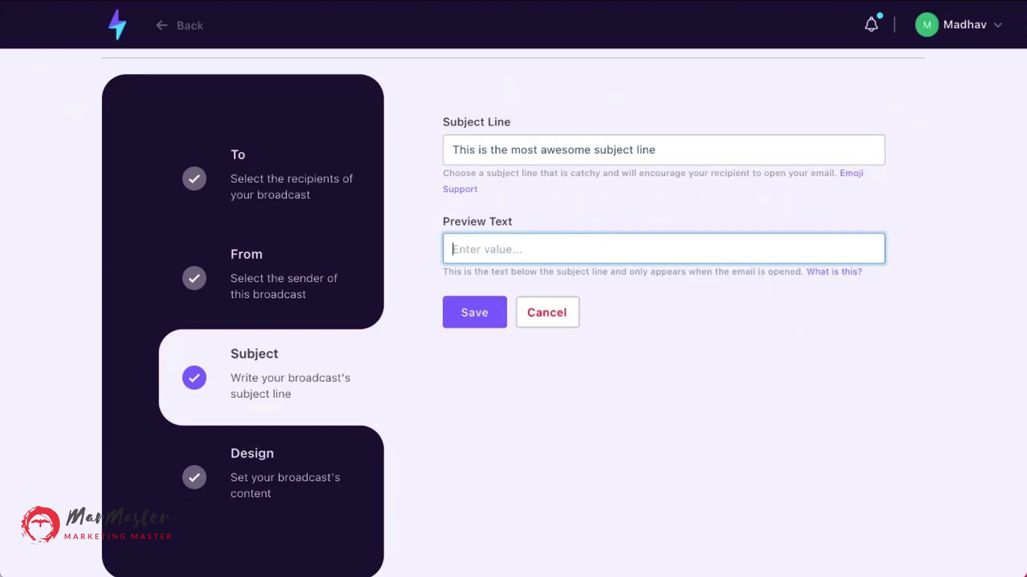
{"action": "type", "text": "This is a preview tex"}
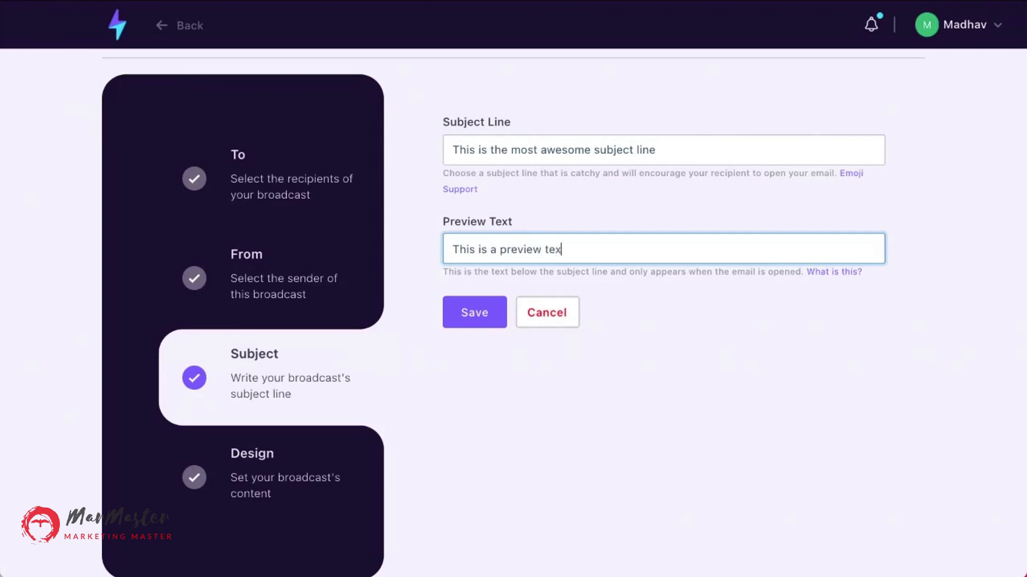
{"action": "type", "text": "t"}
{"action": "triple_click", "coordinate": [617, 249]}
{"action": "key", "text": "BackSpace"}
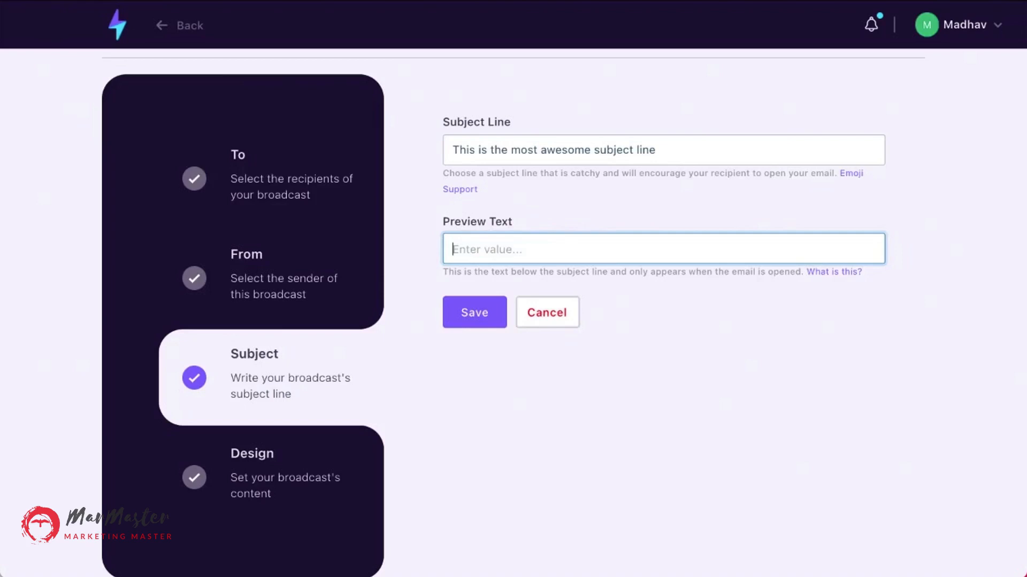
Save the subject settings with an empty preview text.
{"action": "left_click", "coordinate": [494, 316]}
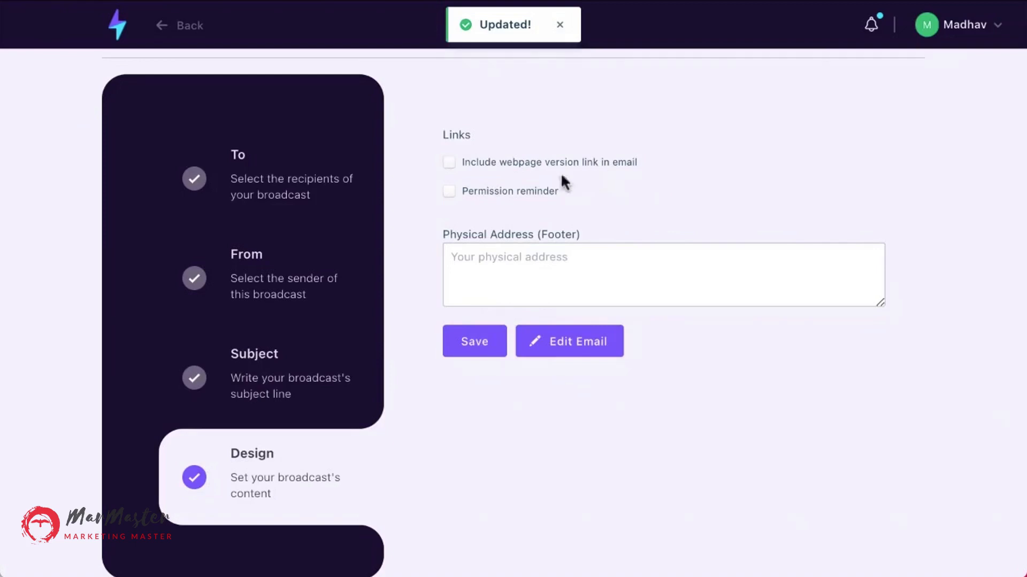
Include the webpage version link, set the footer address to This is my physical address, and save.
{"action": "left_click", "coordinate": [453, 168]}
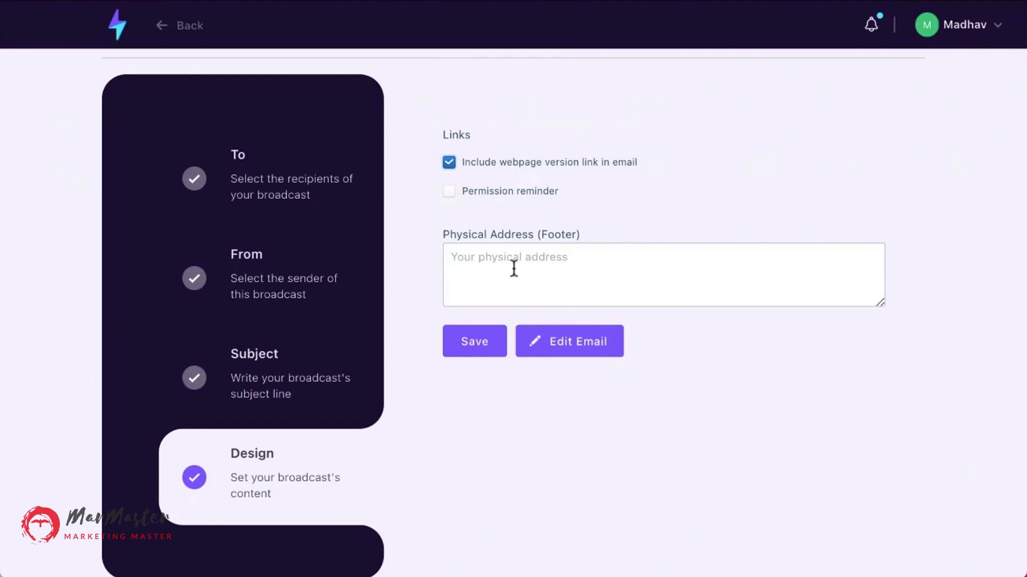
{"action": "left_click", "coordinate": [474, 276]}
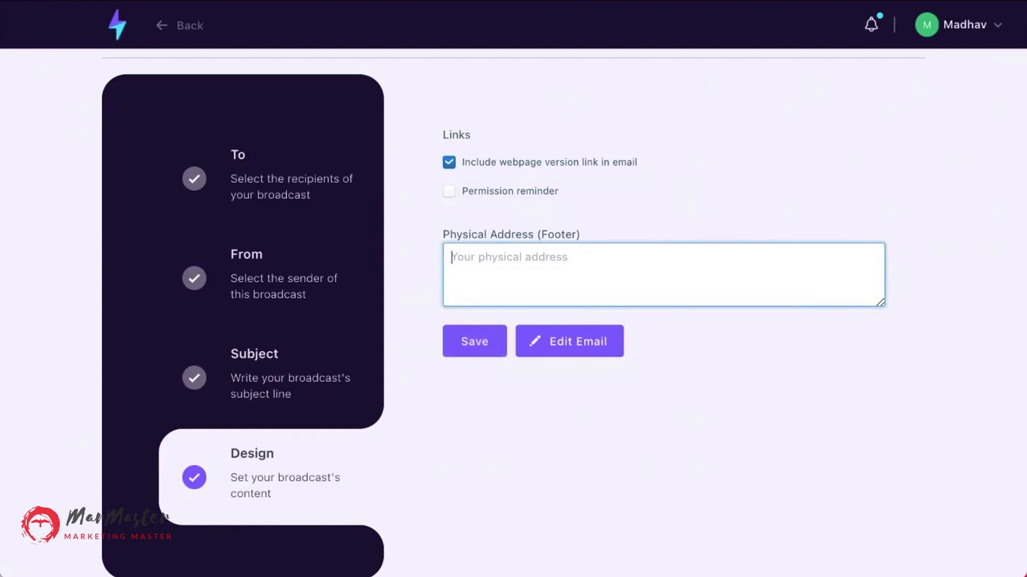
{"action": "type", "text": "This is my"}
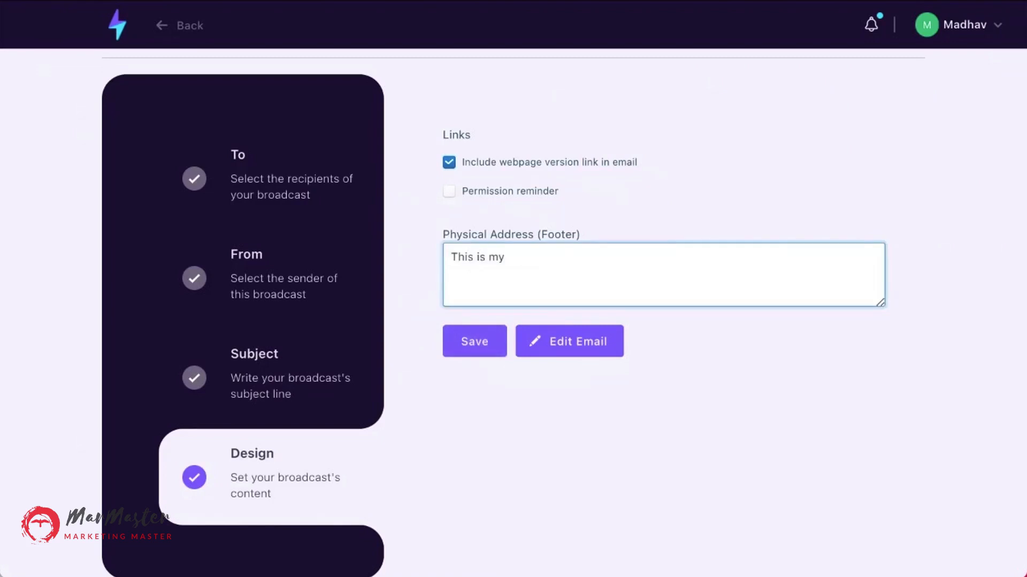
{"action": "type", "text": " physical address"}
{"action": "left_click", "coordinate": [467, 354]}
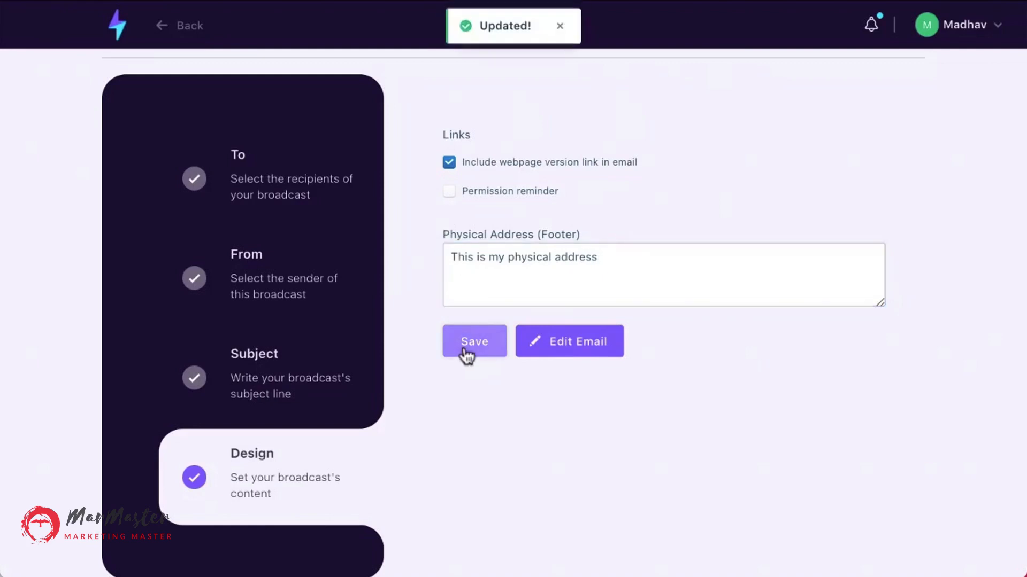
Open the email editor and write the body text This is my email text.
{"action": "left_click", "coordinate": [557, 356]}
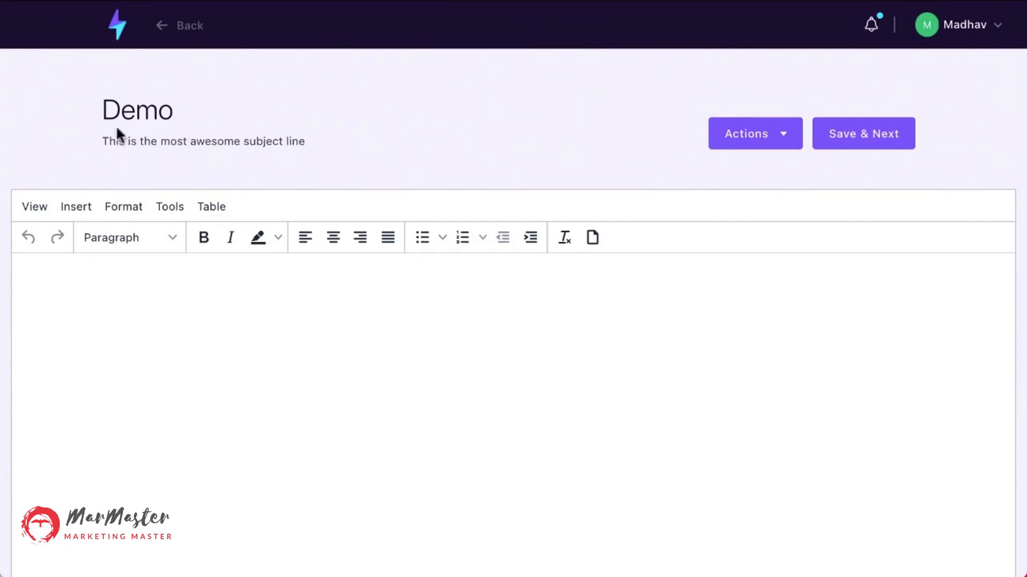
{"action": "left_click_drag", "start_coordinate": [105, 110], "coordinate": [179, 116]}
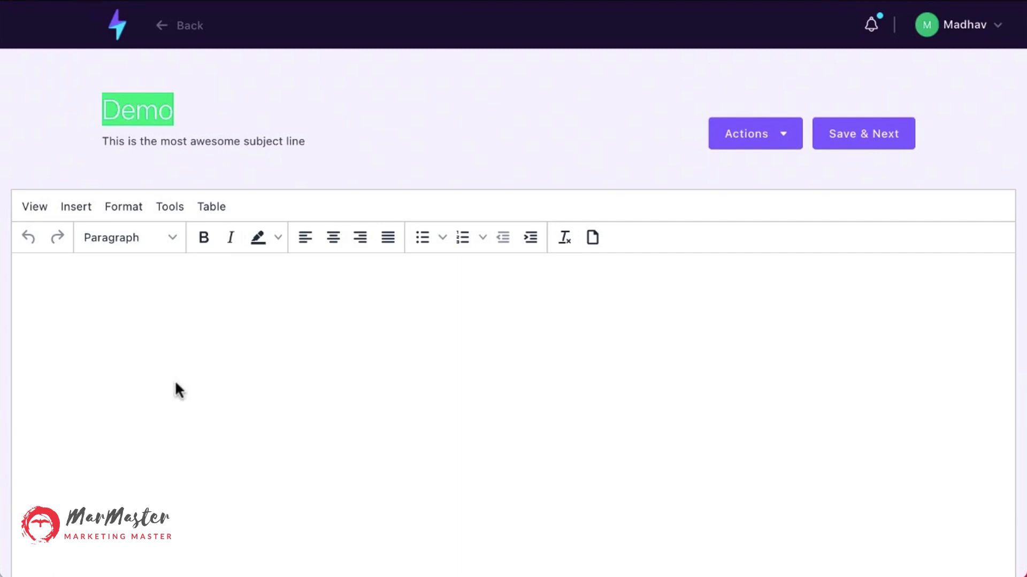
{"action": "left_click", "coordinate": [149, 330]}
{"action": "type", "text": "Thi s is your e"}
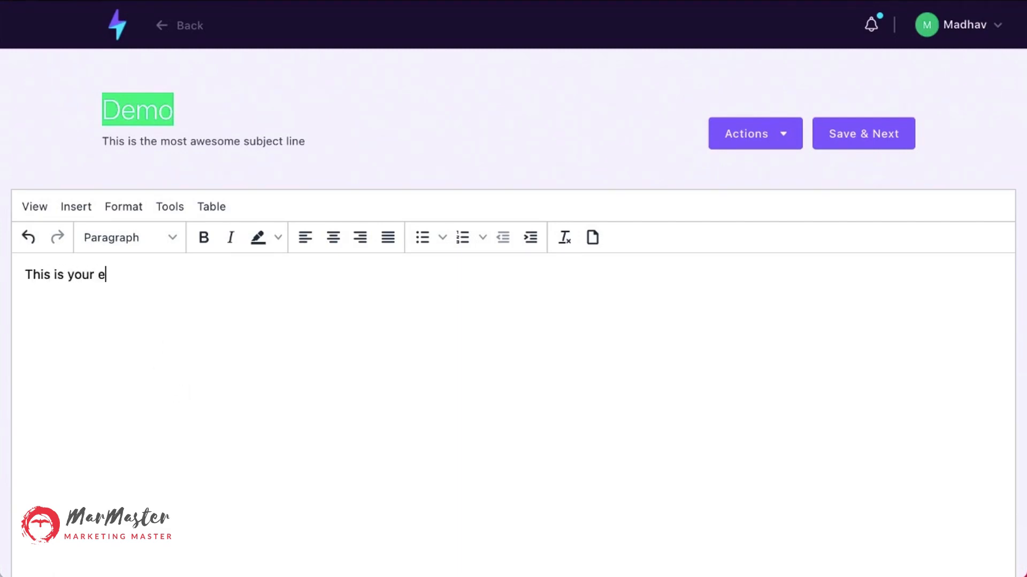
{"action": "key", "text": "BackSpace"}
{"action": "key", "text": "BackSpace"}
{"action": "key", "text": "BackSpace"}
{"action": "key", "text": "BackSpace"}
{"action": "key", "text": "BackSpace"}
{"action": "key", "text": "BackSpace"}
{"action": "type", "text": "my eami"}
{"action": "key", "text": "BackSpace"}
{"action": "key", "text": "BackSpace"}
{"action": "key", "text": "BackSpace"}
{"action": "type", "text": "mail ex"}
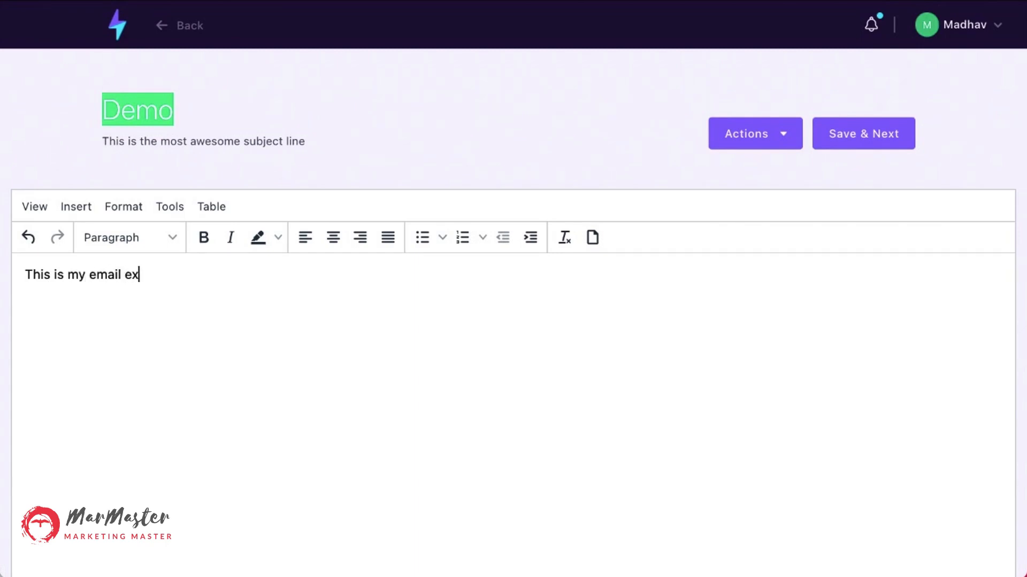
{"action": "key", "text": "BackSpace"}
{"action": "key", "text": "BackSpace"}
{"action": "type", "text": "text"}
Examine the product list offered by the Products action, then cancel the dialog.
{"action": "scroll", "coordinate": [572, 408], "scroll_direction": "down", "scroll_amount": 4}
{"action": "scroll", "coordinate": [576, 409], "scroll_direction": "up", "scroll_amount": 4}
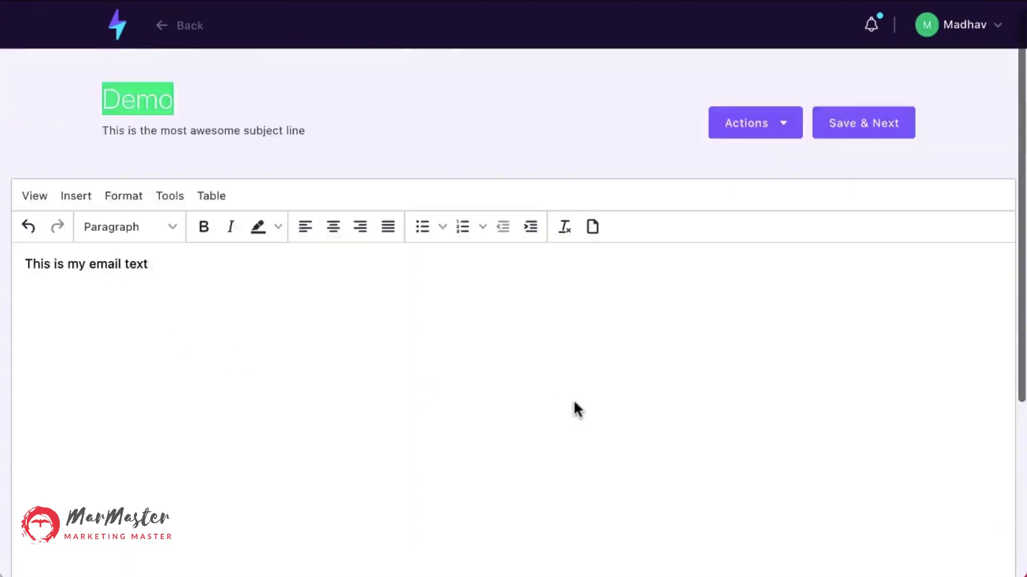
{"action": "scroll", "coordinate": [779, 137], "scroll_direction": "up", "scroll_amount": 1}
{"action": "left_click", "coordinate": [775, 142]}
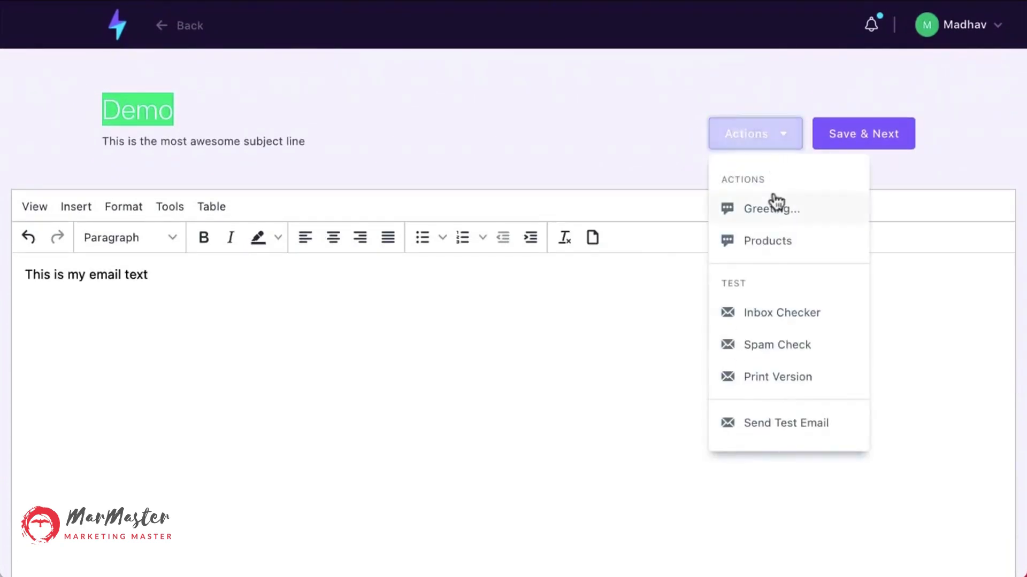
{"action": "left_click", "coordinate": [844, 240]}
{"action": "left_click", "coordinate": [715, 180]}
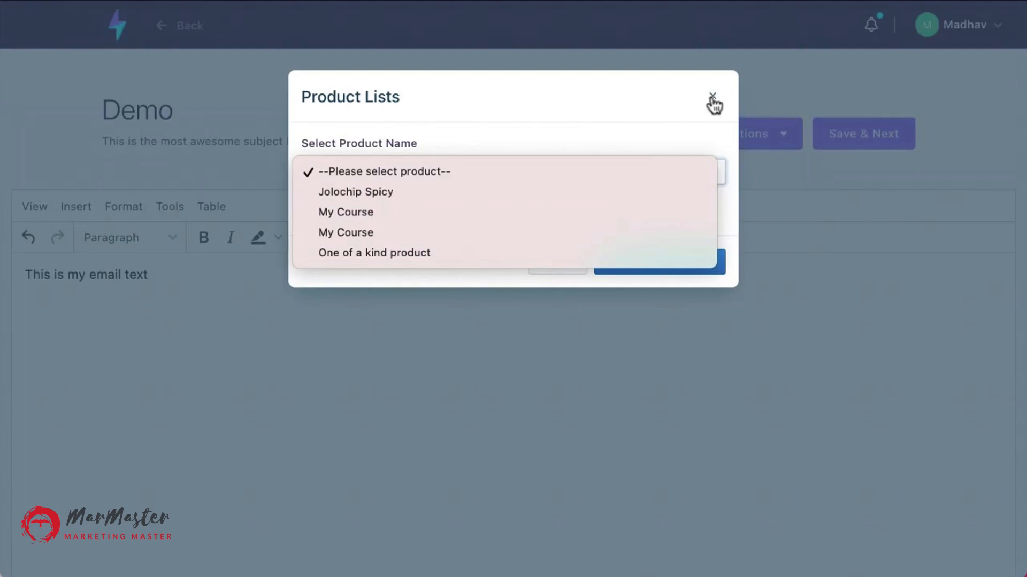
{"action": "left_click", "coordinate": [675, 125]}
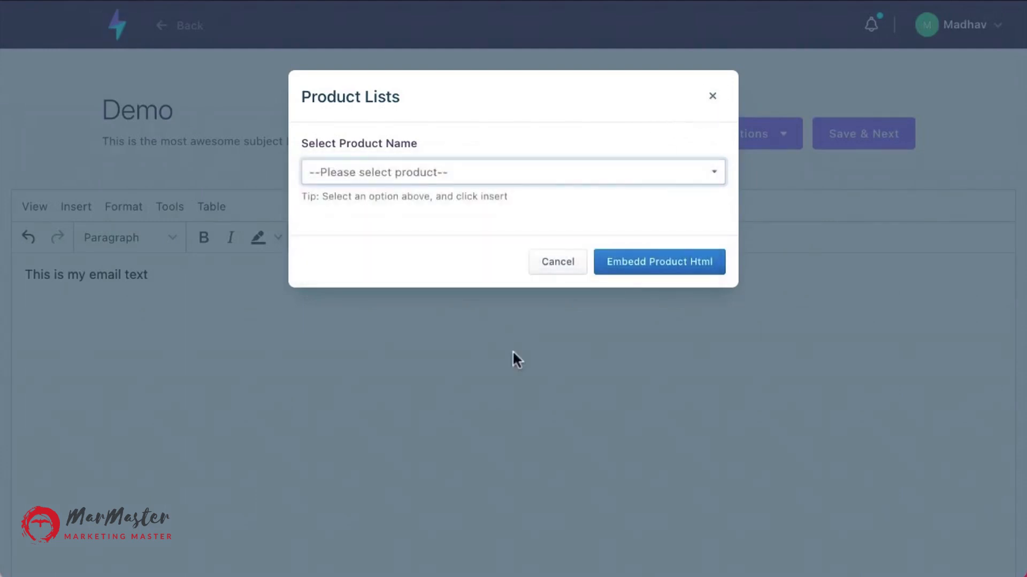
{"action": "left_click", "coordinate": [571, 259]}
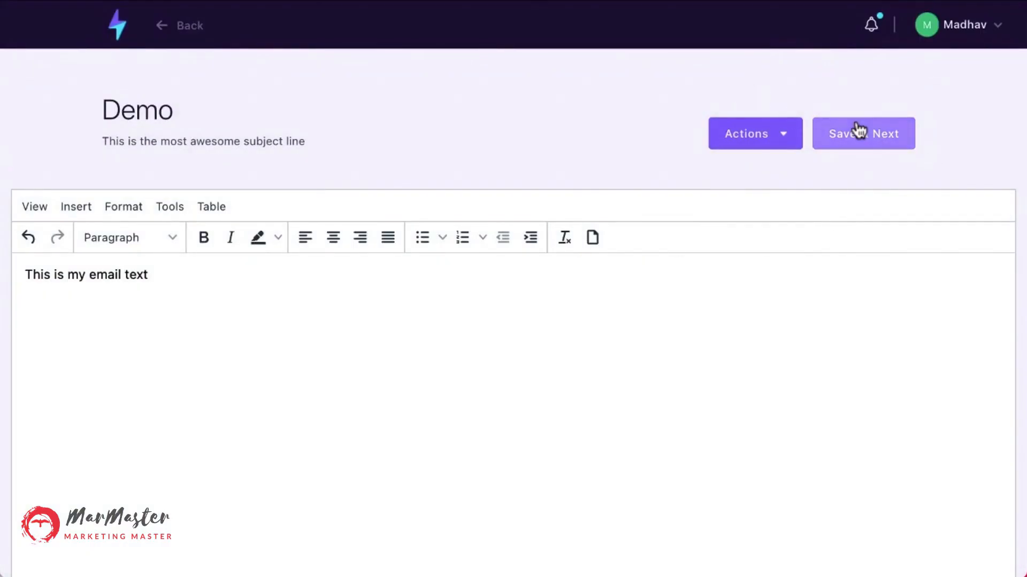
Save the email content and return to the broadcast details.
{"action": "left_click", "coordinate": [858, 131]}
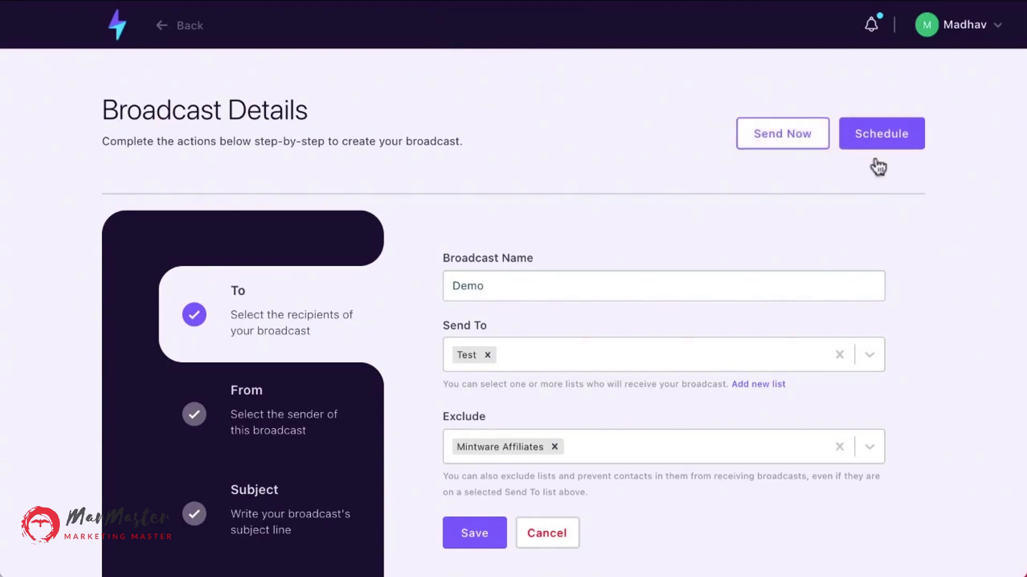
{"action": "left_click", "coordinate": [913, 132]}
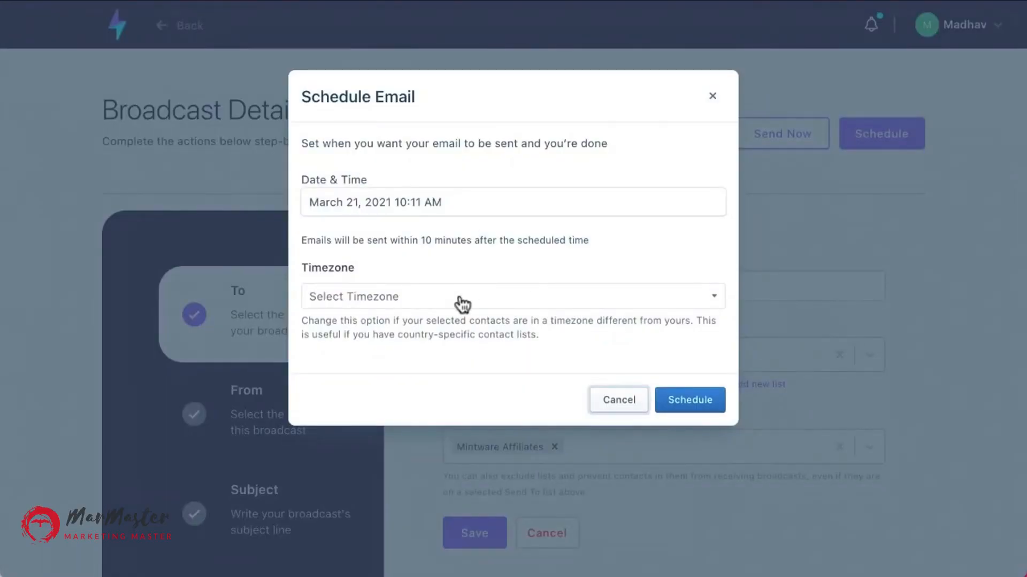
{"action": "left_click", "coordinate": [393, 299]}
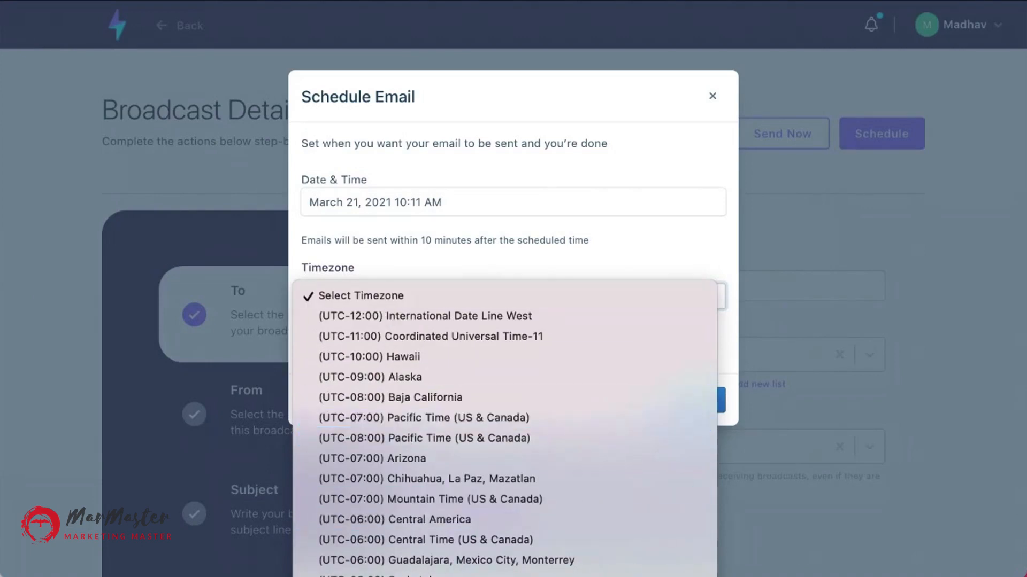
{"action": "left_click", "coordinate": [427, 576]}
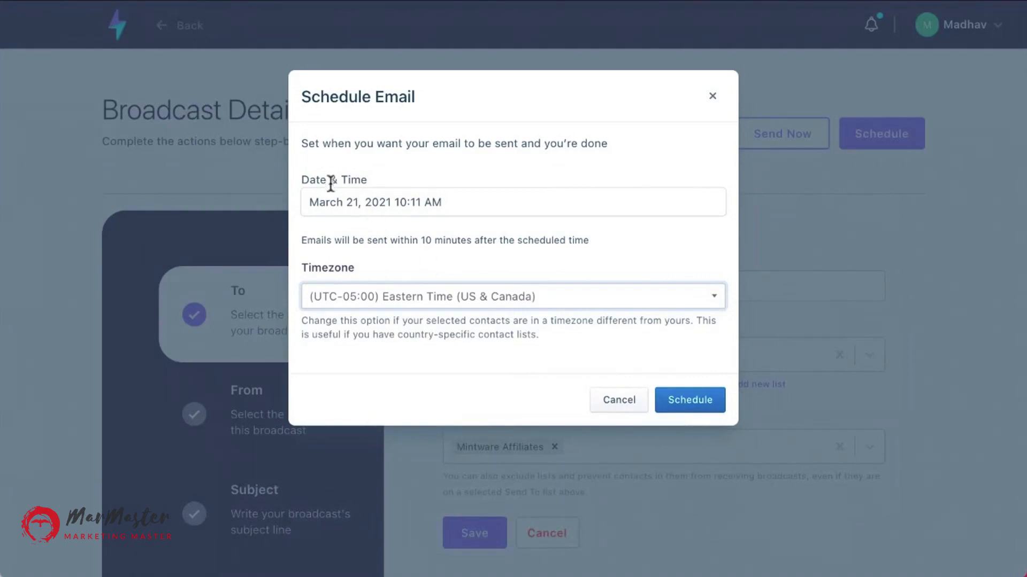
{"action": "left_click", "coordinate": [611, 405]}
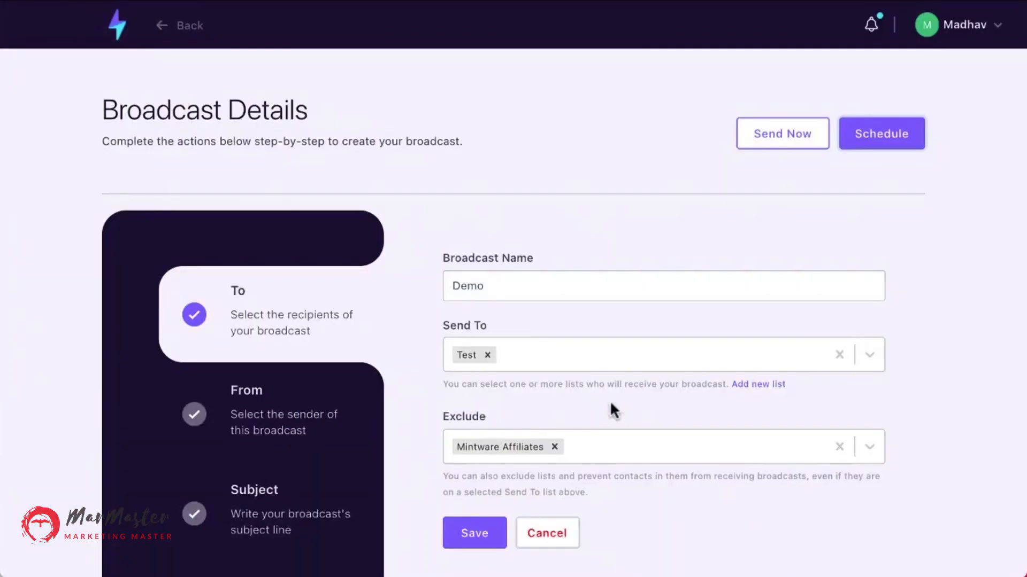
Save the broadcast's recipient settings again.
{"action": "scroll", "coordinate": [449, 332], "scroll_direction": "down", "scroll_amount": 3}
{"action": "left_click", "coordinate": [457, 384]}
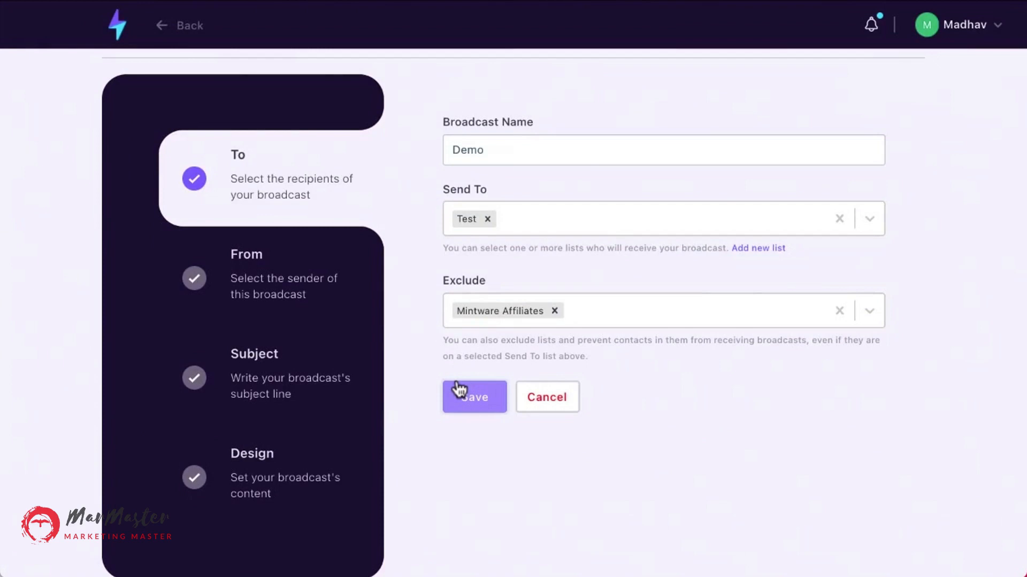
{"action": "scroll", "coordinate": [459, 389], "scroll_direction": "up", "scroll_amount": 3}
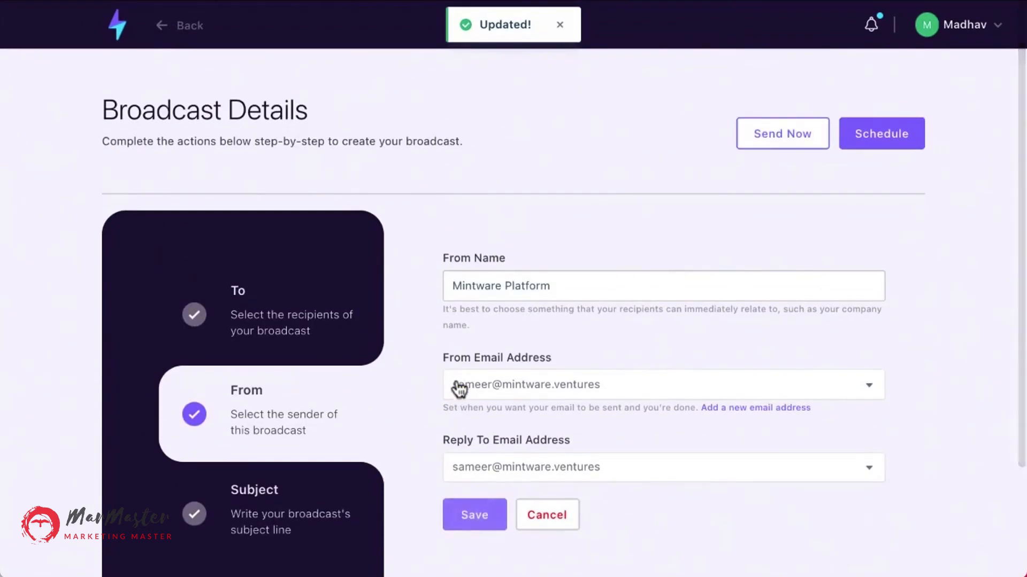
Return to the dashboard and open the Broadcasts List.
{"action": "left_click", "coordinate": [116, 33]}
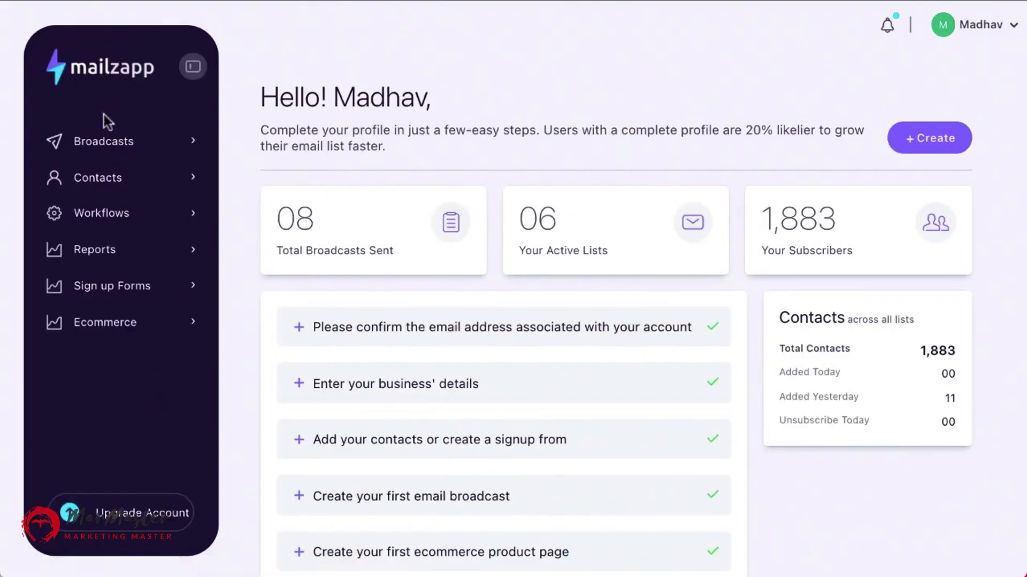
{"action": "left_click", "coordinate": [119, 152]}
{"action": "left_click", "coordinate": [124, 180]}
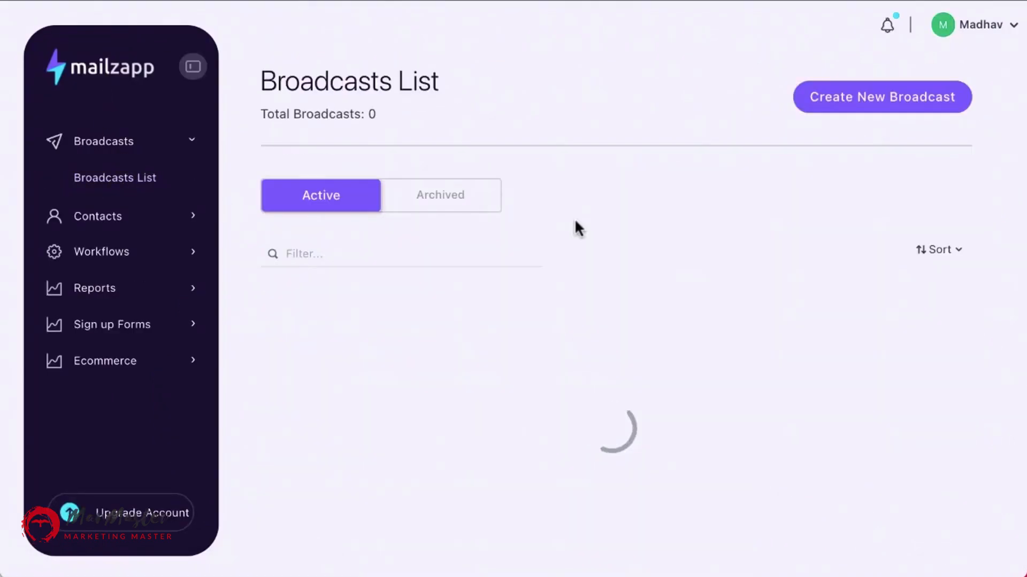
Create a new broadcast with the Drag & Drop Editor named Demo DnD.
{"action": "left_click", "coordinate": [880, 102]}
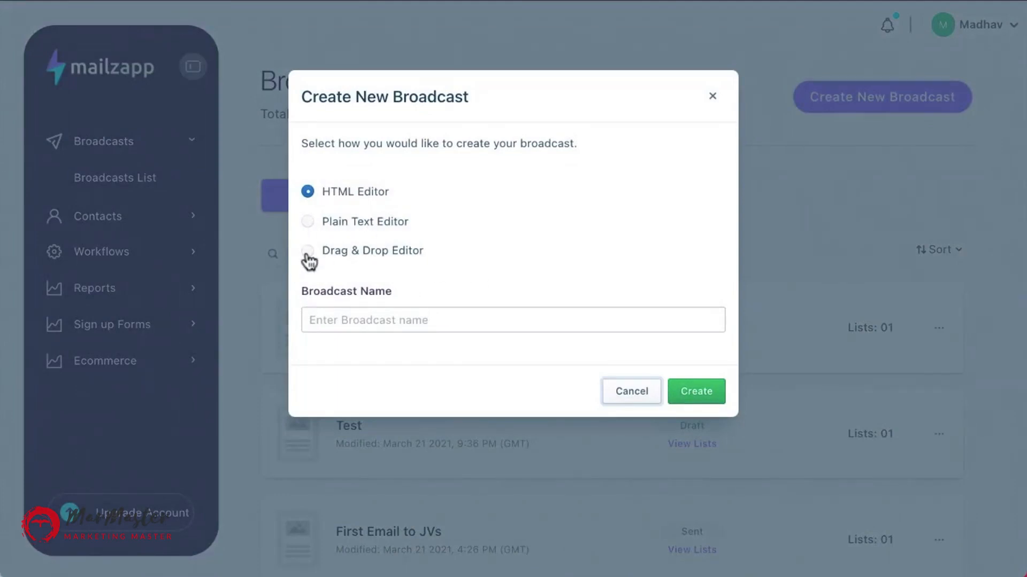
{"action": "left_click", "coordinate": [309, 253]}
{"action": "left_click", "coordinate": [339, 309]}
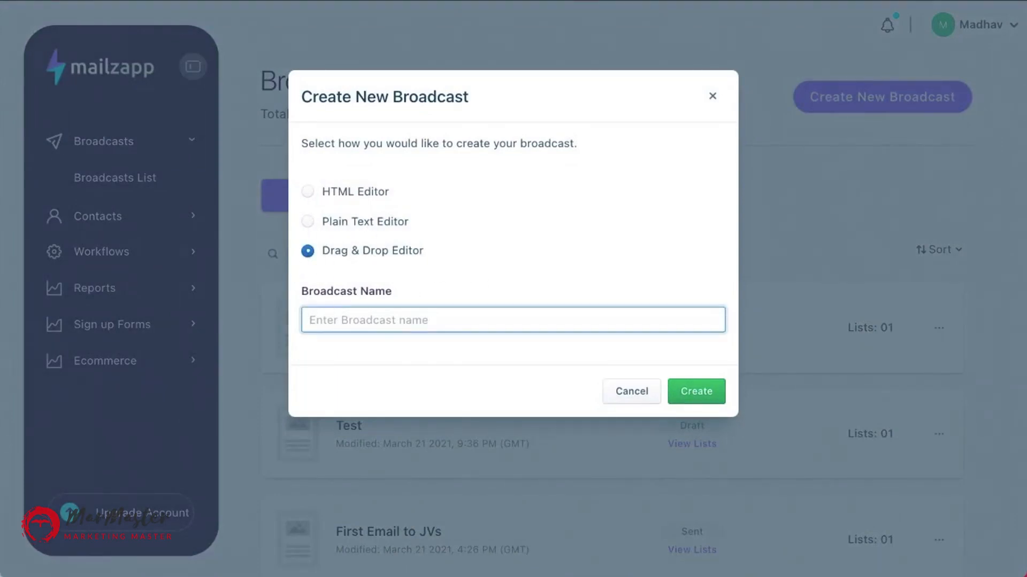
{"action": "type", "text": "Demo"}
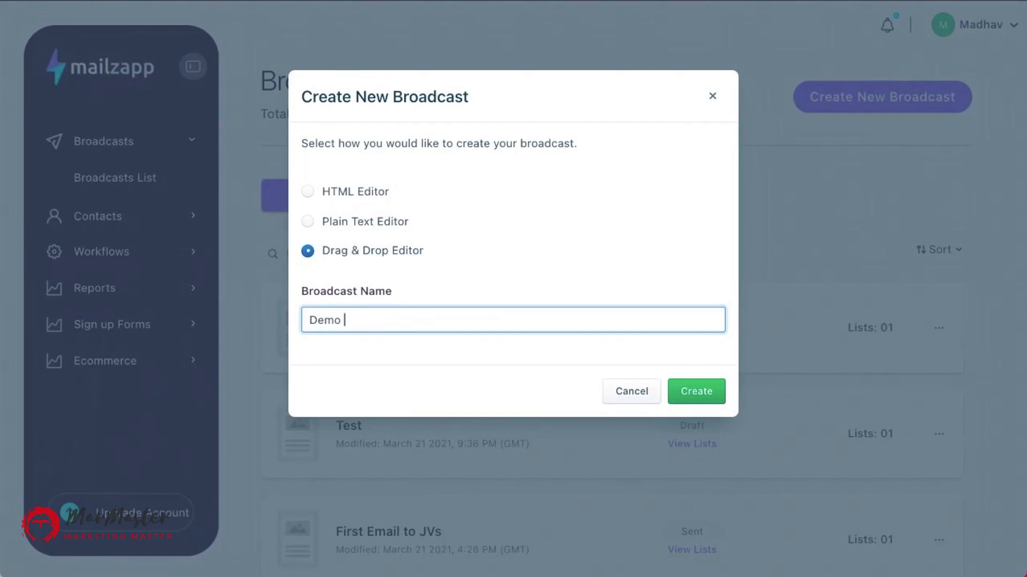
{"action": "type", "text": " P"}
{"action": "key", "text": "BackSpace"}
{"action": "type", "text": "DnD"}
{"action": "left_click", "coordinate": [693, 393]}
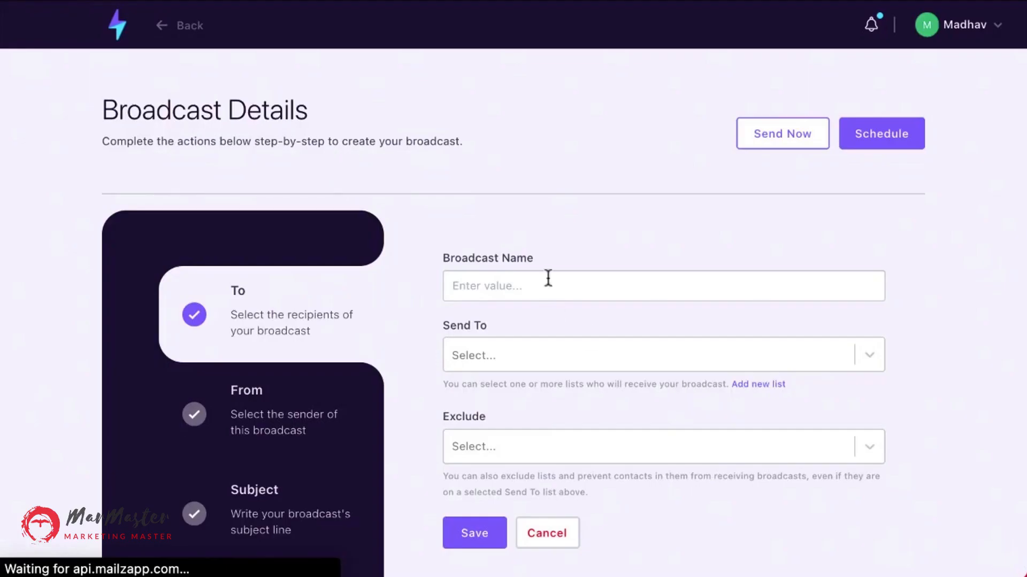
Set the broadcast's Send To recipients to Test List and save.
{"action": "left_click", "coordinate": [546, 353]}
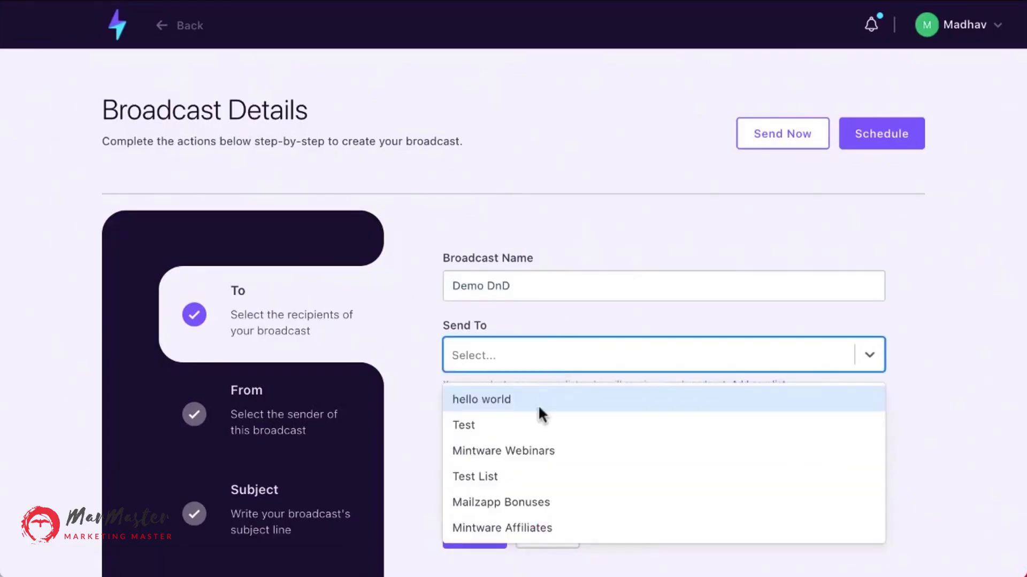
{"action": "left_click", "coordinate": [525, 474]}
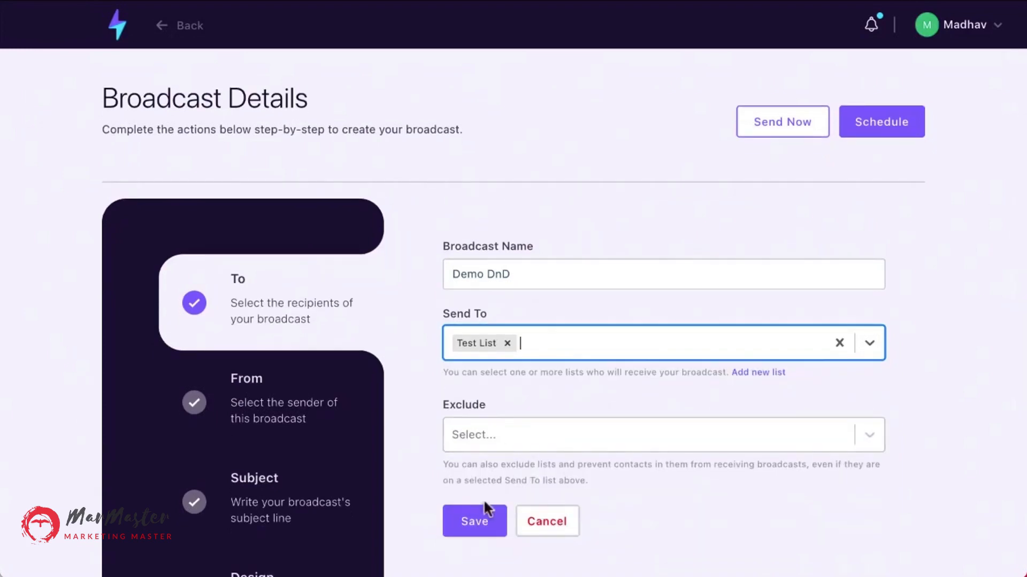
{"action": "left_click", "coordinate": [481, 530]}
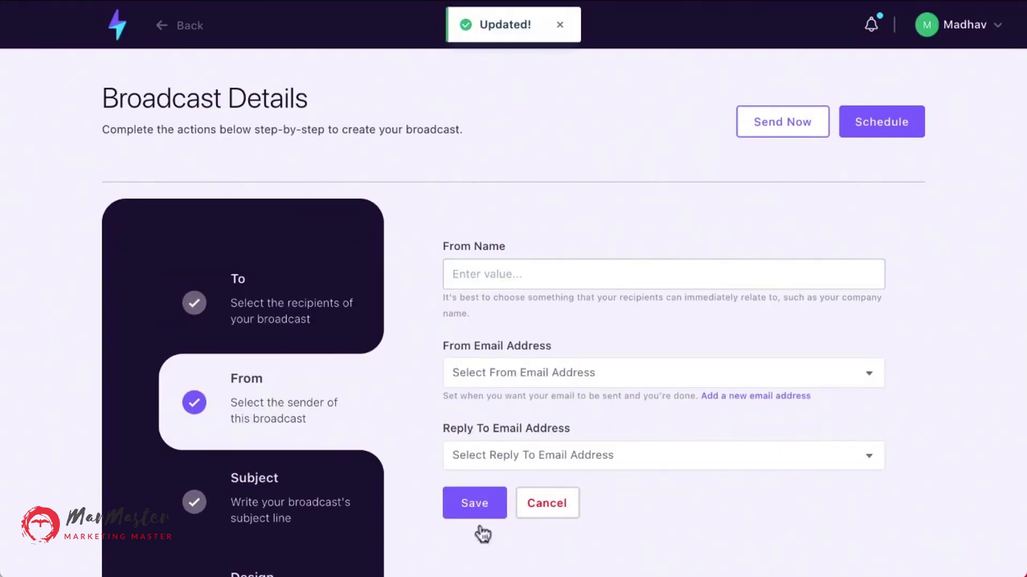
Save the sender settings and set the subject line to DnD, saving the subject step.
{"action": "left_click", "coordinate": [479, 515]}
{"action": "left_click", "coordinate": [454, 274]}
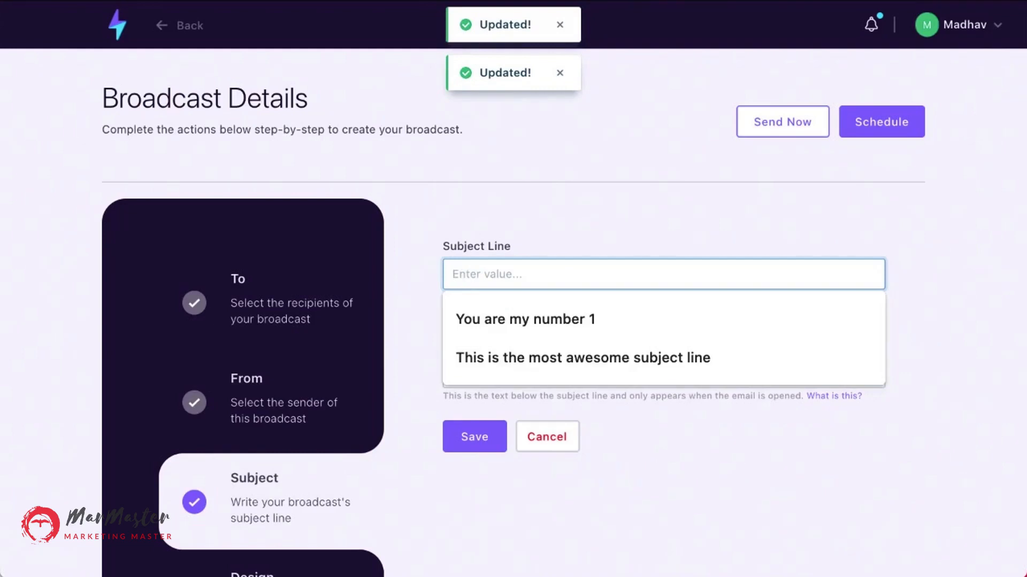
{"action": "type", "text": "DnD"}
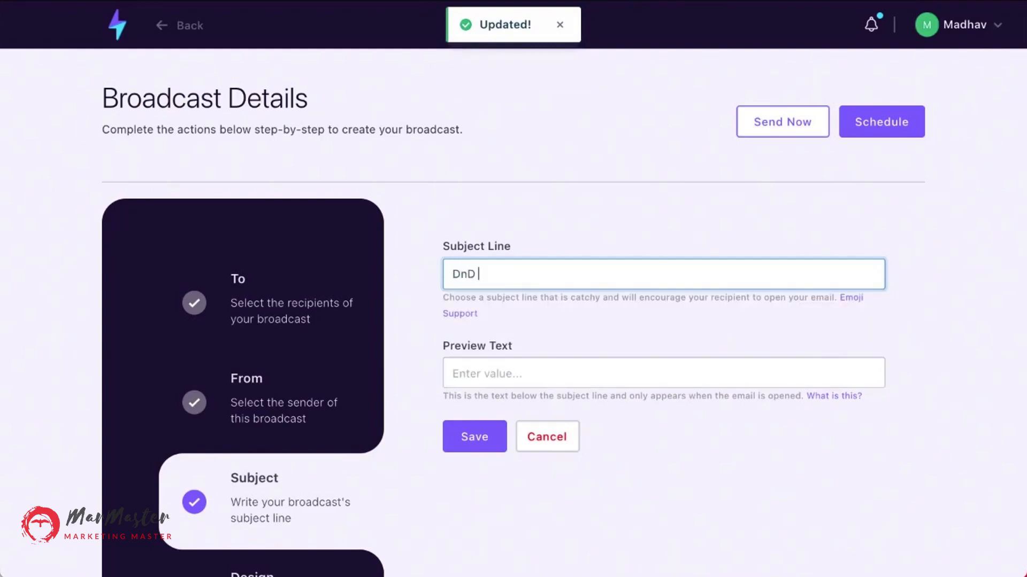
{"action": "left_click", "coordinate": [413, 393]}
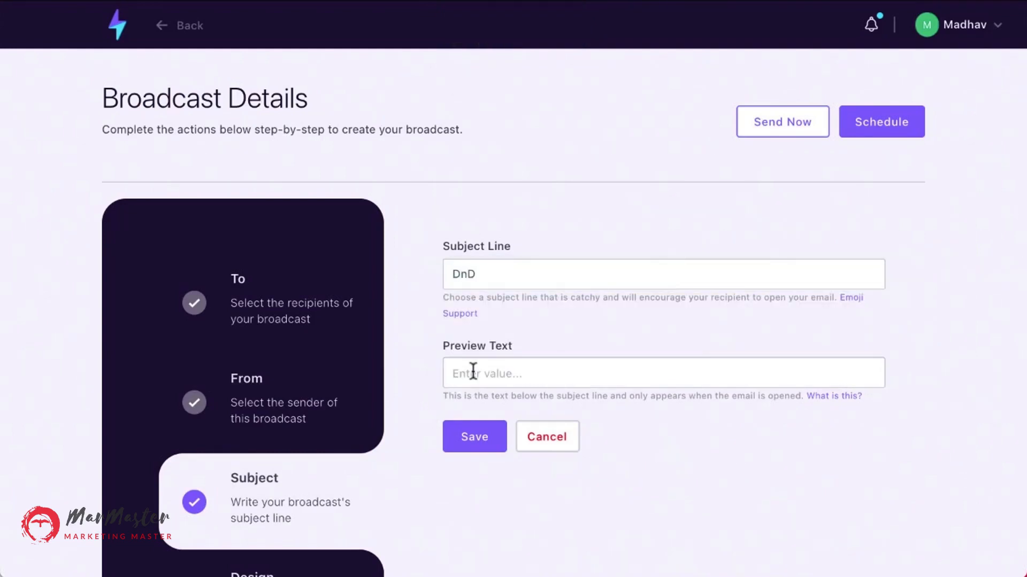
{"action": "left_click", "coordinate": [473, 278]}
{"action": "key", "text": "BackSpace"}
{"action": "key", "text": "BackSpace"}
{"action": "key", "text": "BackSpace"}
{"action": "key", "text": "BackSpace"}
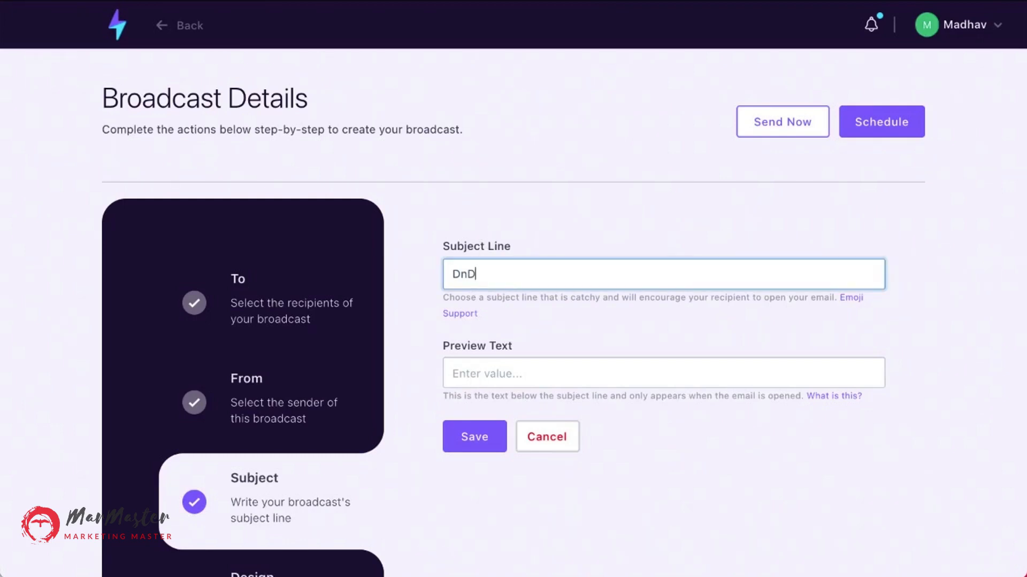
{"action": "type", "text": "D"}
{"action": "key", "text": "BackSpace"}
{"action": "type", "text": "DnD"}
{"action": "left_click", "coordinate": [475, 436]}
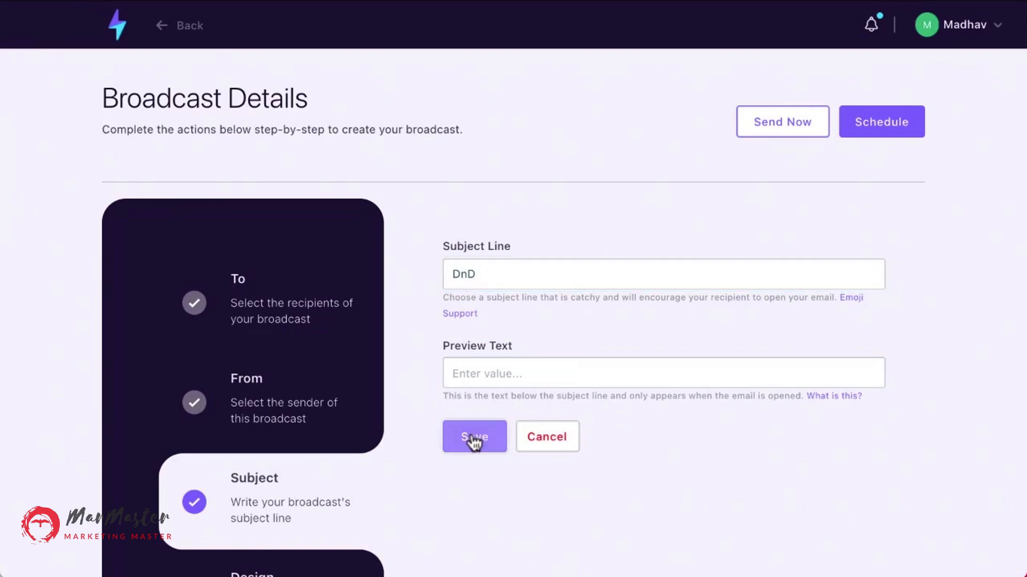
Enter This is required as the physical address footer and save the design settings.
{"action": "scroll", "coordinate": [323, 459], "scroll_direction": "down", "scroll_amount": 2}
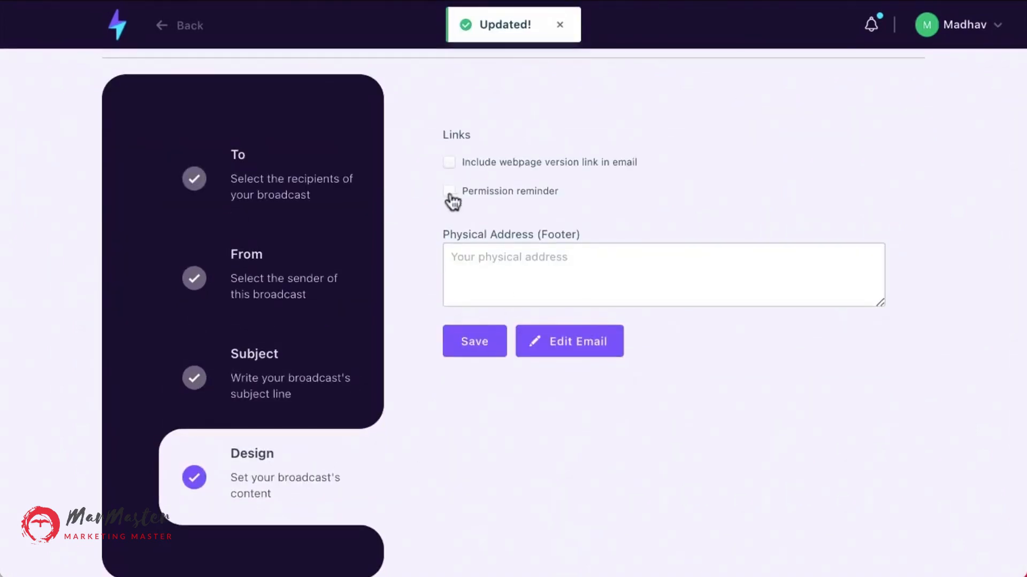
{"action": "left_click", "coordinate": [467, 359]}
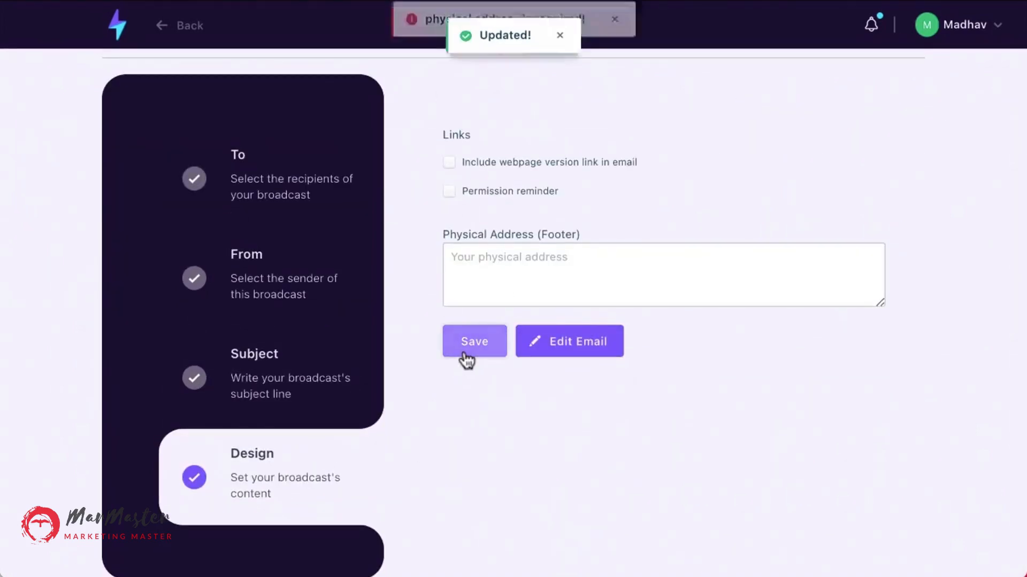
{"action": "left_click", "coordinate": [480, 249]}
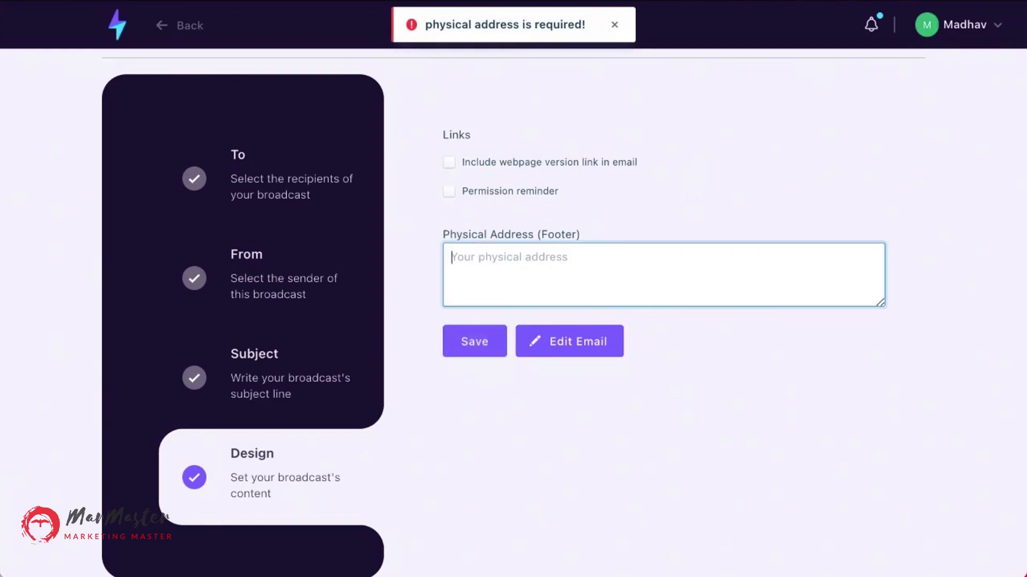
{"action": "type", "text": "This is required"}
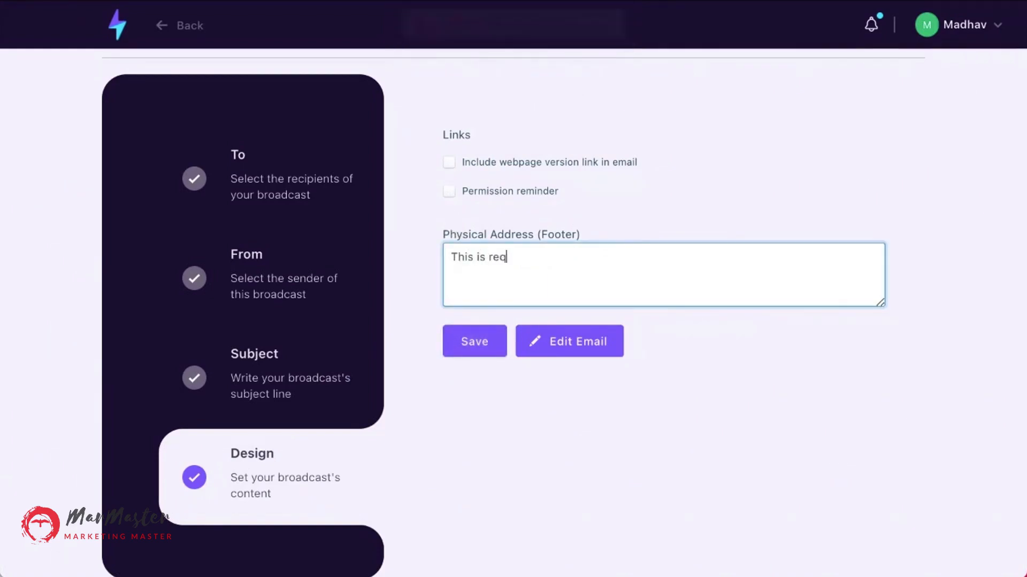
{"action": "left_click", "coordinate": [474, 351]}
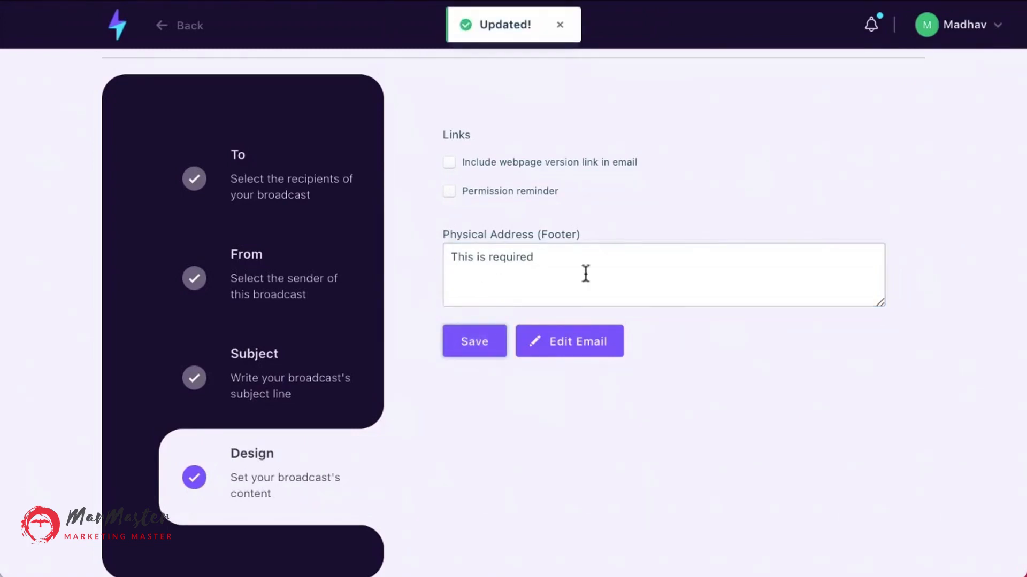
Open the email editor and choose the first blank layout for the drag-and-drop builder.
{"action": "left_click", "coordinate": [573, 348]}
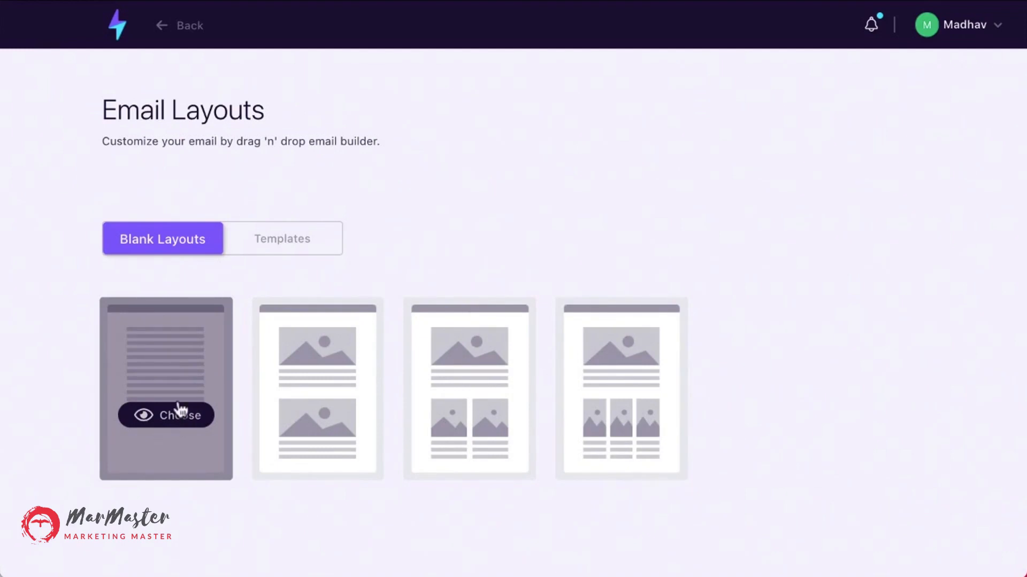
{"action": "left_click", "coordinate": [175, 420]}
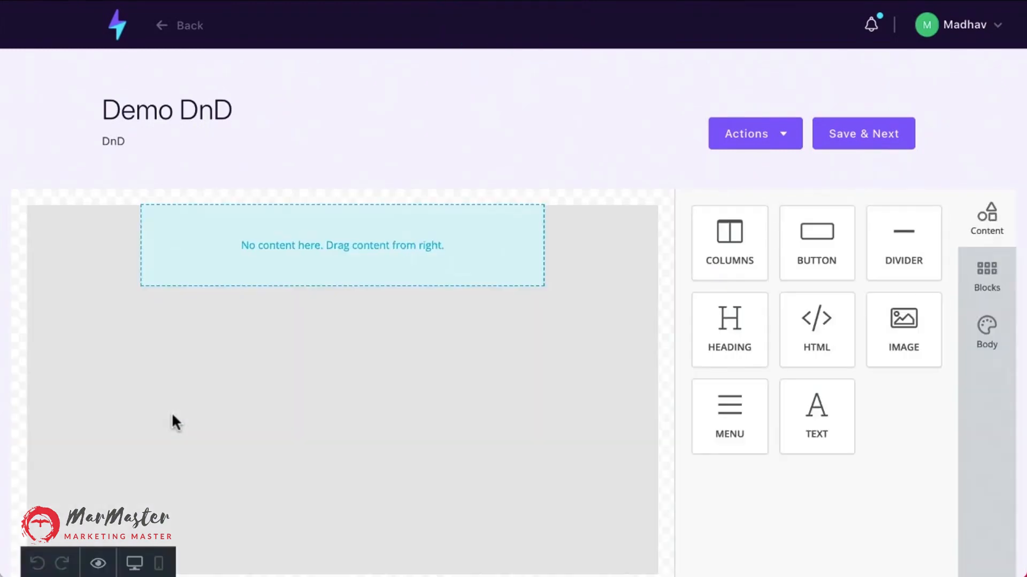
{"action": "scroll", "coordinate": [172, 413], "scroll_direction": "down", "scroll_amount": 1}
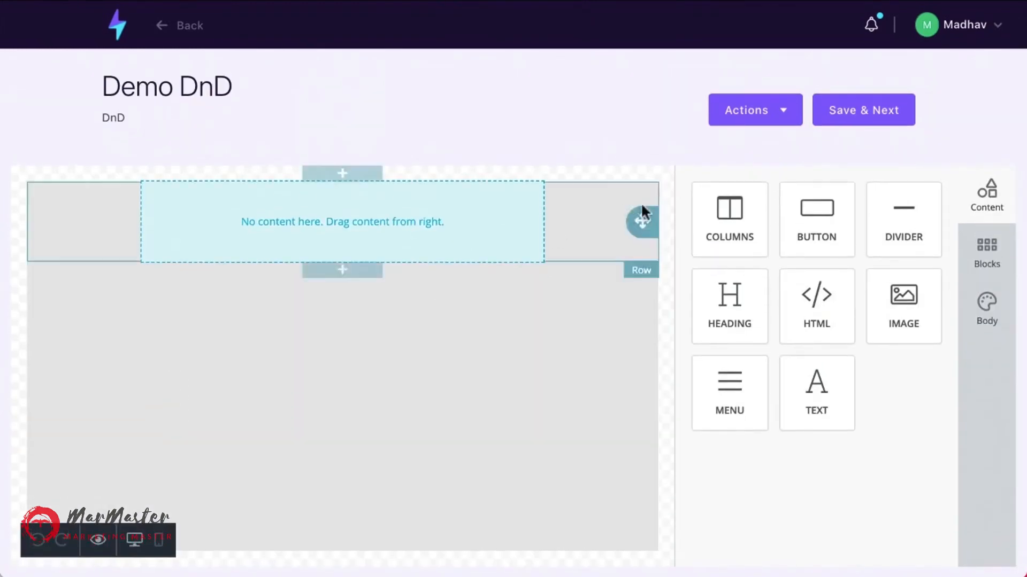
Add a columns row to the email canvas and close its properties panel.
{"action": "left_click_drag", "start_coordinate": [711, 225], "coordinate": [275, 291]}
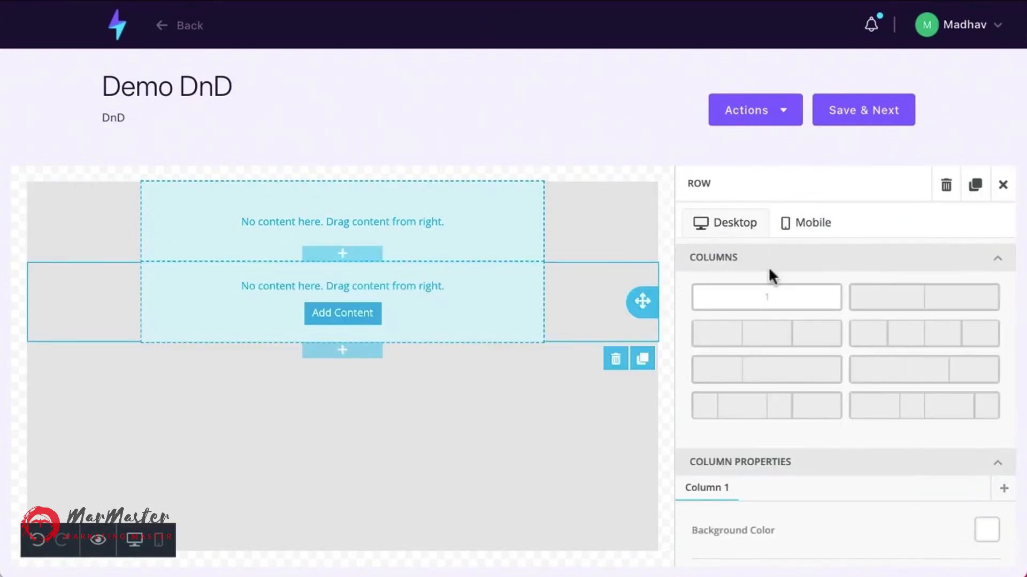
{"action": "left_click_drag", "start_coordinate": [771, 329], "coordinate": [329, 391]}
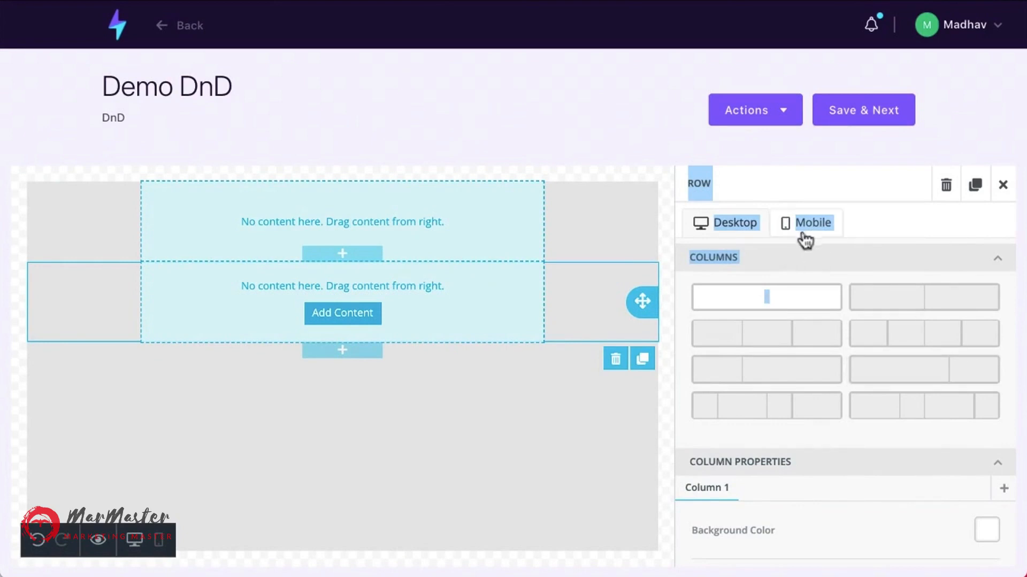
{"action": "left_click", "coordinate": [1003, 184]}
Add an HTML block and an image block to the email body.
{"action": "left_click_drag", "start_coordinate": [816, 305], "coordinate": [301, 434]}
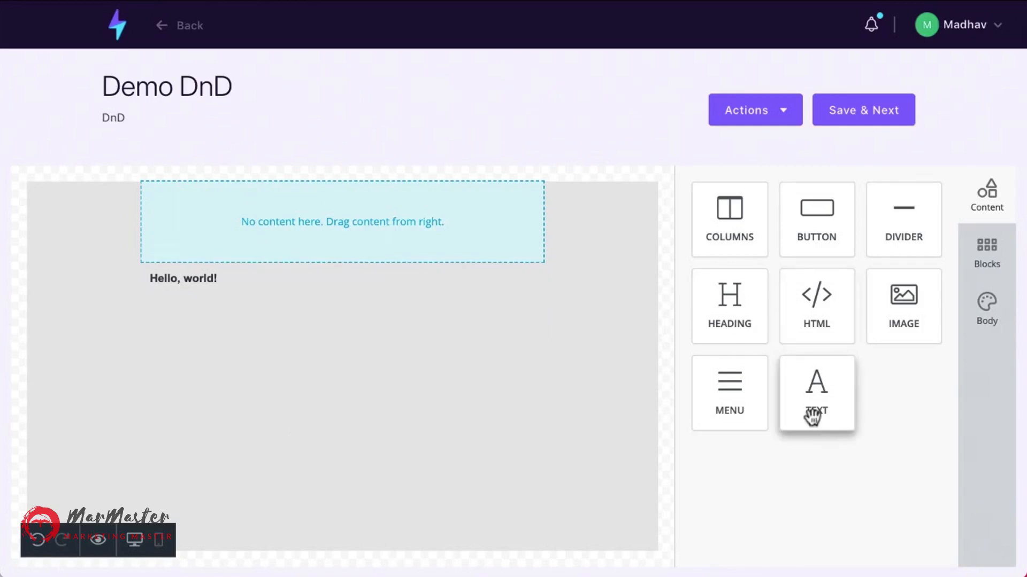
{"action": "left_click_drag", "start_coordinate": [869, 342], "coordinate": [349, 351]}
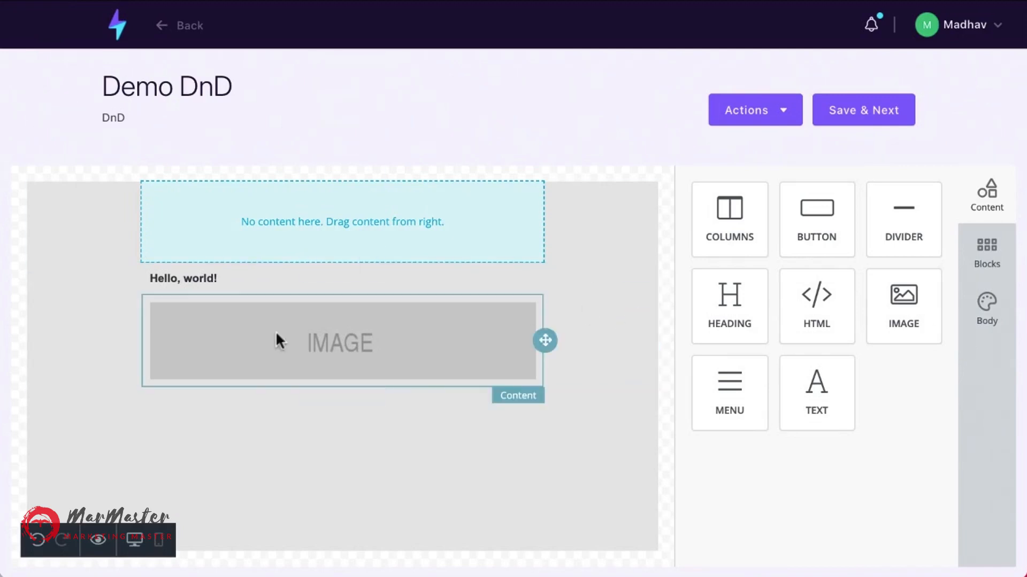
Add a button block below the image in the email.
{"action": "left_click", "coordinate": [994, 258]}
{"action": "left_click", "coordinate": [994, 306]}
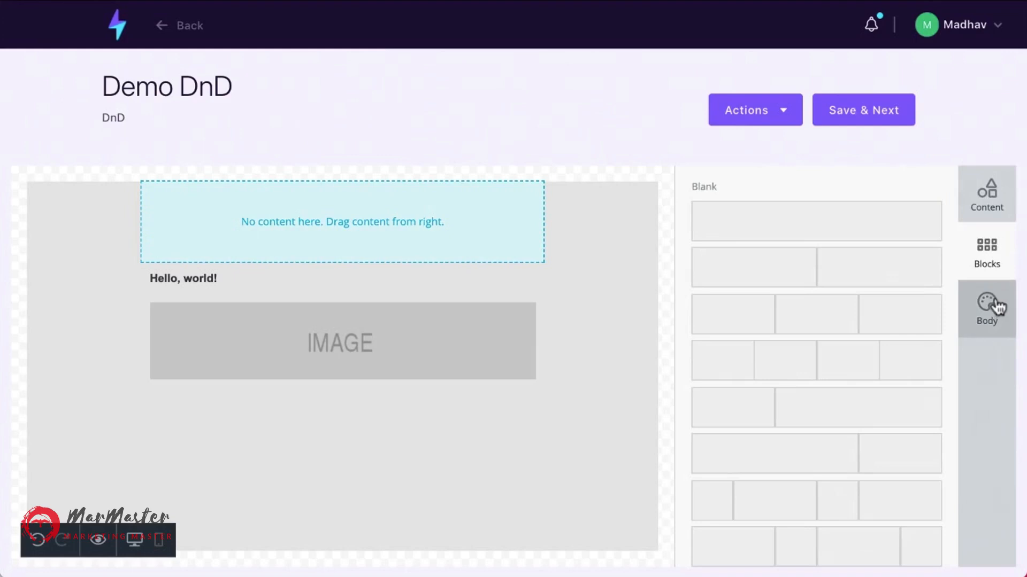
{"action": "left_click", "coordinate": [987, 197]}
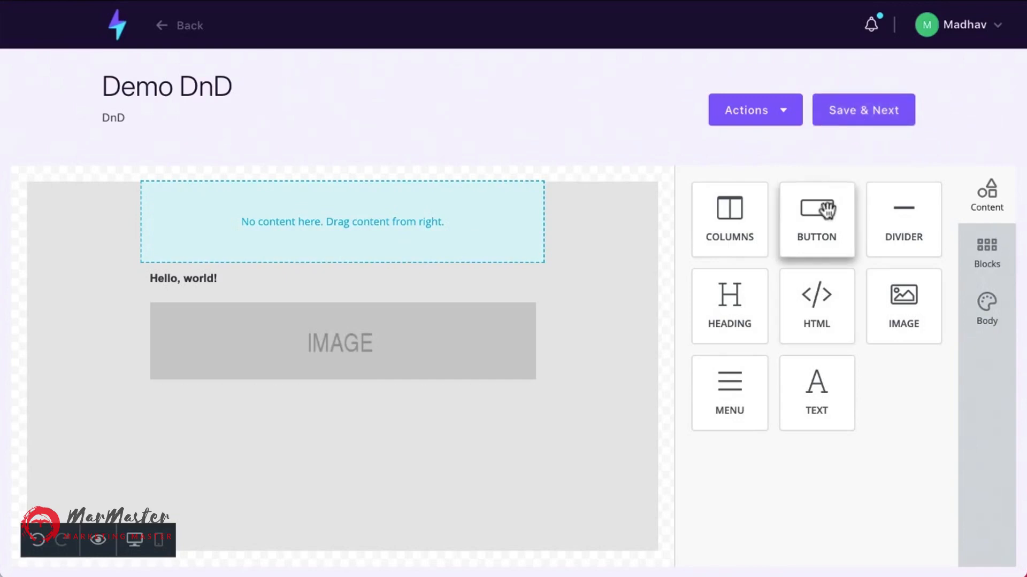
{"action": "left_click_drag", "start_coordinate": [828, 210], "coordinate": [339, 420]}
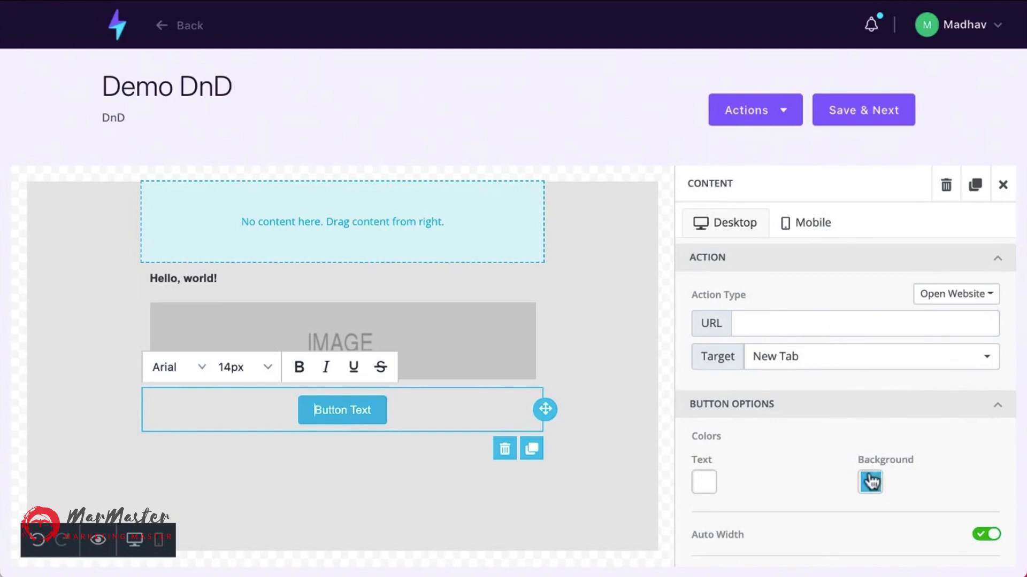
Label the button Click Here Now and set its background colour to green 169179.
{"action": "scroll", "coordinate": [869, 481], "scroll_direction": "down", "scroll_amount": 1}
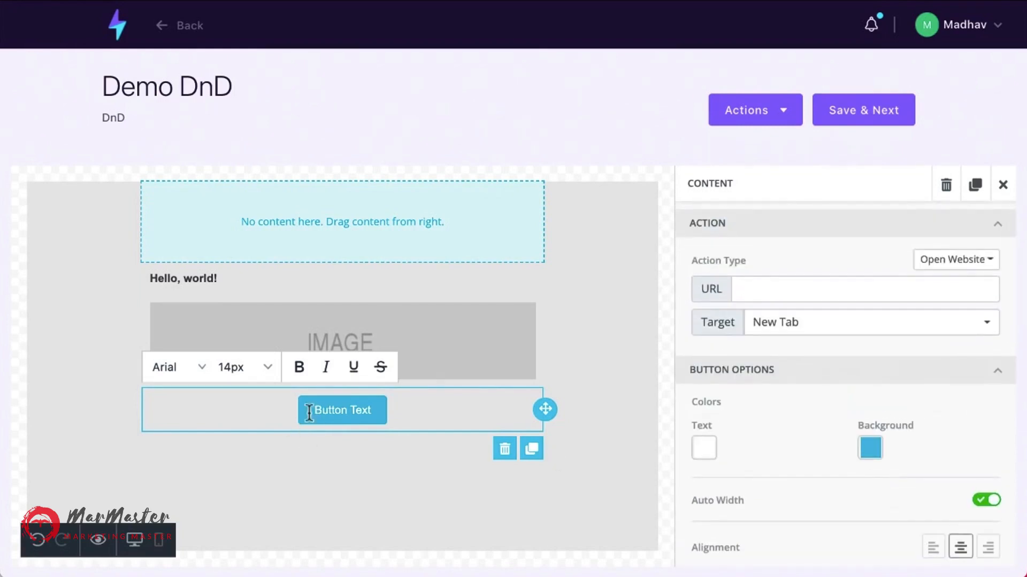
{"action": "key", "text": "super+a"}
{"action": "type", "text": "Clikc"}
{"action": "key", "text": "BackSpace"}
{"action": "key", "text": "BackSpace"}
{"action": "key", "text": "BackSpace"}
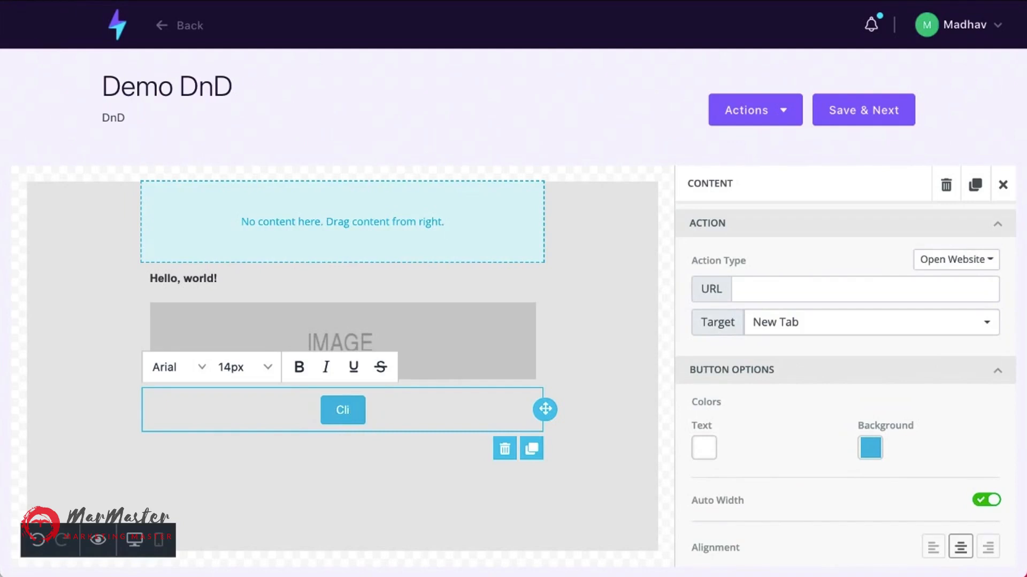
{"action": "type", "text": "ck Here Now"}
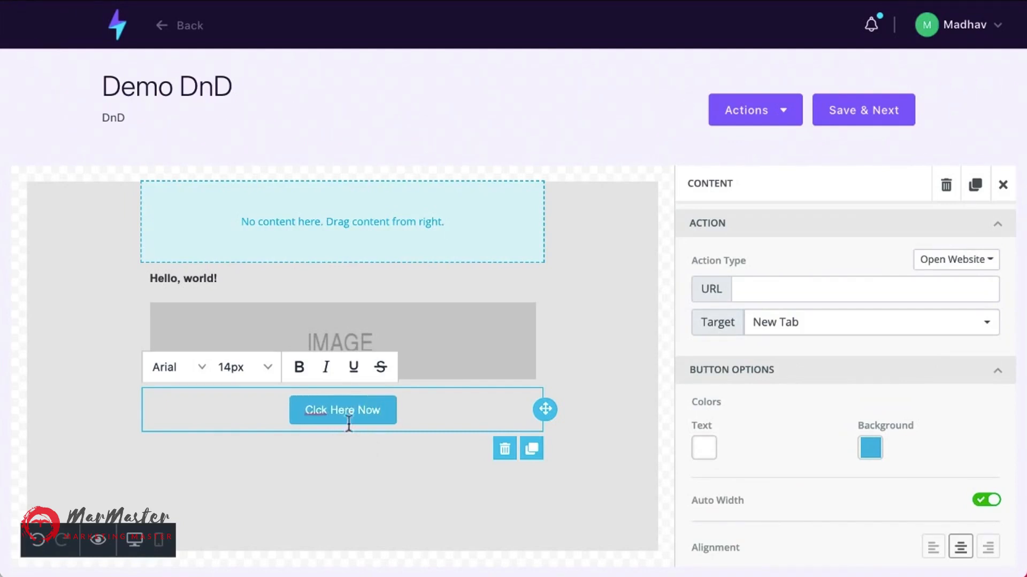
{"action": "left_click", "coordinate": [315, 411]}
{"action": "type", "text": "i"}
{"action": "left_click", "coordinate": [863, 448]}
{"action": "left_click", "coordinate": [694, 421]}
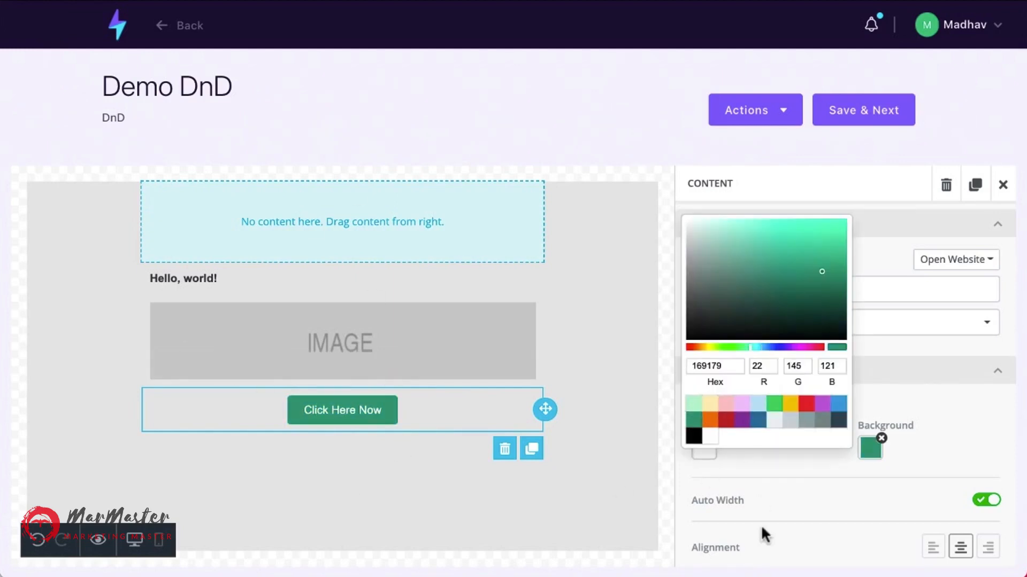
Change the button's background colour to the green swatch 2DC26B and close the colour picker.
{"action": "left_click", "coordinate": [775, 405]}
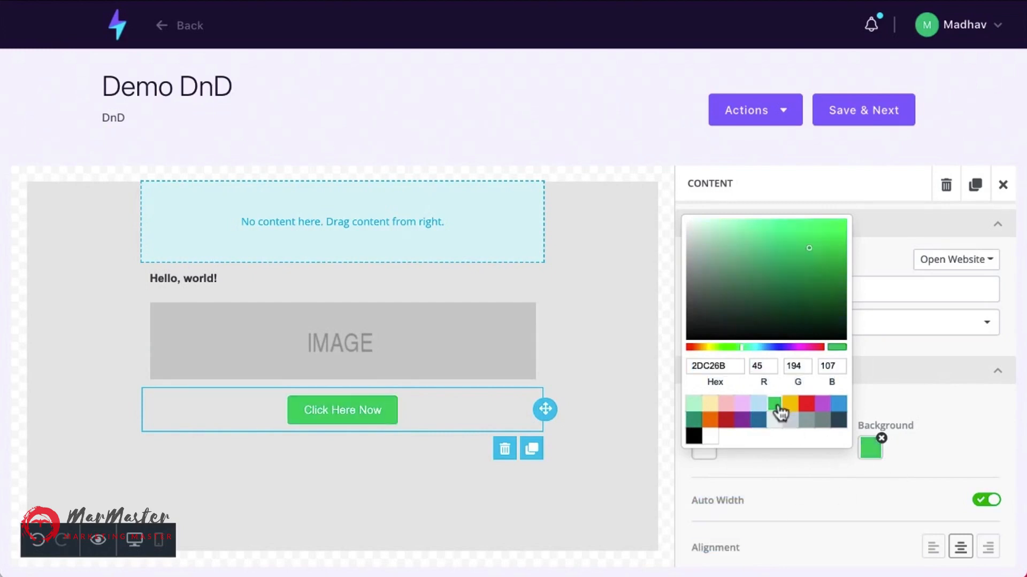
{"action": "left_click", "coordinate": [774, 467]}
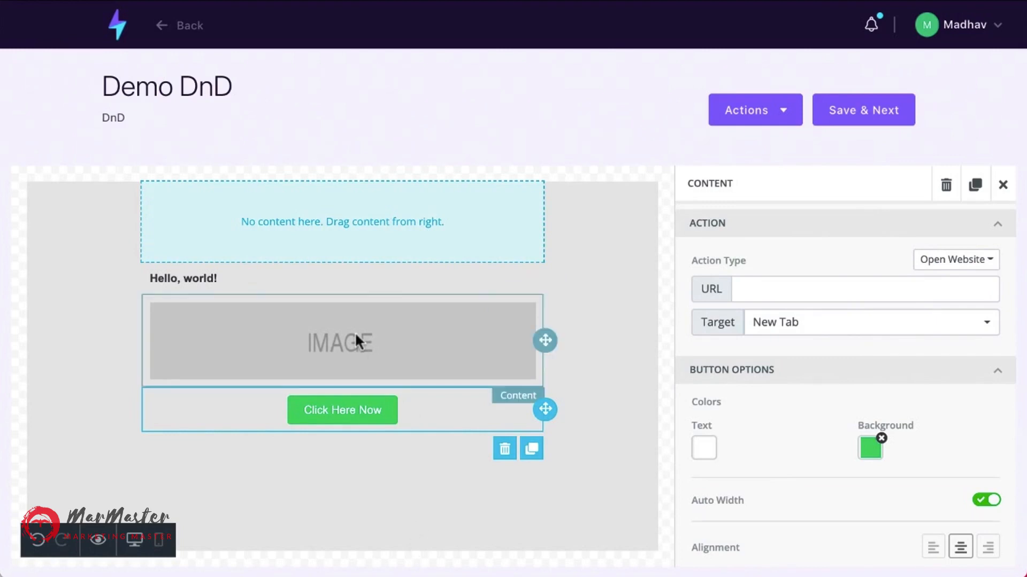
Leave the email editor and open the Contacts List from the dashboard.
{"action": "left_click", "coordinate": [999, 31]}
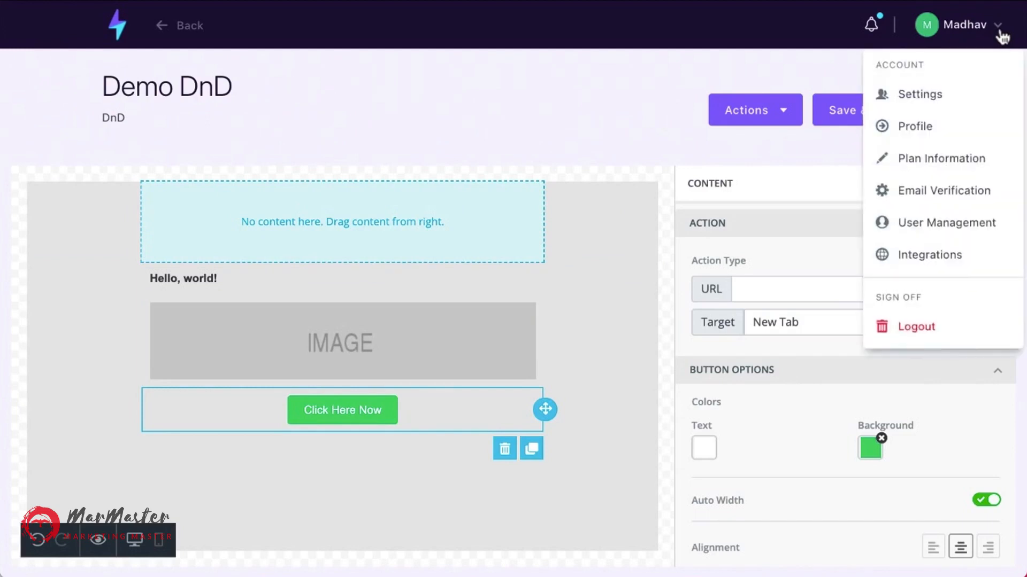
{"action": "left_click", "coordinate": [412, 86]}
{"action": "left_click", "coordinate": [120, 36]}
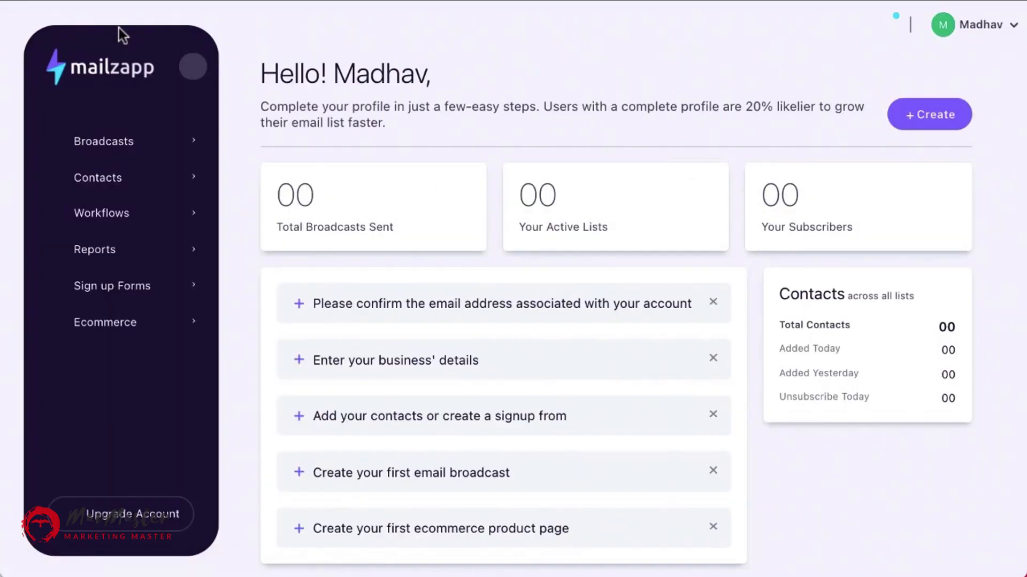
{"action": "left_click", "coordinate": [112, 182]}
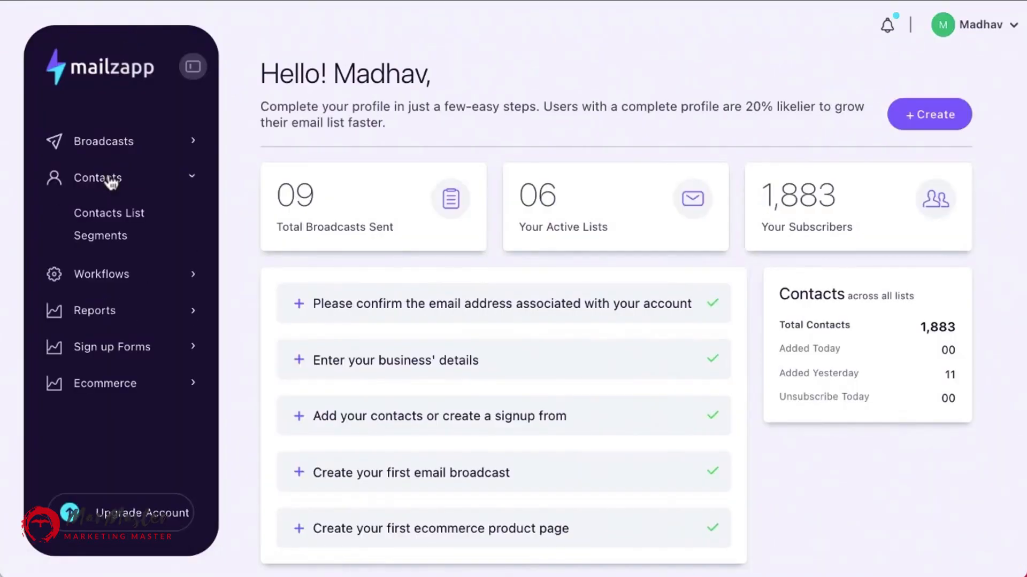
{"action": "left_click", "coordinate": [124, 219]}
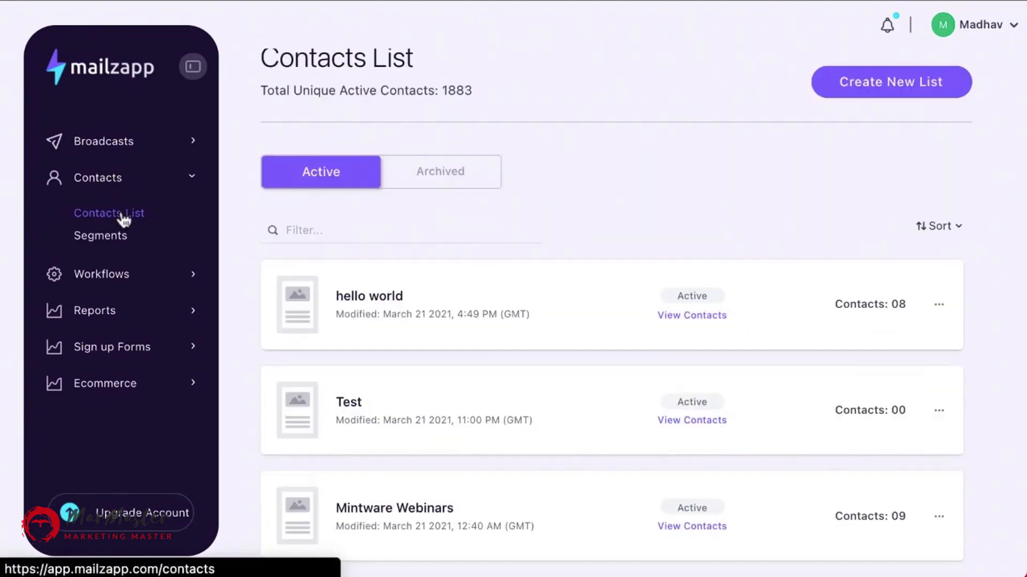
{"action": "scroll", "coordinate": [355, 316], "scroll_direction": "up", "scroll_amount": 1}
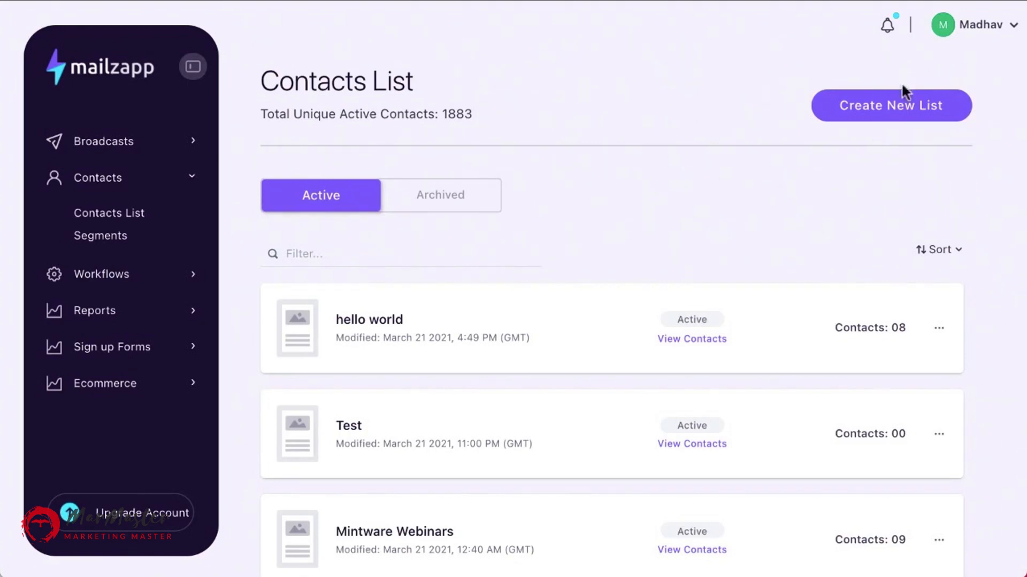
Start a new contact list named Demo File with the description I imported these from a file.
{"action": "left_click", "coordinate": [888, 105]}
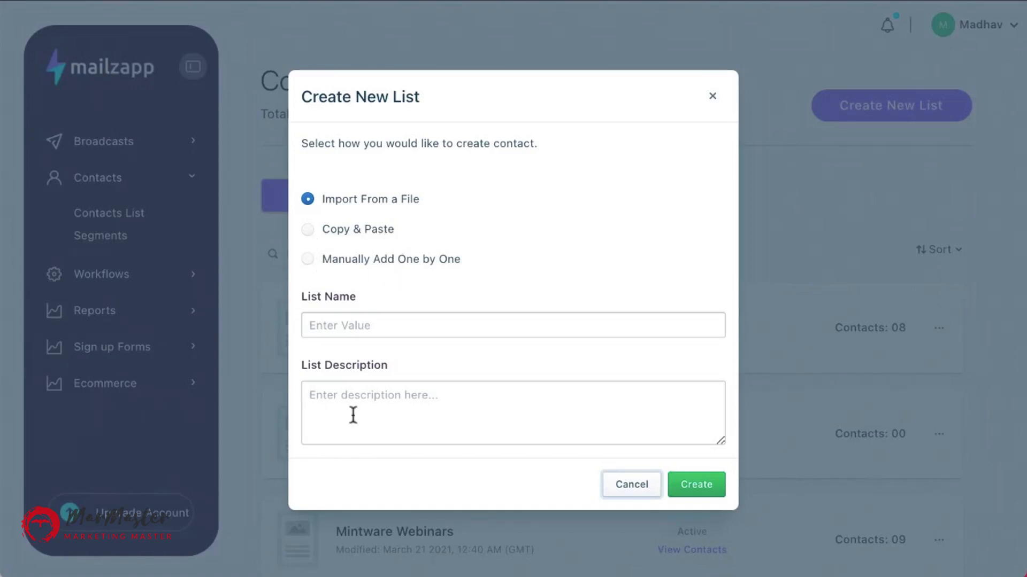
{"action": "left_click", "coordinate": [372, 327]}
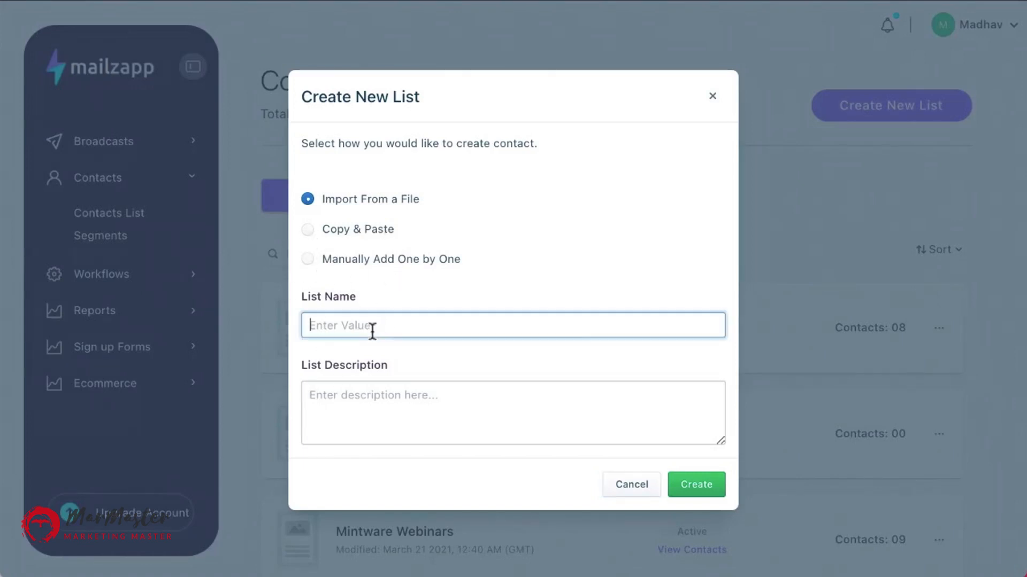
{"action": "type", "text": "Demo "}
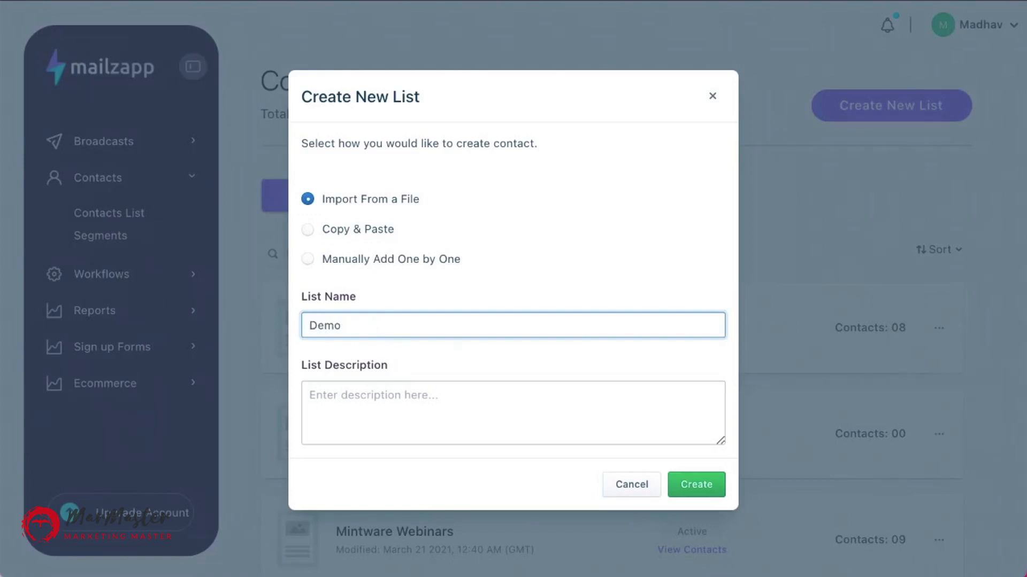
{"action": "type", "text": "File"}
{"action": "left_click", "coordinate": [365, 396]}
{"action": "type", "text": "I m"}
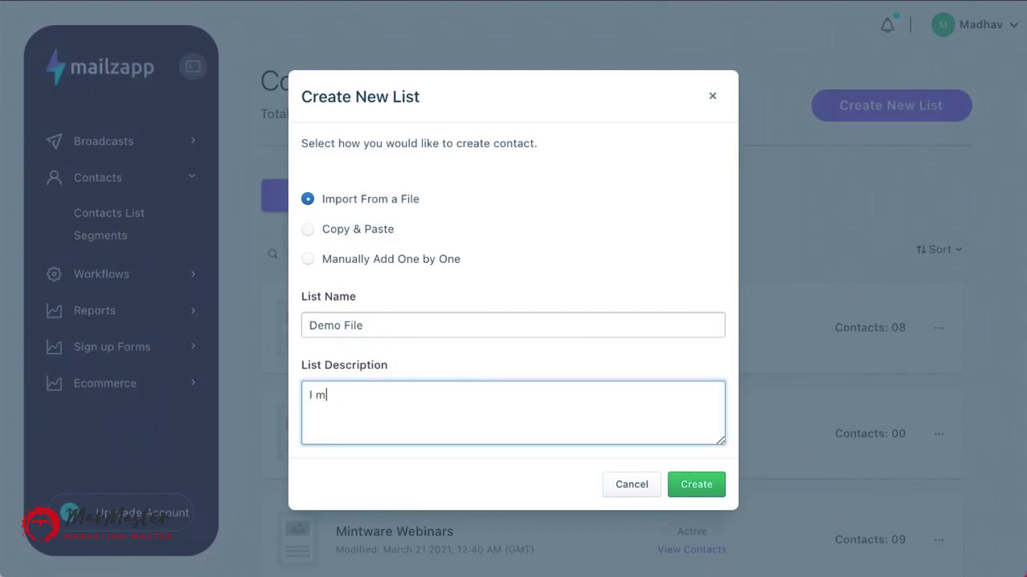
{"action": "type", "text": " imported these from a file"}
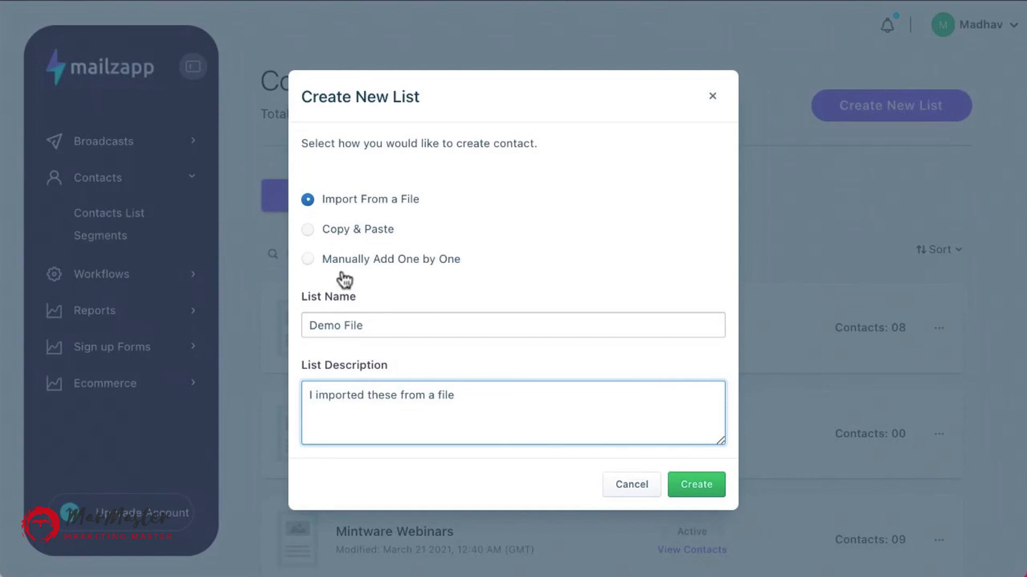
Switch the list creation method to adding contacts manually one by one.
{"action": "left_click", "coordinate": [505, 275]}
{"action": "left_click", "coordinate": [506, 274]}
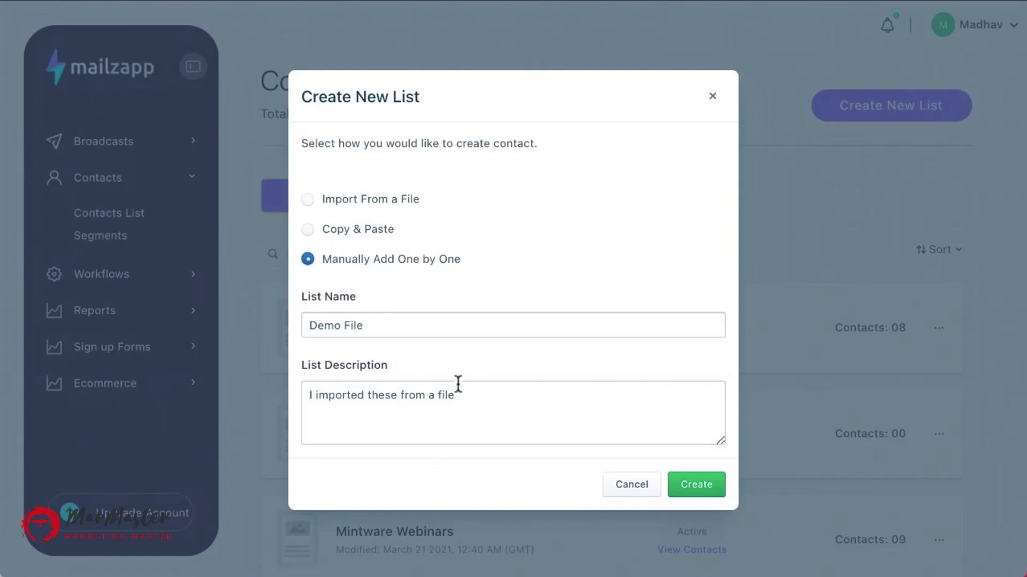
{"action": "scroll", "coordinate": [458, 385], "scroll_direction": "down", "scroll_amount": 3}
{"action": "scroll", "coordinate": [459, 378], "scroll_direction": "up", "scroll_amount": 3}
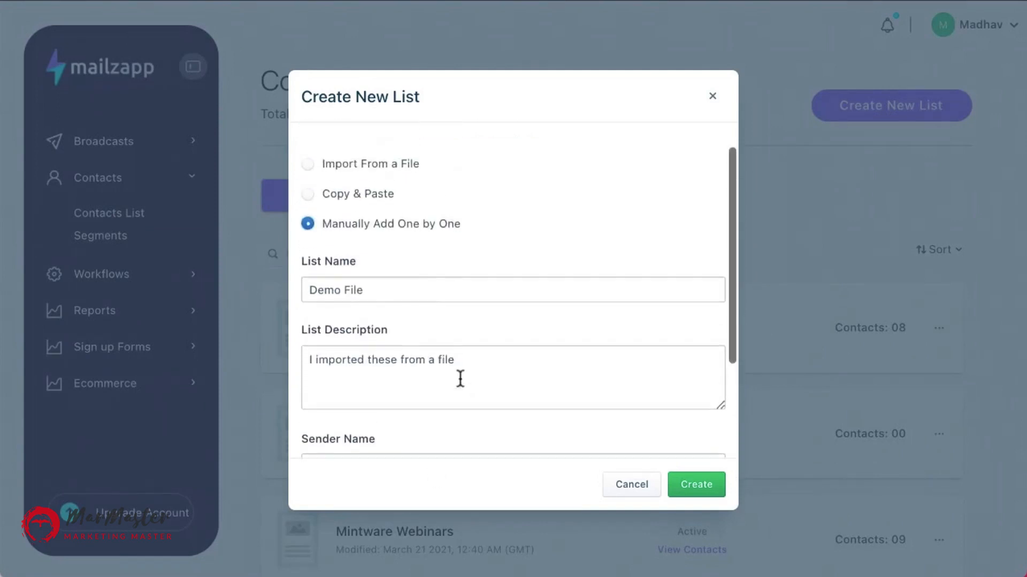
{"action": "scroll", "coordinate": [459, 379], "scroll_direction": "down", "scroll_amount": 1}
{"action": "scroll", "coordinate": [459, 381], "scroll_direction": "down", "scroll_amount": 2}
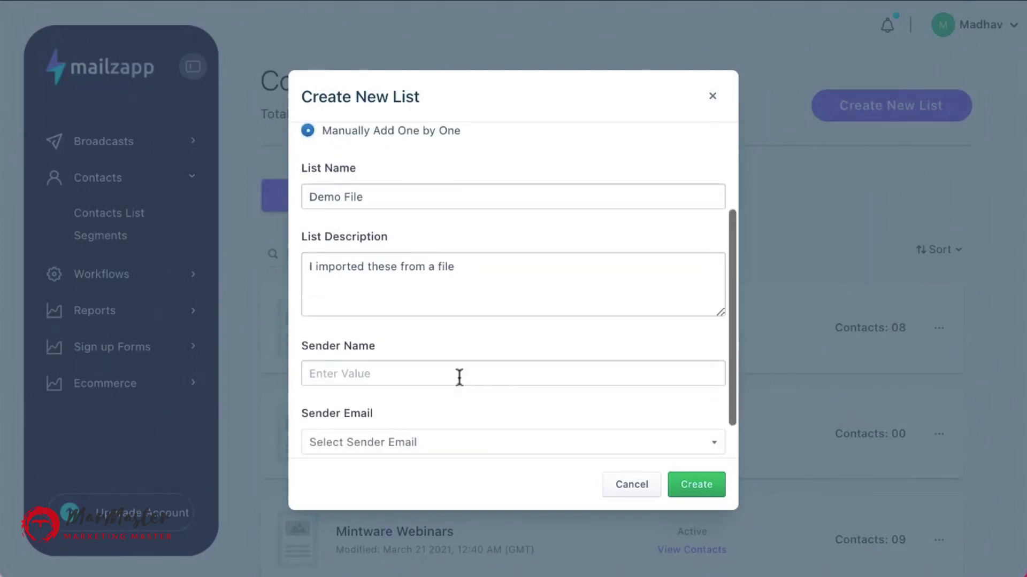
{"action": "scroll", "coordinate": [449, 321], "scroll_direction": "down", "scroll_amount": 2}
Fill in the sender's full name and choose the account's sender email address.
{"action": "left_click", "coordinate": [409, 331]}
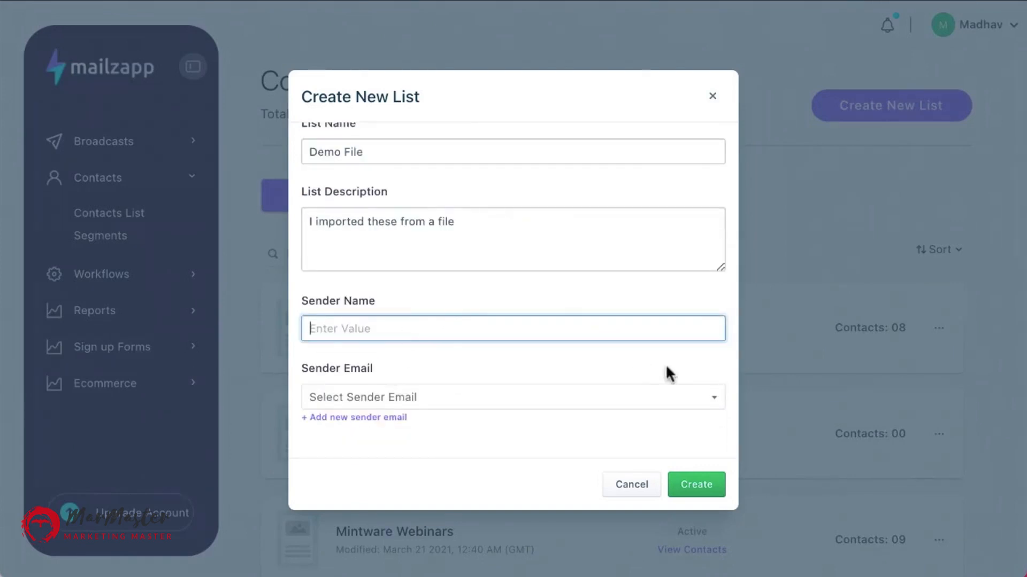
{"action": "scroll", "coordinate": [554, 345], "scroll_direction": "down", "scroll_amount": 2}
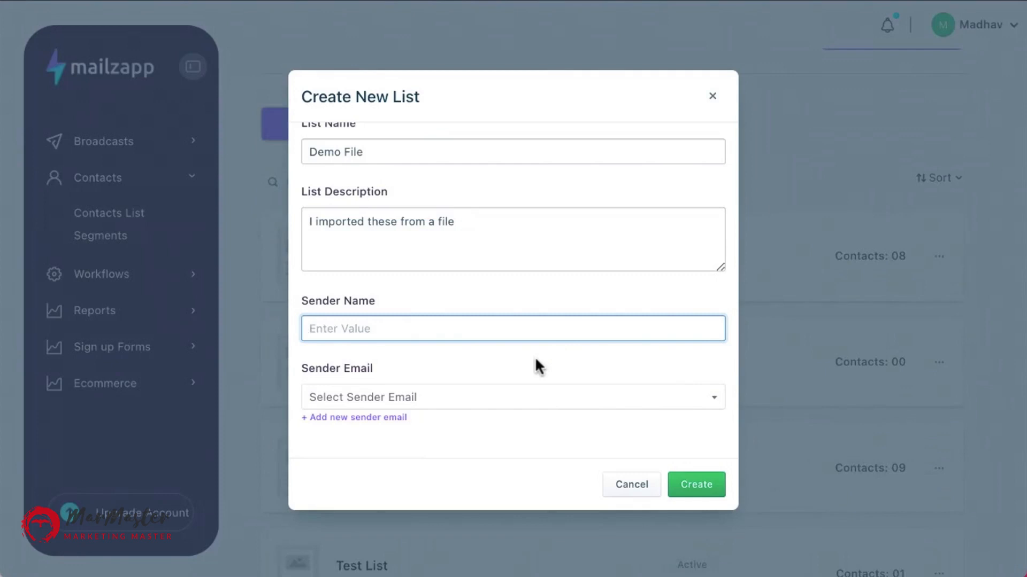
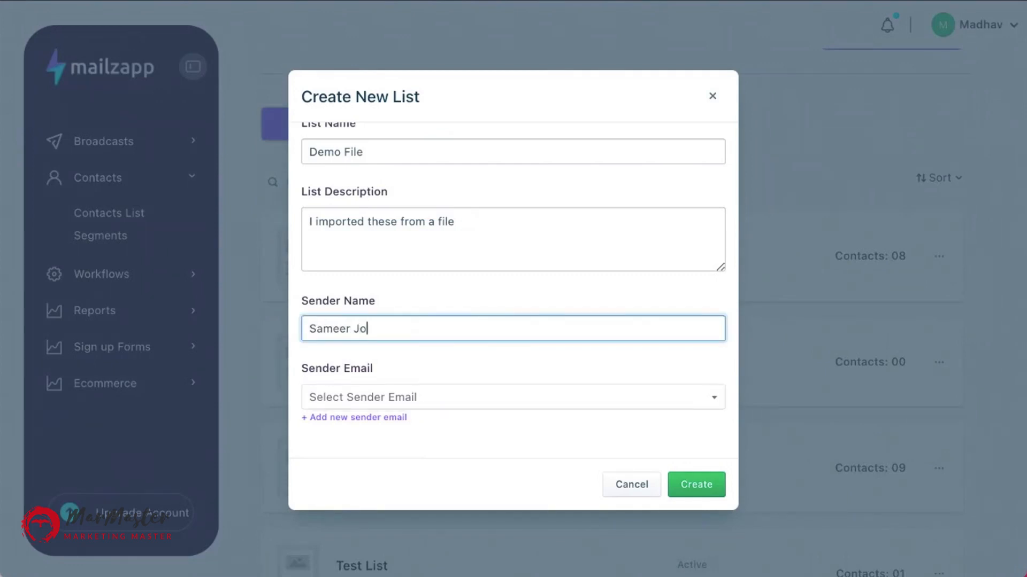
{"action": "left_click", "coordinate": [384, 403]}
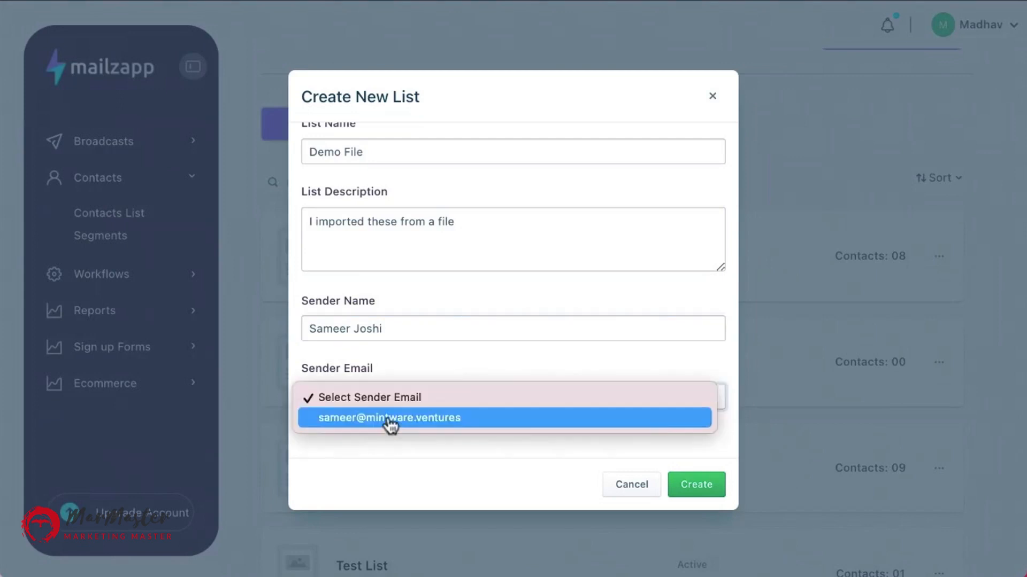
{"action": "left_click", "coordinate": [390, 421]}
Switch the creation method back to Import From a File and create the list.
{"action": "scroll", "coordinate": [428, 321], "scroll_direction": "up", "scroll_amount": 5}
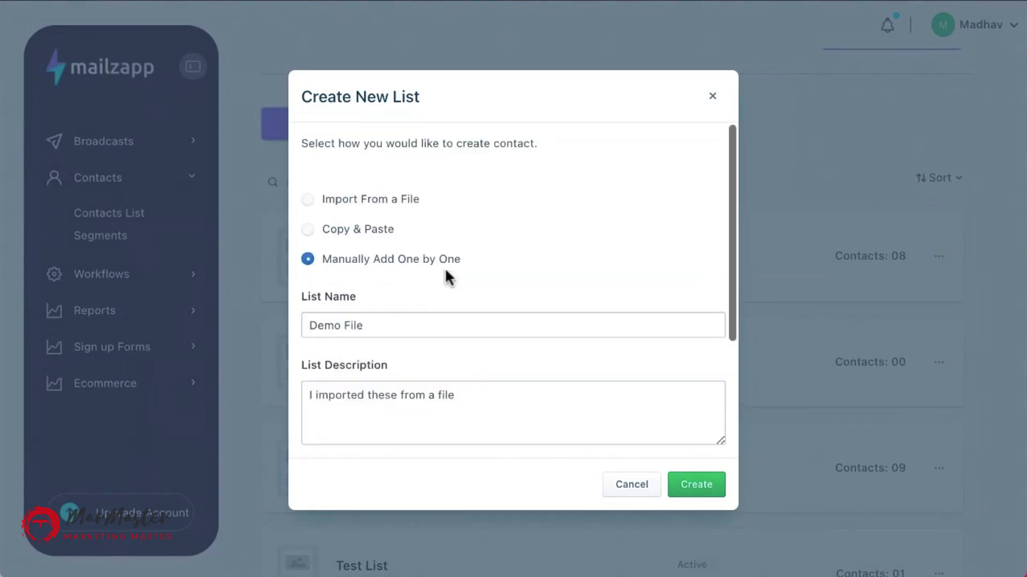
{"action": "left_click", "coordinate": [310, 201]}
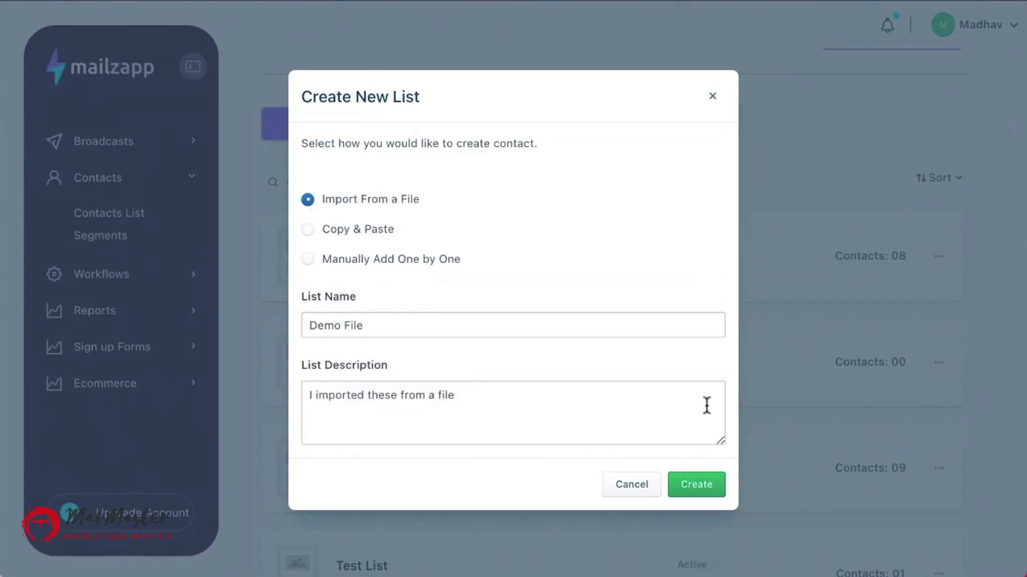
{"action": "left_click", "coordinate": [688, 496]}
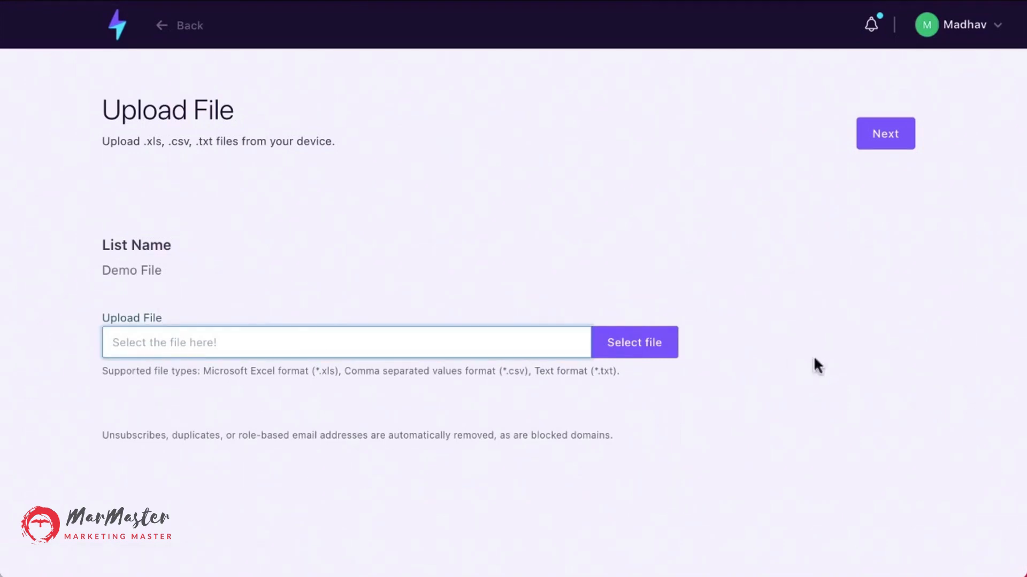
Leave the file upload page and return to the Contacts List through the dashboard.
{"action": "left_click", "coordinate": [663, 343]}
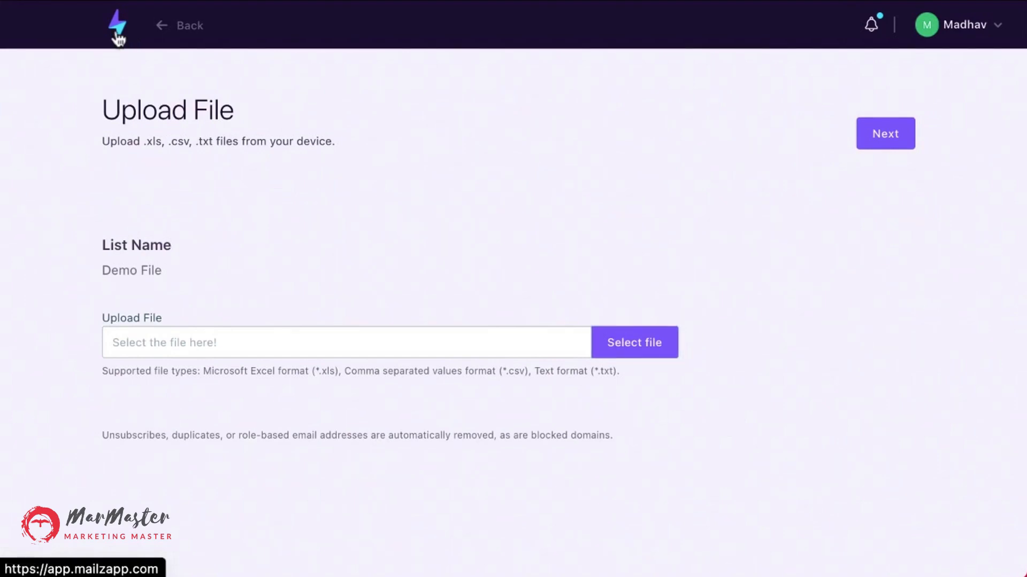
{"action": "left_click_drag", "start_coordinate": [117, 33], "coordinate": [80, 106]}
{"action": "left_click", "coordinate": [121, 31]}
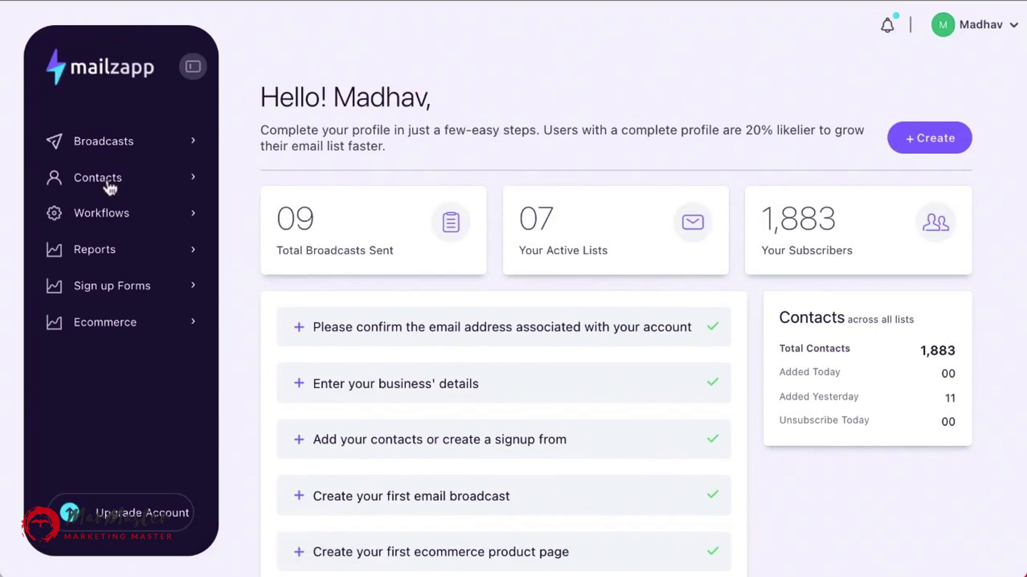
{"action": "left_click", "coordinate": [108, 183]}
{"action": "left_click", "coordinate": [135, 215]}
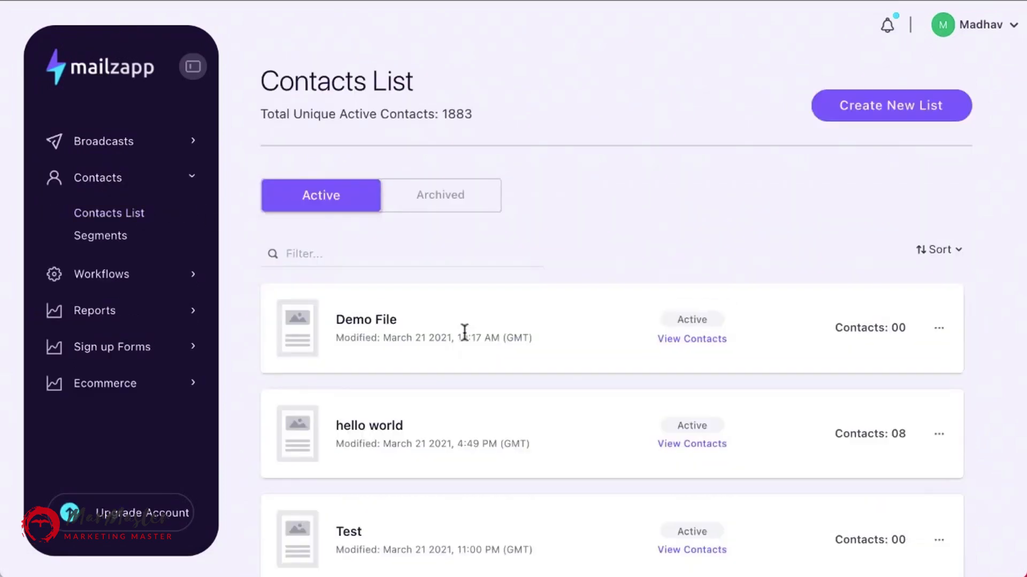
{"action": "left_click", "coordinate": [904, 113]}
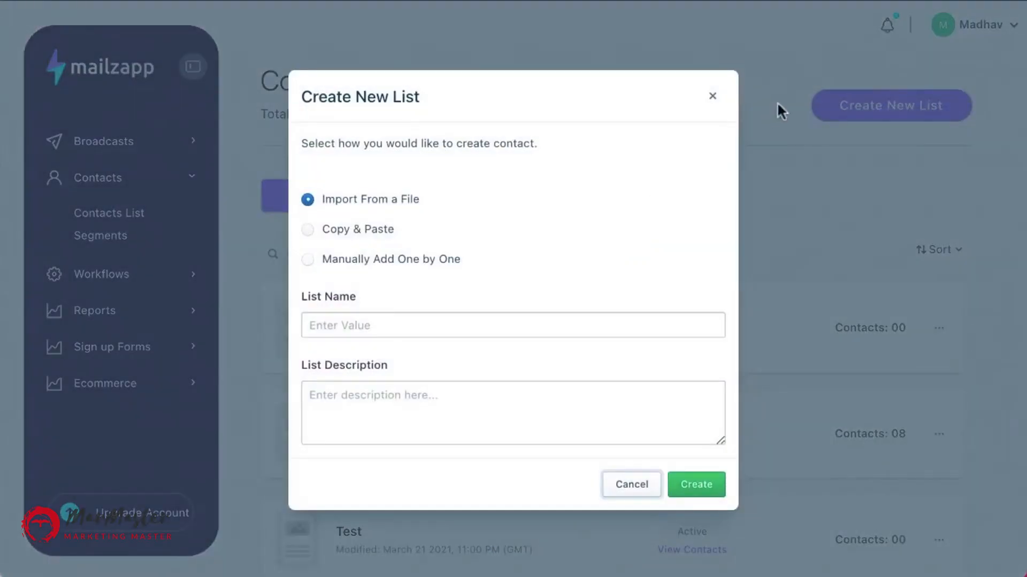
{"action": "left_click", "coordinate": [712, 96]}
{"action": "scroll", "coordinate": [649, 231], "scroll_direction": "down", "scroll_amount": 8}
{"action": "scroll", "coordinate": [649, 231], "scroll_direction": "up", "scroll_amount": 8}
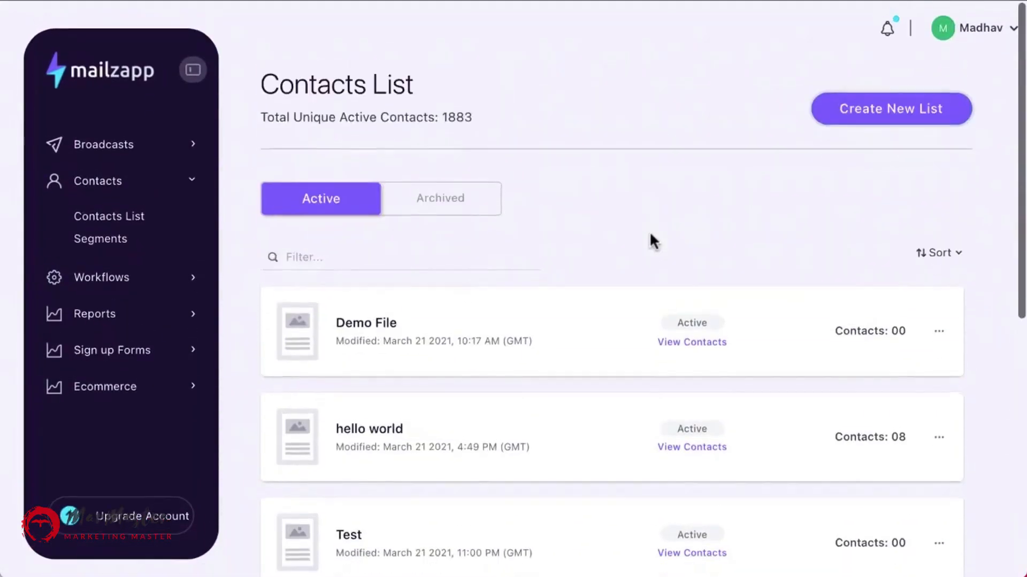
Start a Copy & Paste contact list named Demo CnC with the description Copy and Paste.
{"action": "left_click", "coordinate": [904, 107]}
{"action": "left_click", "coordinate": [333, 230]}
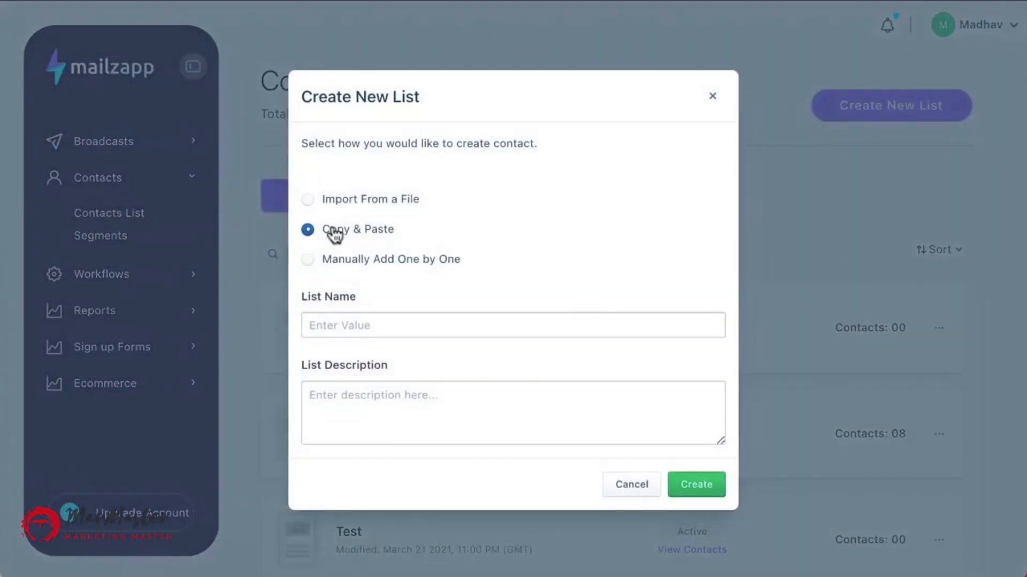
{"action": "left_click", "coordinate": [319, 324]}
{"action": "type", "text": "D"}
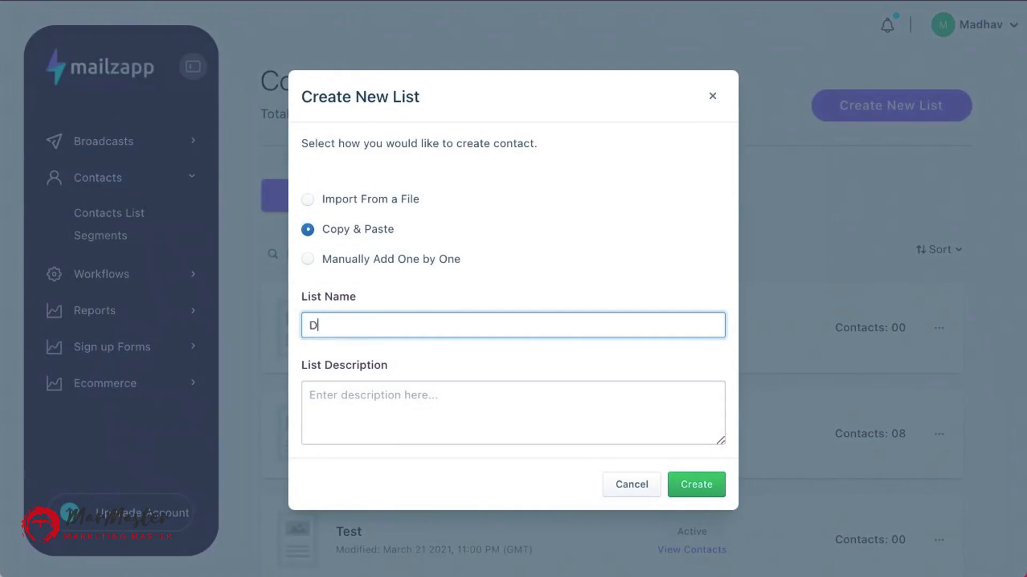
{"action": "type", "text": "emo CnC"}
{"action": "left_click", "coordinate": [384, 396]}
{"action": "type", "text": "Copy"}
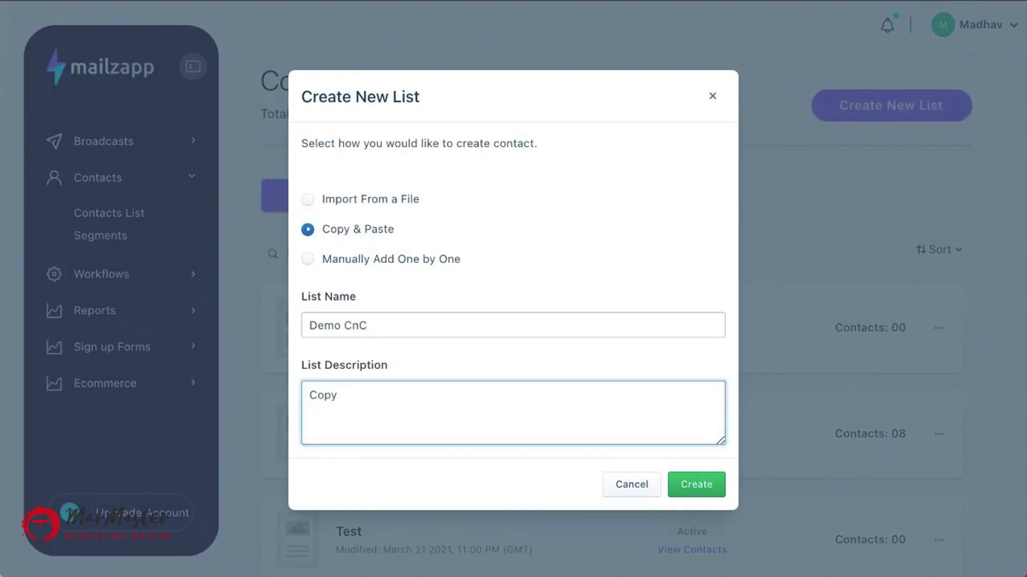
{"action": "type", "text": " and Paste"}
Try completing the Demo CnC list with the description Copy and Paste and the sender's full name.
{"action": "scroll", "coordinate": [450, 364], "scroll_direction": "down", "scroll_amount": 2}
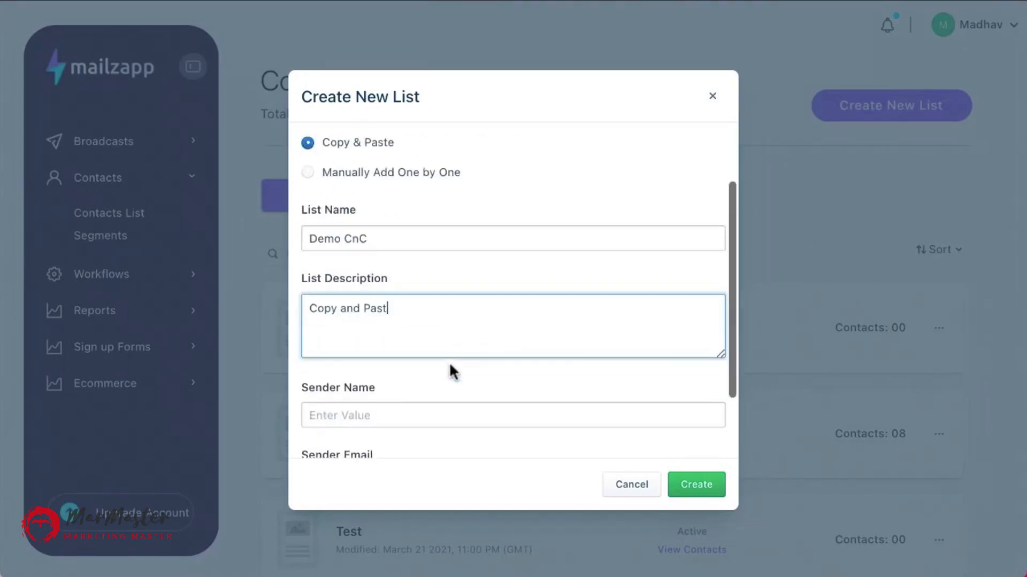
{"action": "scroll", "coordinate": [514, 452], "scroll_direction": "down", "scroll_amount": 1}
{"action": "left_click", "coordinate": [406, 358]}
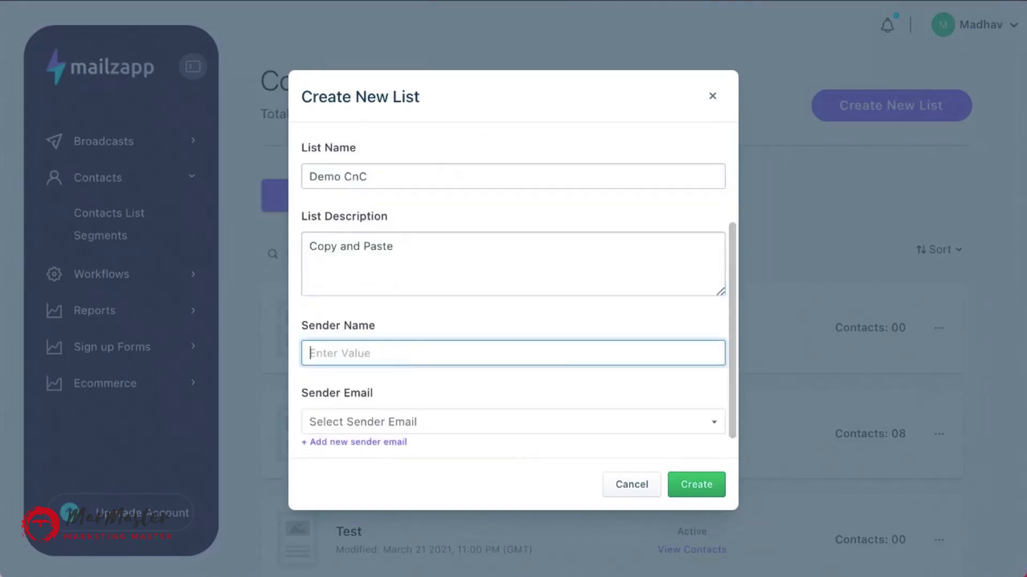
{"action": "left_click", "coordinate": [374, 422]}
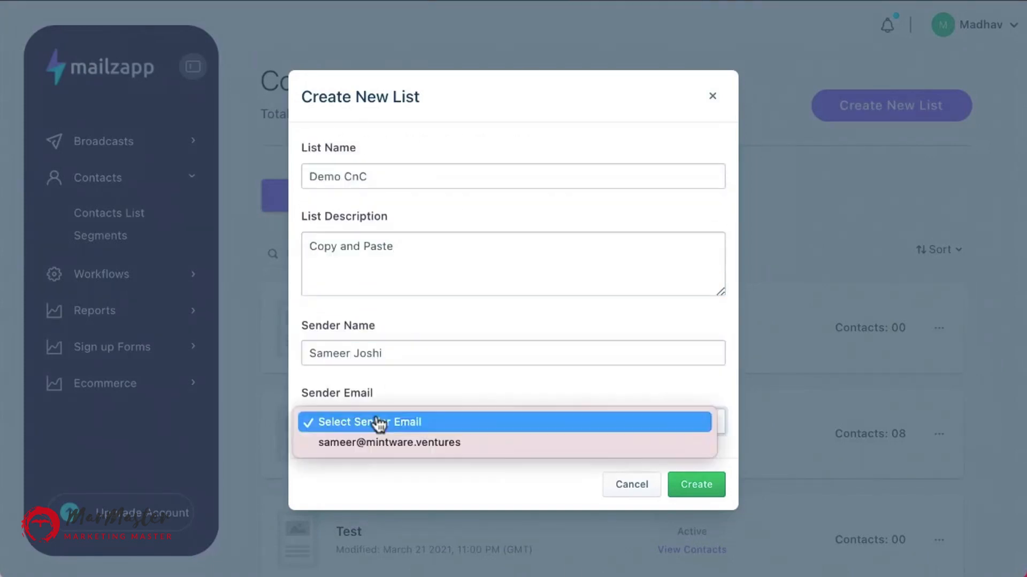
{"action": "key", "text": "Escape"}
{"action": "scroll", "coordinate": [380, 450], "scroll_direction": "down", "scroll_amount": 1}
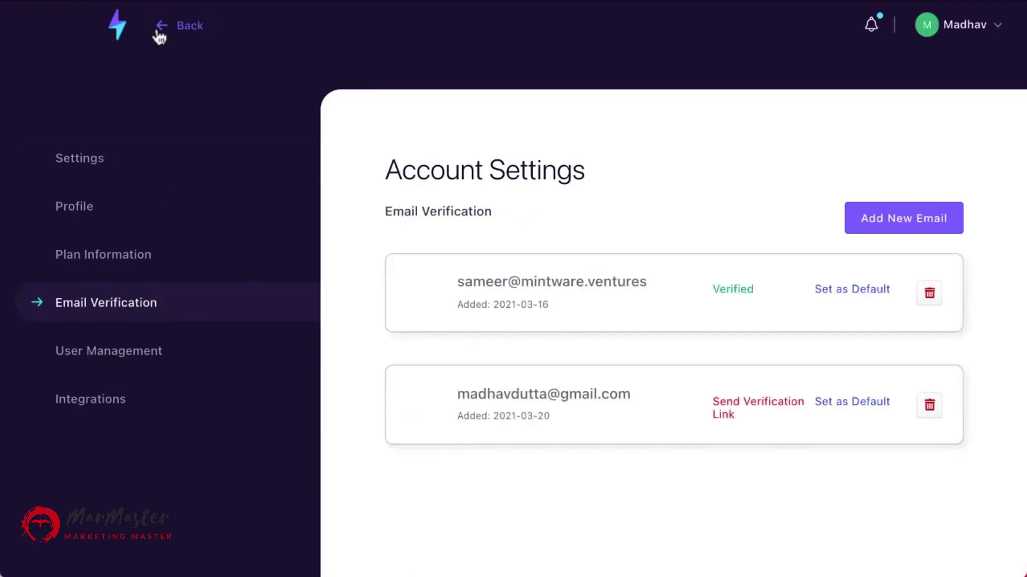
{"action": "left_click", "coordinate": [38, 1]}
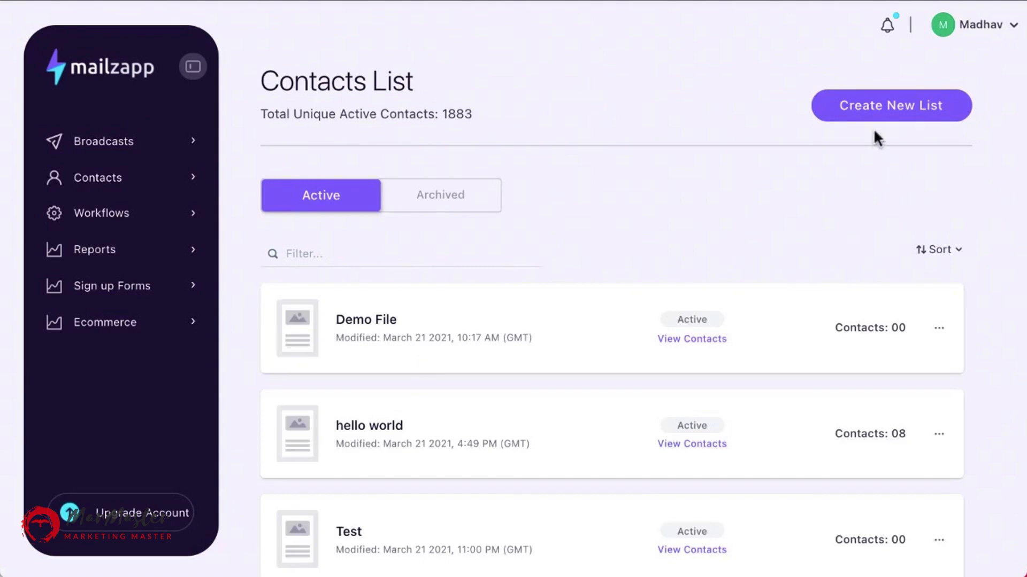
Start a new Copy & Paste contact list named Demo CnP with the description CnP.
{"action": "left_click", "coordinate": [882, 108]}
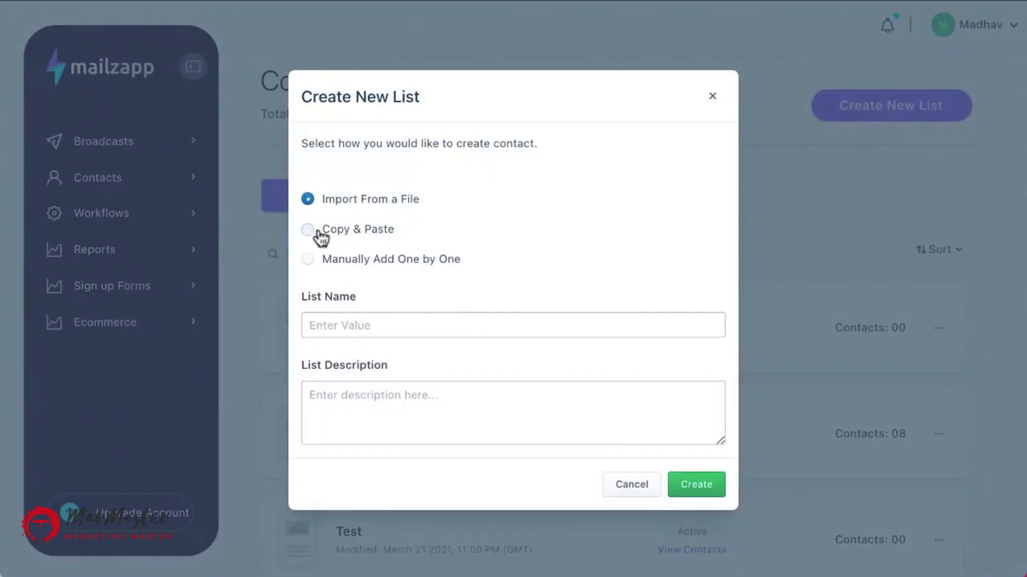
{"action": "left_click", "coordinate": [316, 231]}
{"action": "left_click", "coordinate": [319, 320]}
{"action": "left_click", "coordinate": [339, 369]}
{"action": "left_click", "coordinate": [335, 413]}
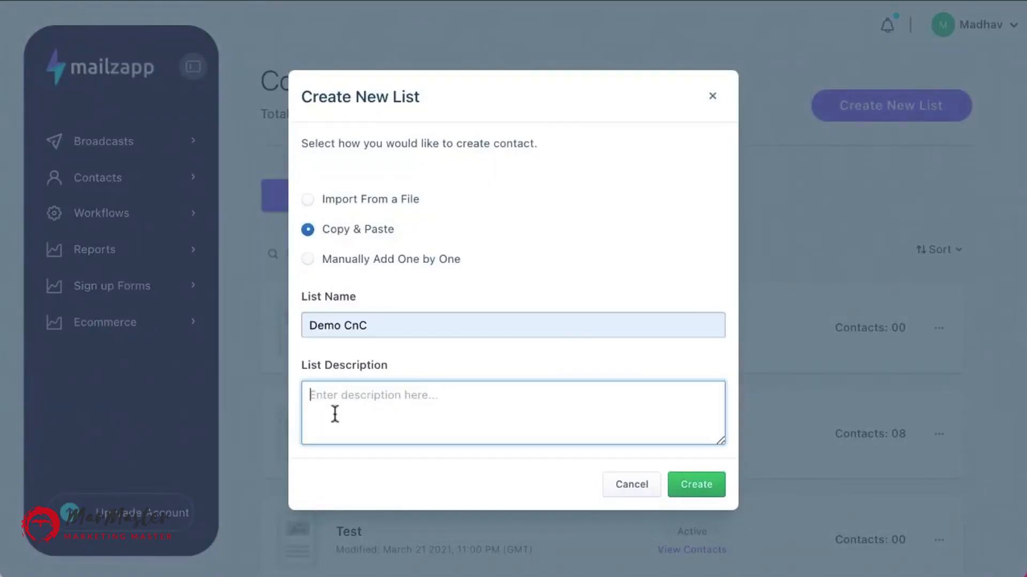
{"action": "type", "text": "CnC"}
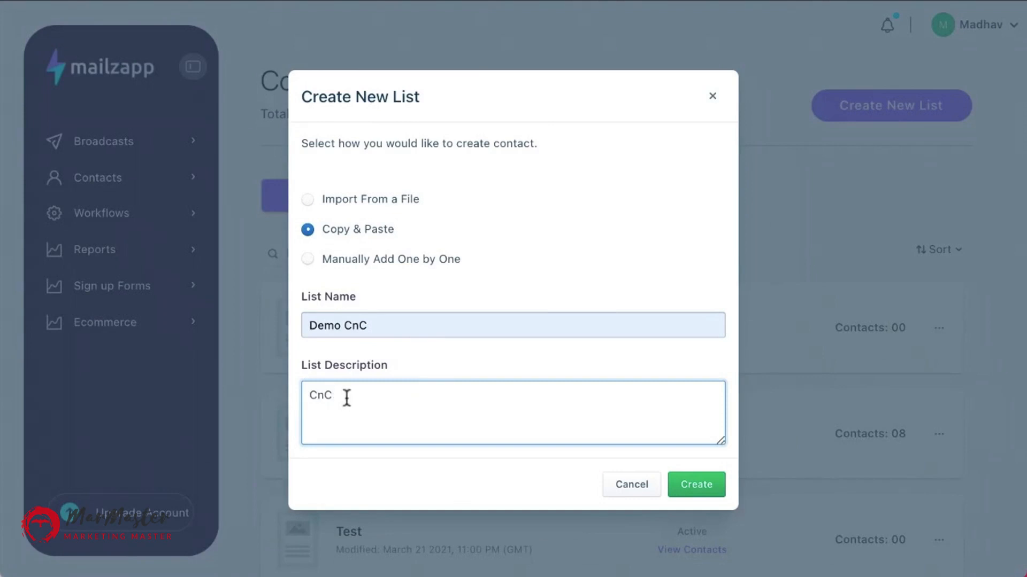
{"action": "key", "text": "BackSpace"}
{"action": "type", "text": "C"}
{"action": "key", "text": "BackSpace"}
{"action": "type", "text": "P"}
{"action": "left_click", "coordinate": [385, 315]}
{"action": "key", "text": "BackSpace"}
{"action": "type", "text": "P"}
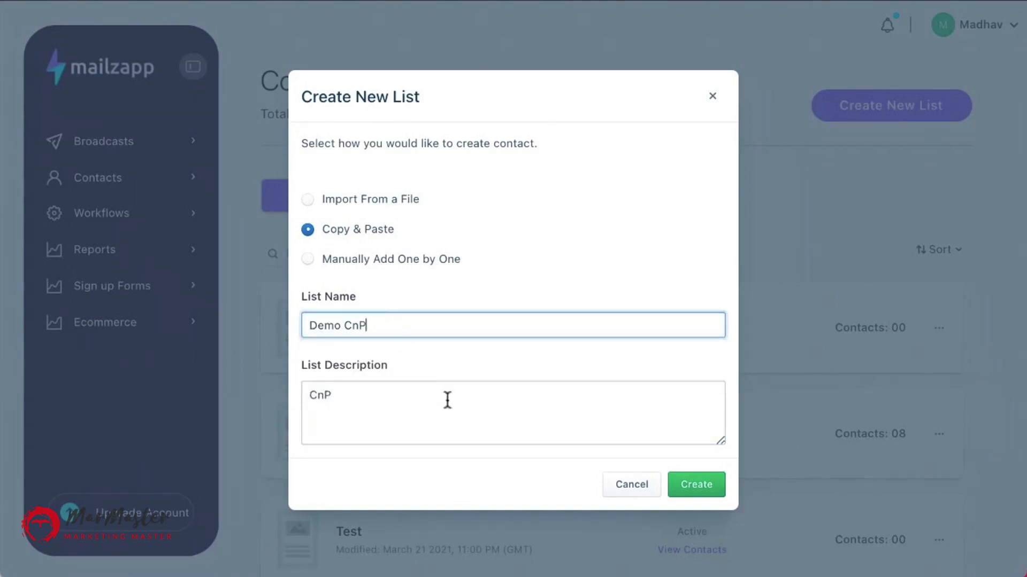
Fill in the sender's full name, choose the account's sender email address, and create the list.
{"action": "left_click", "coordinate": [448, 386]}
{"action": "scroll", "coordinate": [448, 386], "scroll_direction": "down", "scroll_amount": 3}
{"action": "left_click", "coordinate": [412, 349]}
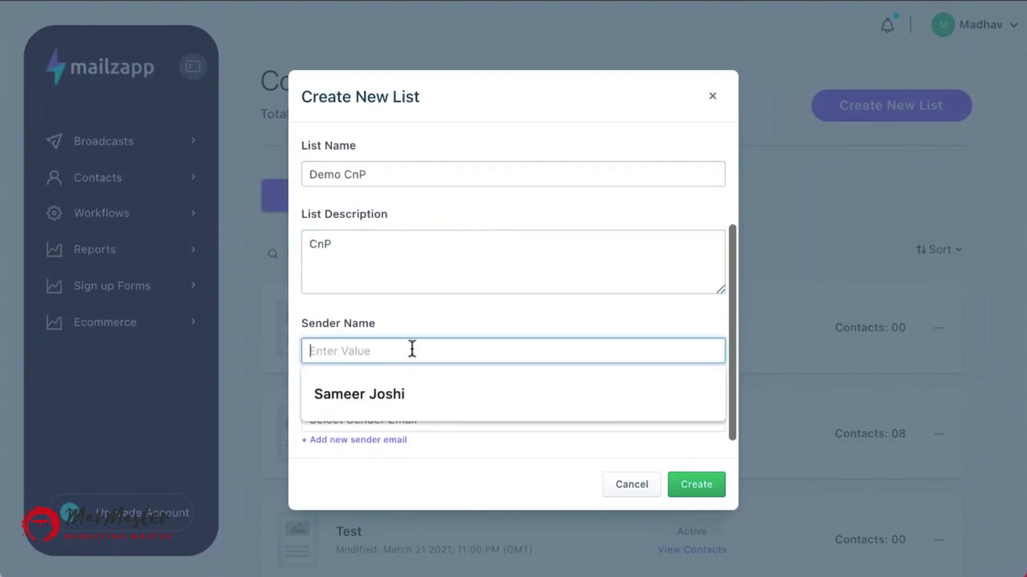
{"action": "left_click", "coordinate": [410, 394]}
{"action": "left_click", "coordinate": [405, 423]}
{"action": "left_click", "coordinate": [403, 440]}
{"action": "scroll", "coordinate": [443, 369], "scroll_direction": "down", "scroll_amount": 1}
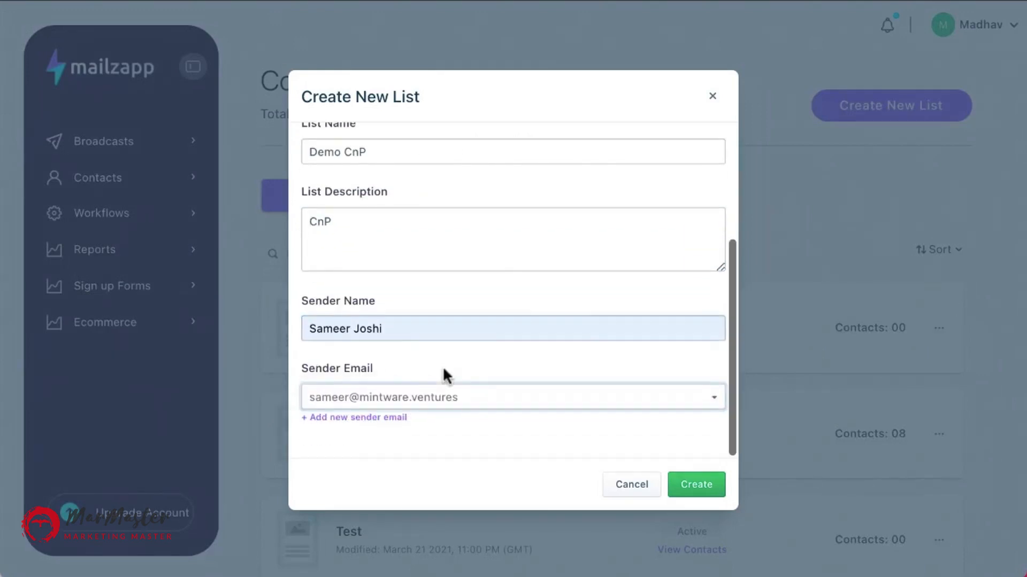
{"action": "left_click", "coordinate": [704, 492]}
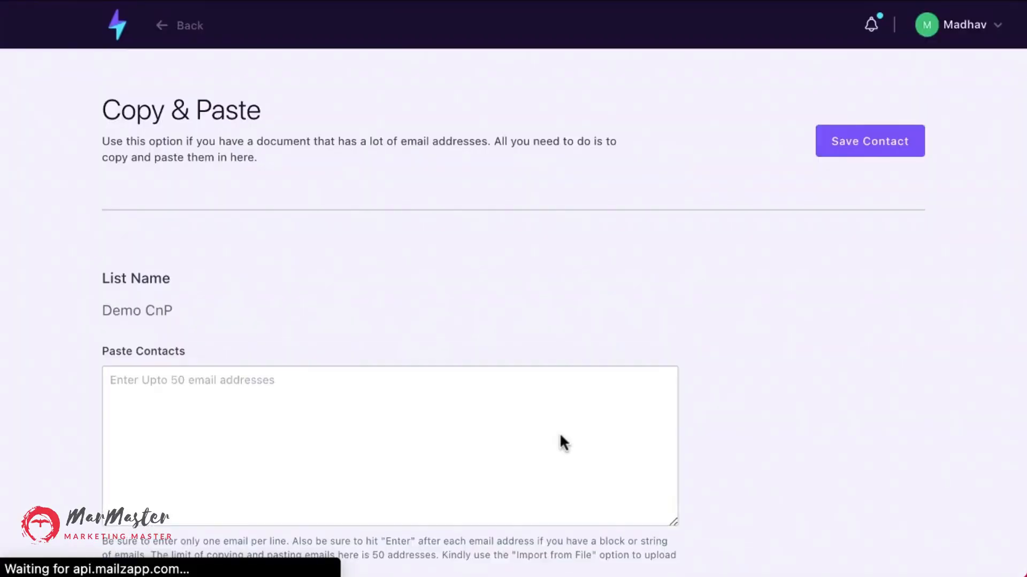
Enter a contact's email address in the paste contacts box.
{"action": "scroll", "coordinate": [560, 435], "scroll_direction": "down", "scroll_amount": 1}
{"action": "left_click", "coordinate": [146, 325]}
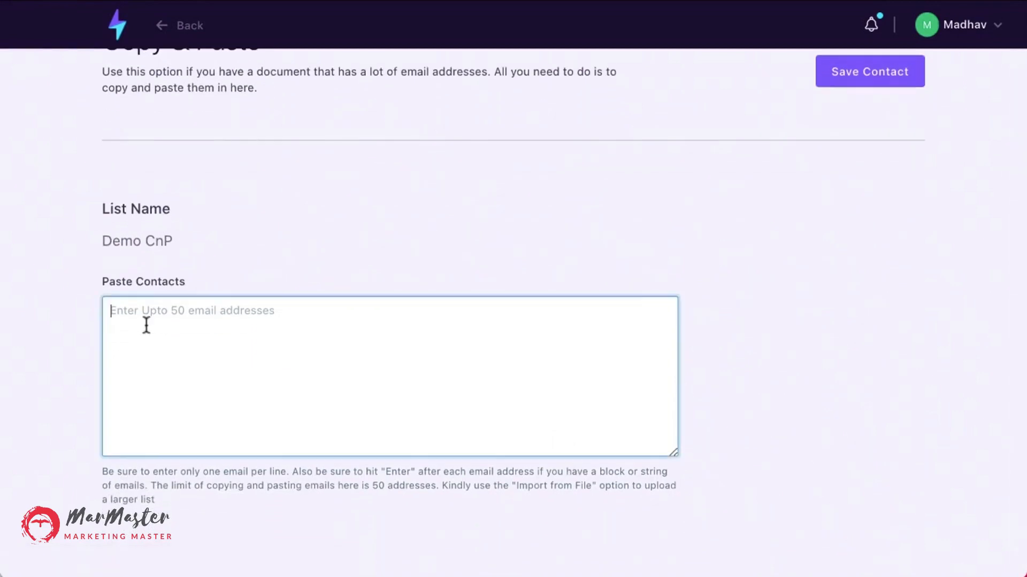
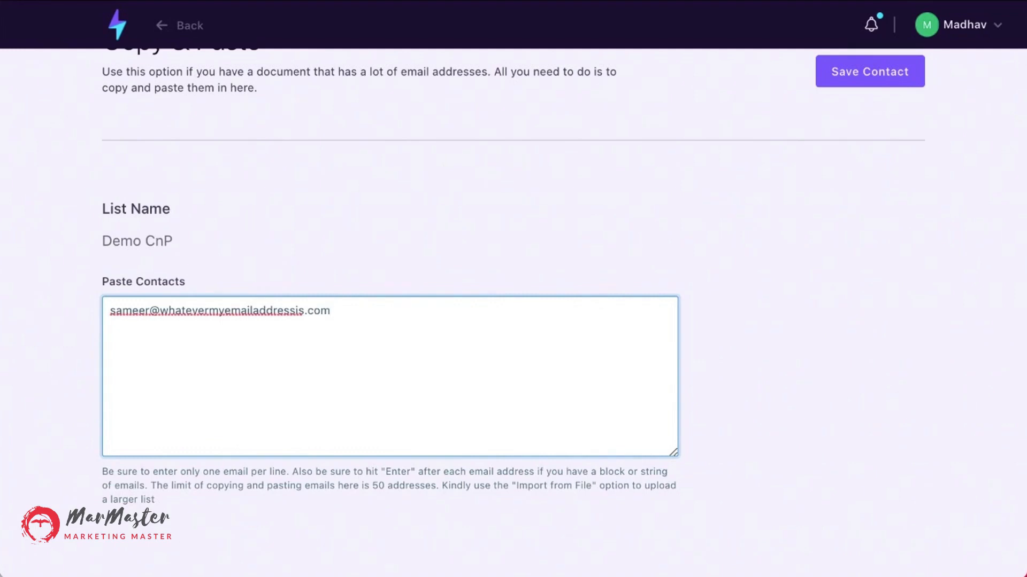
Correct the domain of the contact's email address and save the contact.
{"action": "double_click", "coordinate": [189, 311]}
{"action": "scroll", "coordinate": [189, 311], "scroll_direction": "up", "scroll_amount": 2}
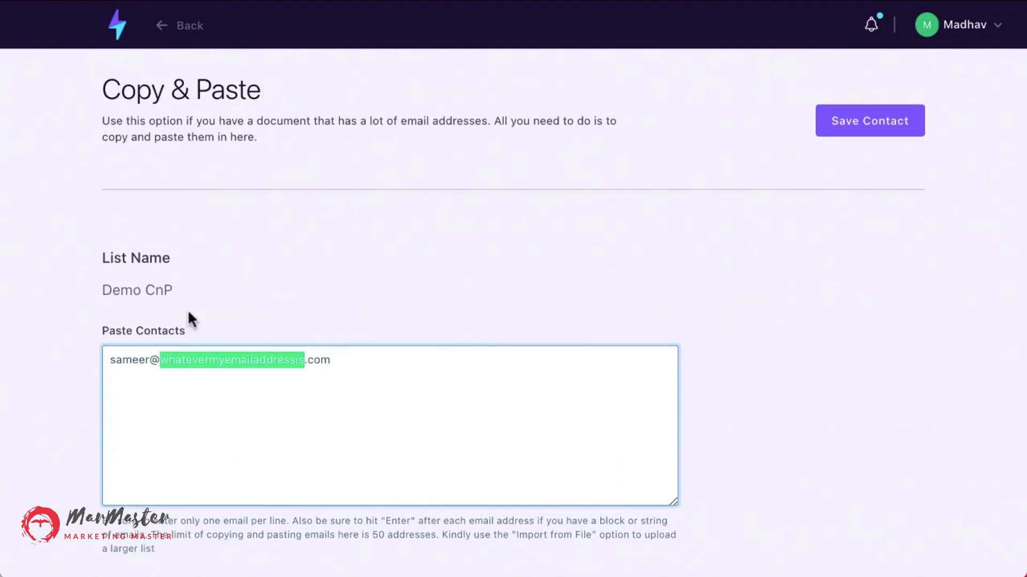
{"action": "type", "text": "mintaware"}
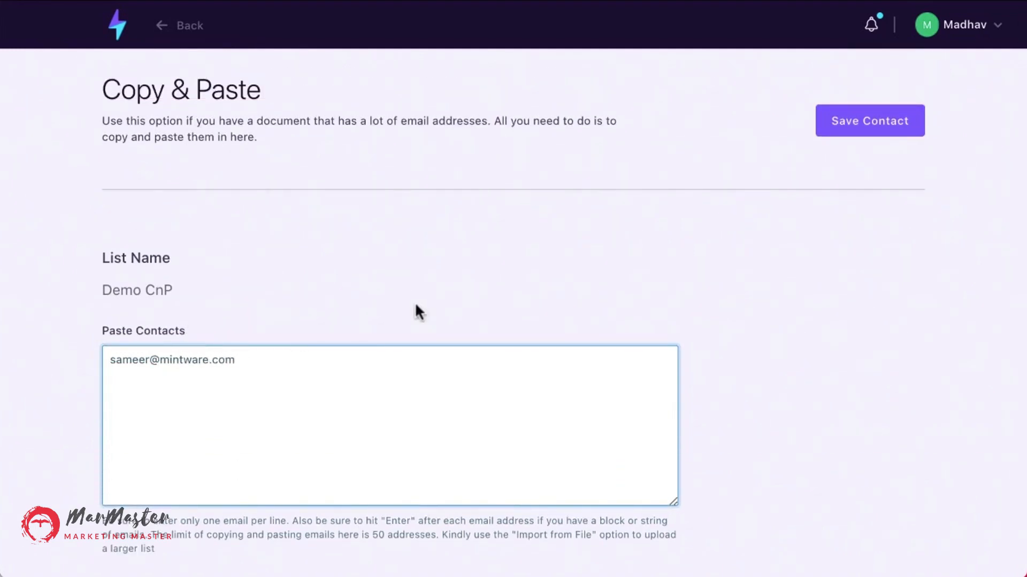
{"action": "double_click", "coordinate": [232, 362]}
{"action": "type", "text": "ventures"}
{"action": "left_click", "coordinate": [887, 121]}
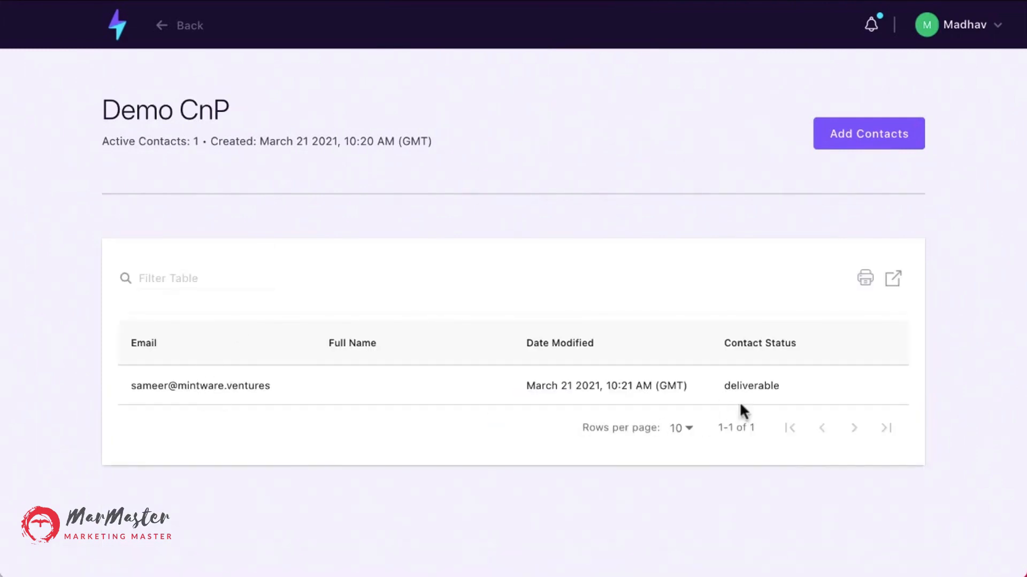
Leave the Demo CnP list and open the Segments page through the dashboard.
{"action": "left_click_drag", "start_coordinate": [736, 385], "coordinate": [780, 387]}
{"action": "left_click", "coordinate": [622, 425]}
{"action": "left_click", "coordinate": [119, 24]}
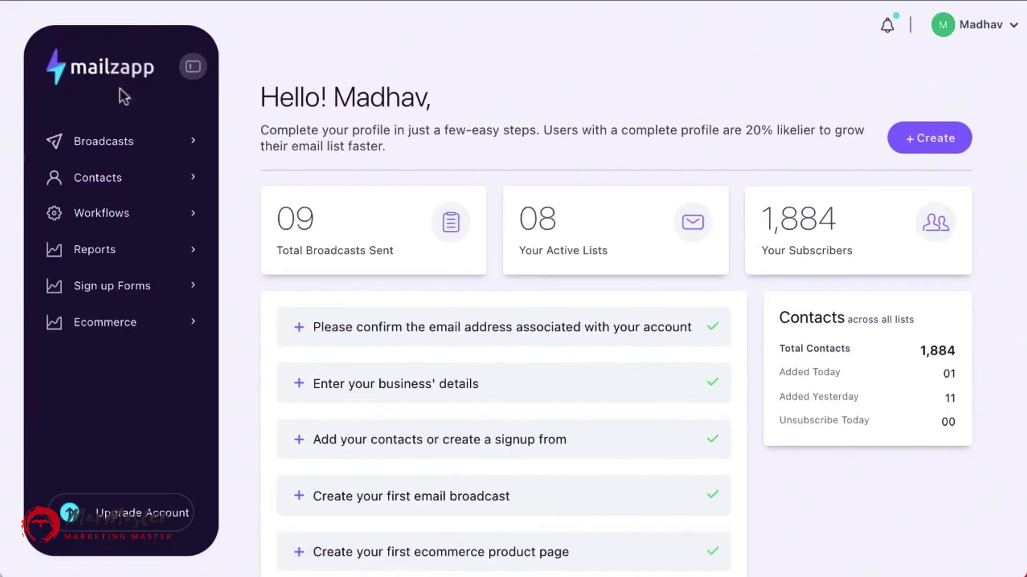
{"action": "left_click", "coordinate": [99, 187]}
{"action": "left_click", "coordinate": [105, 235]}
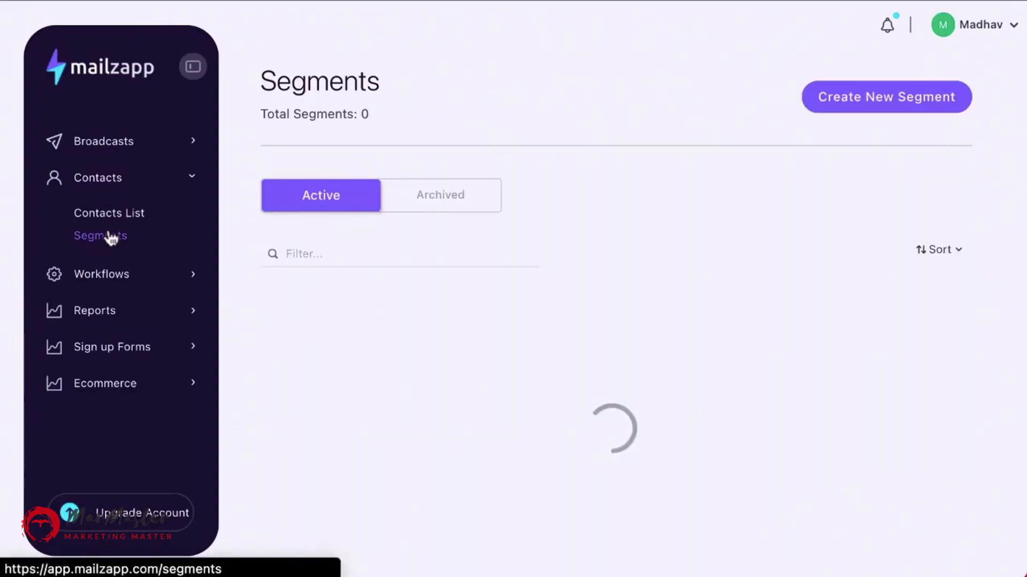
Create a new segment based on the Demo CnP contact list.
{"action": "left_click", "coordinate": [871, 103]}
{"action": "left_click", "coordinate": [418, 174]}
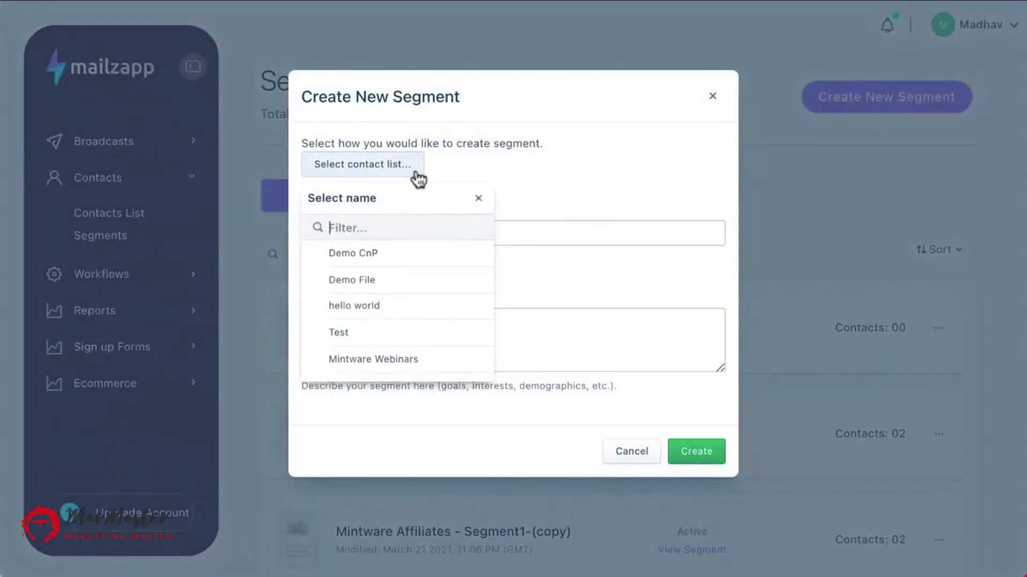
{"action": "left_click", "coordinate": [402, 265]}
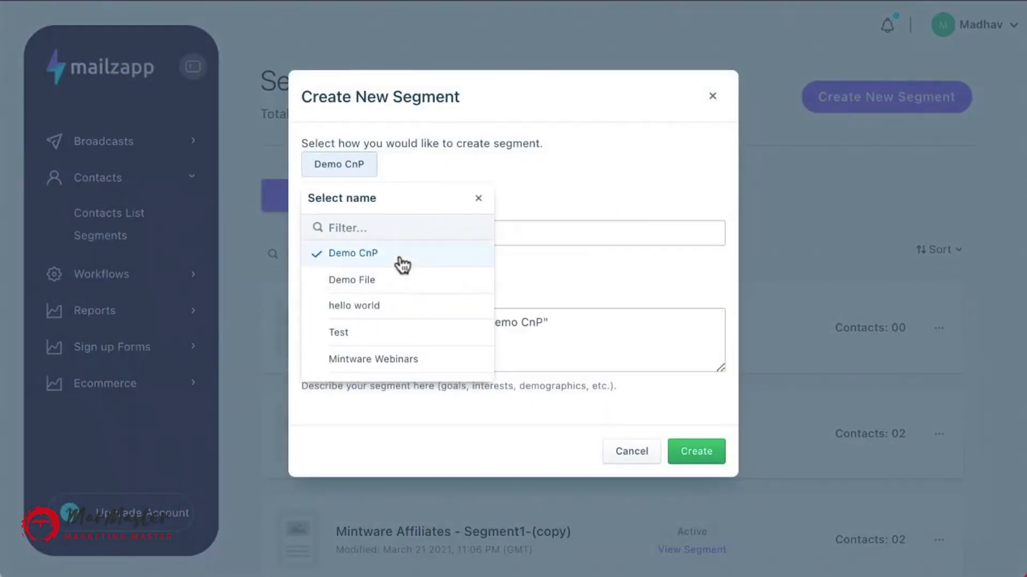
{"action": "left_click", "coordinate": [548, 282]}
{"action": "scroll", "coordinate": [477, 344], "scroll_direction": "down", "scroll_amount": 2}
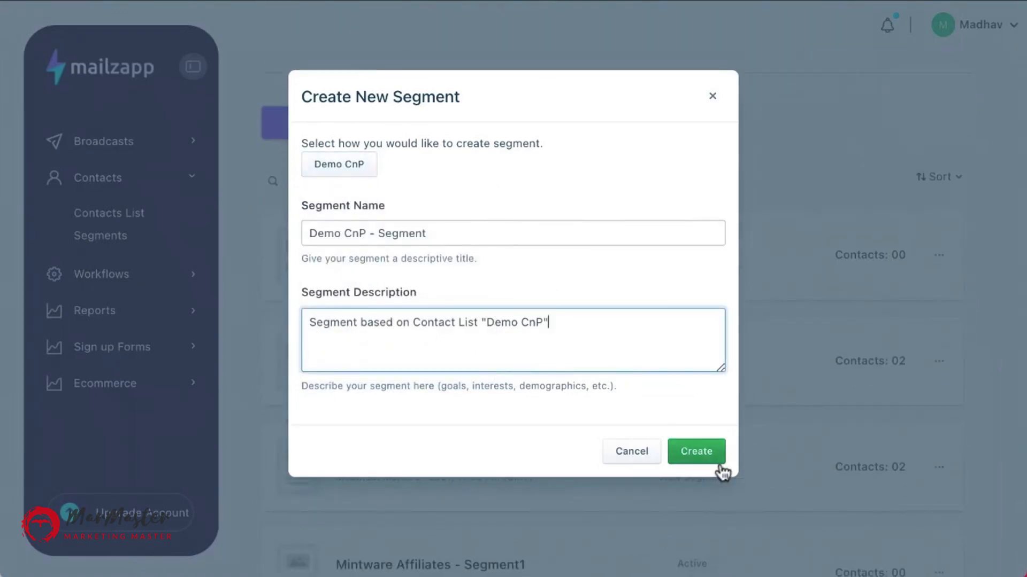
{"action": "left_click", "coordinate": [682, 452]}
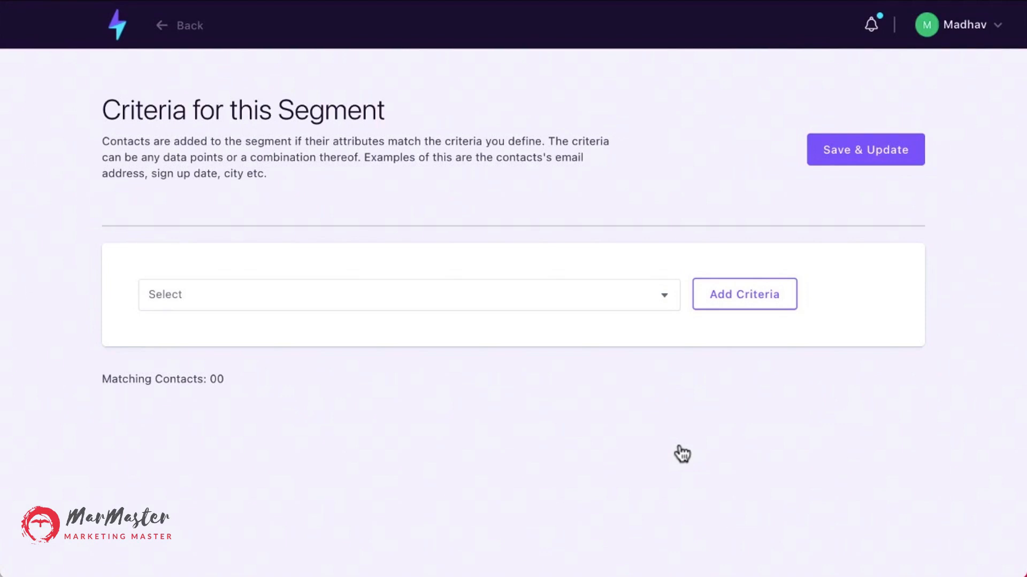
Add a Job title criterion with a contains Chief condition and one more blank condition.
{"action": "left_click", "coordinate": [675, 295]}
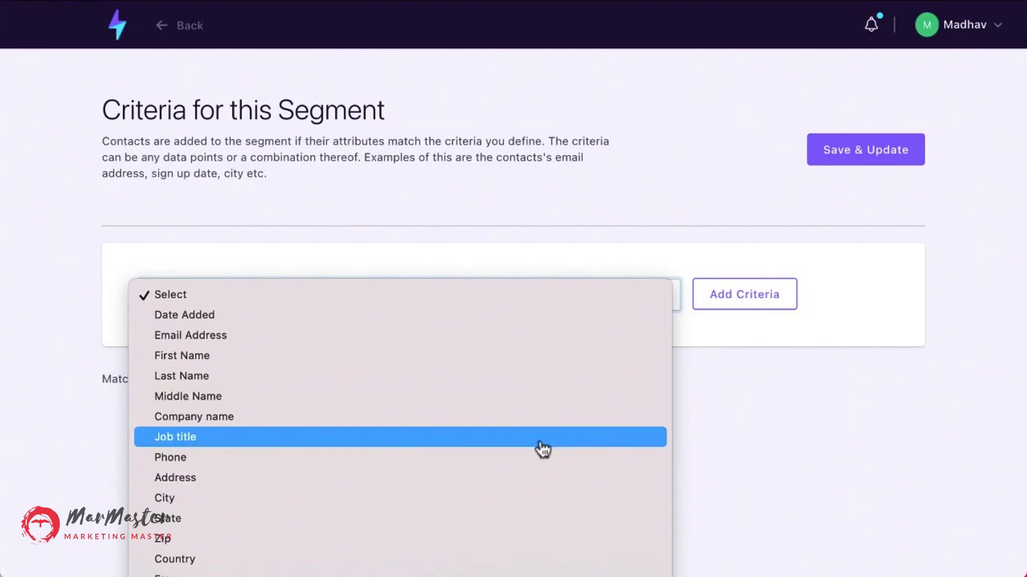
{"action": "left_click", "coordinate": [425, 447]}
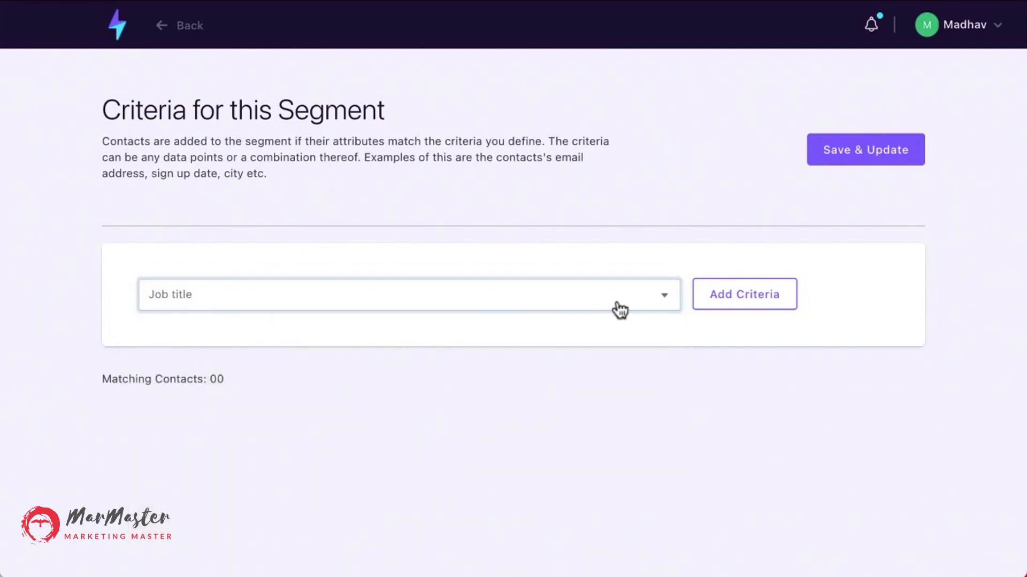
{"action": "left_click", "coordinate": [754, 303]}
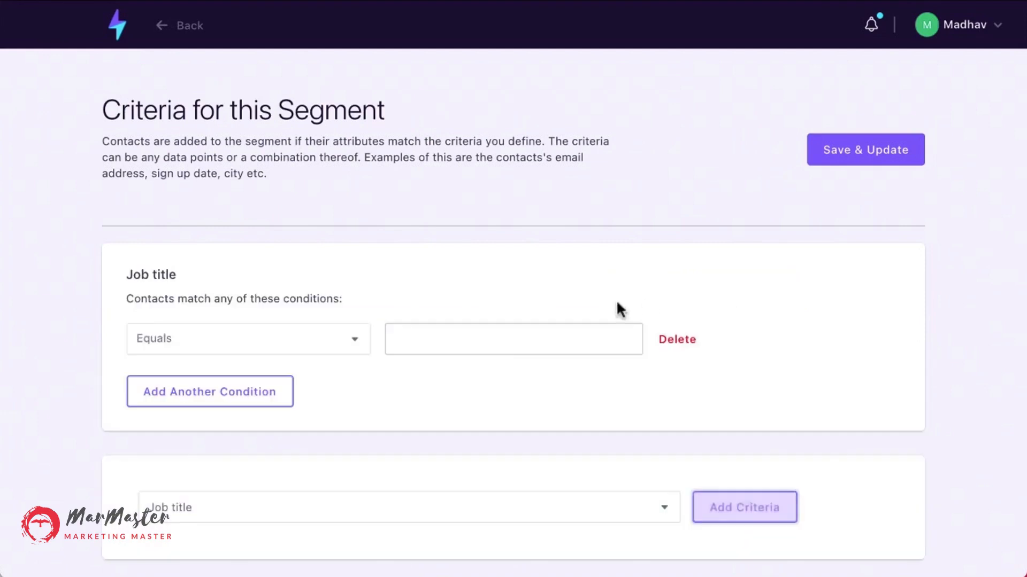
{"action": "left_click", "coordinate": [352, 348]}
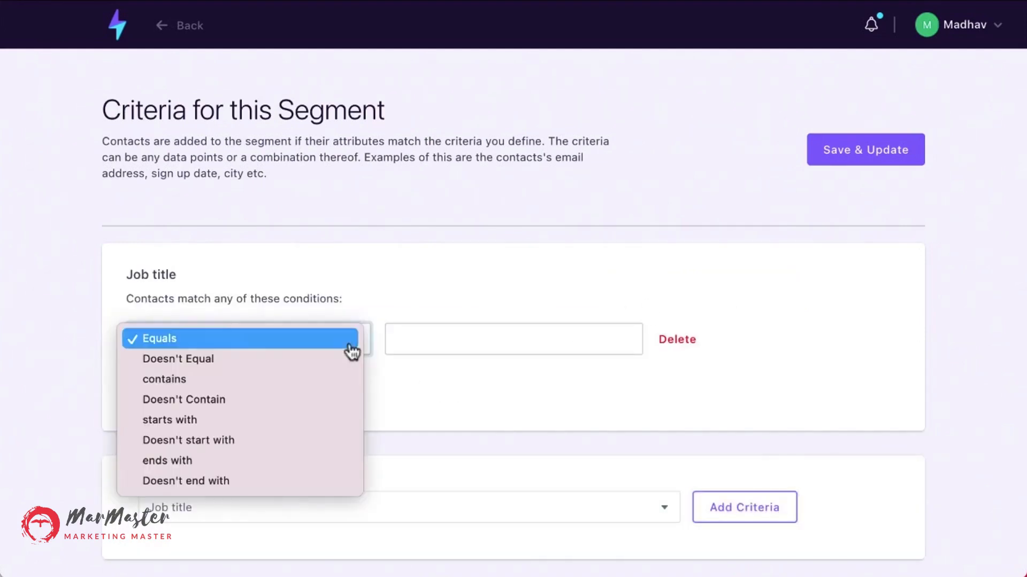
{"action": "left_click", "coordinate": [341, 380]}
{"action": "left_click", "coordinate": [463, 340]}
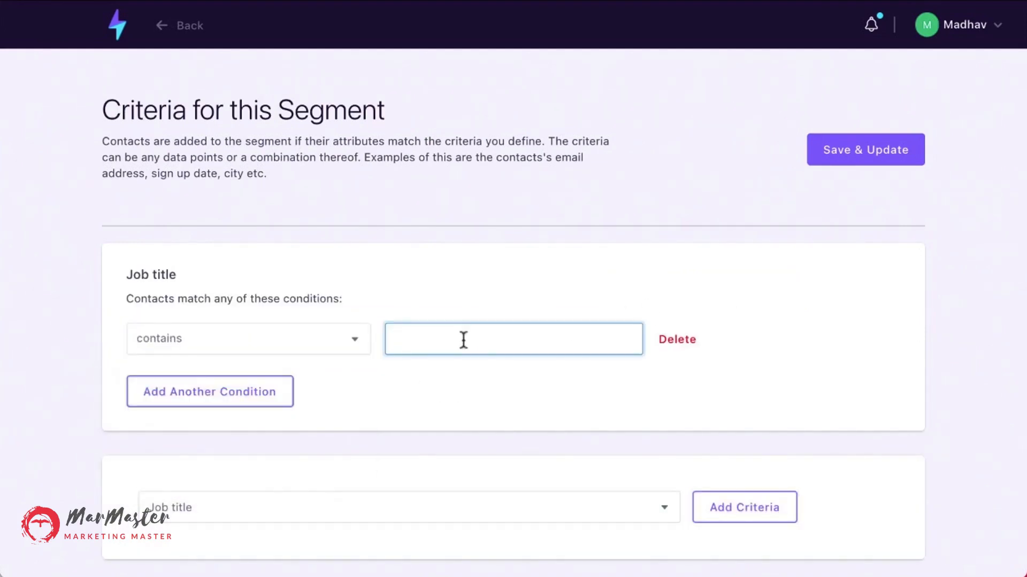
{"action": "type", "text": "chie"}
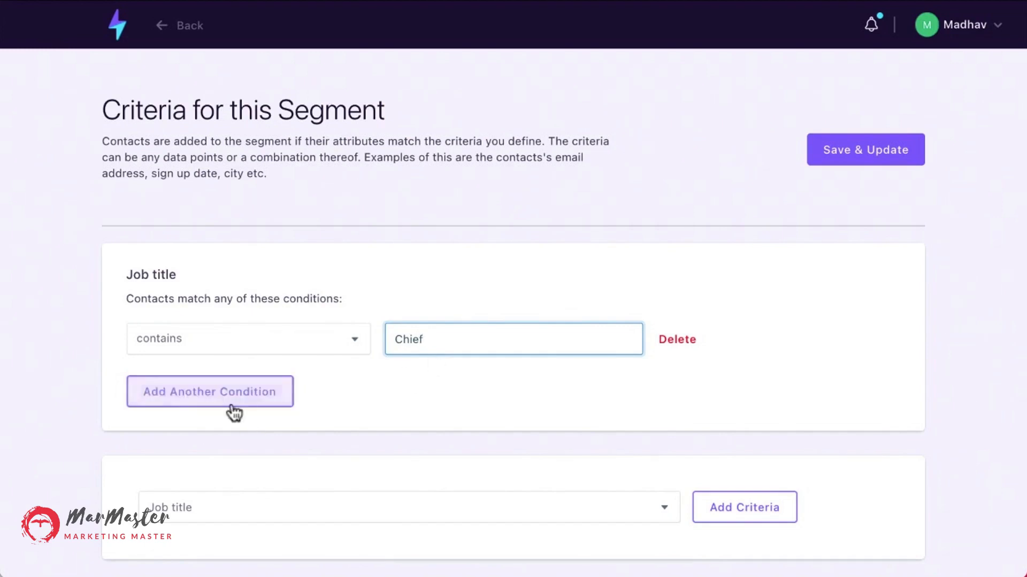
{"action": "scroll", "coordinate": [233, 412], "scroll_direction": "down", "scroll_amount": 1}
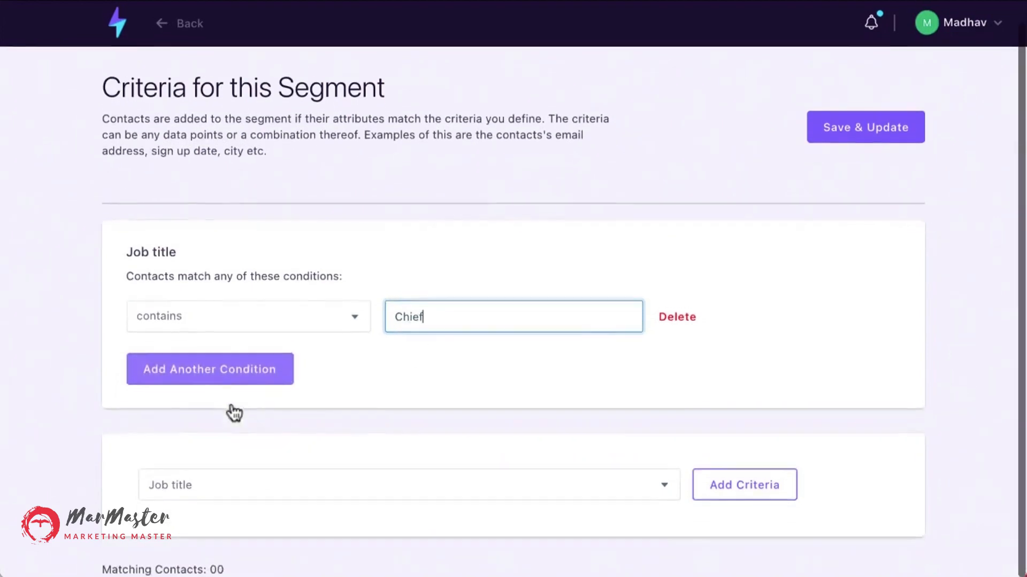
{"action": "left_click", "coordinate": [251, 371]}
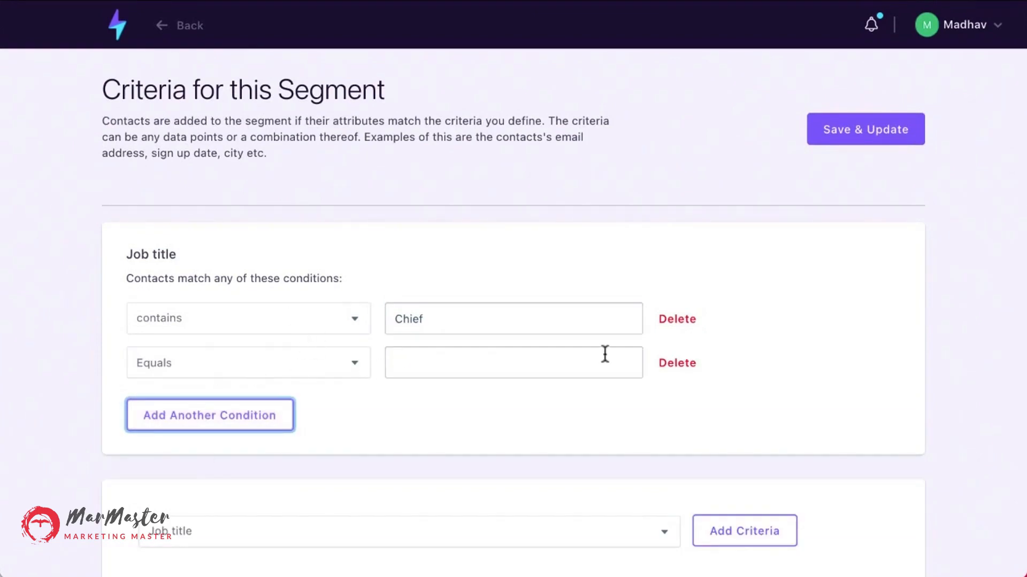
{"action": "scroll", "coordinate": [438, 449], "scroll_direction": "down", "scroll_amount": 2}
{"action": "left_click", "coordinate": [665, 490]}
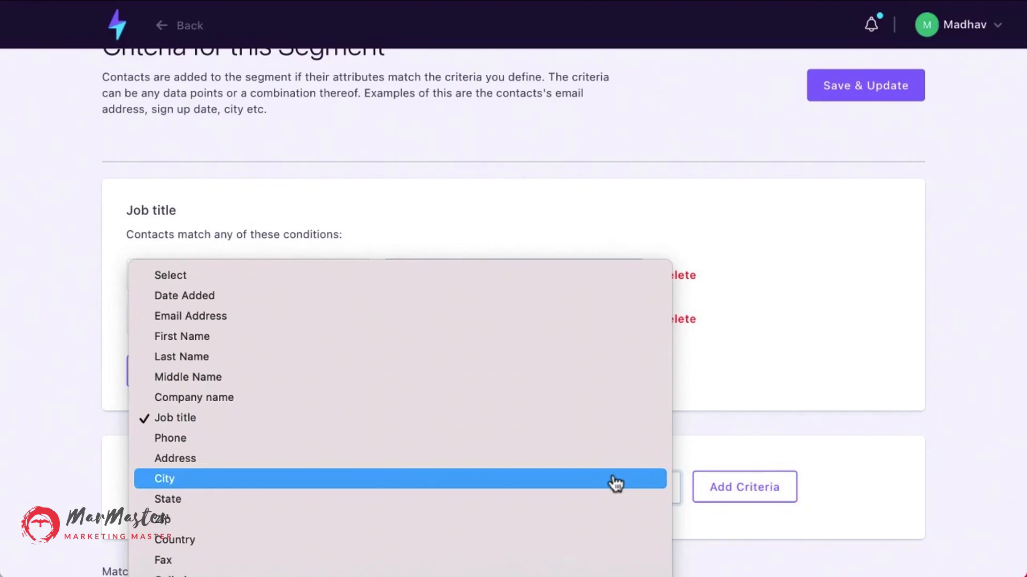
{"action": "left_click", "coordinate": [922, 287]}
{"action": "scroll", "coordinate": [280, 337], "scroll_direction": "up", "scroll_amount": 2}
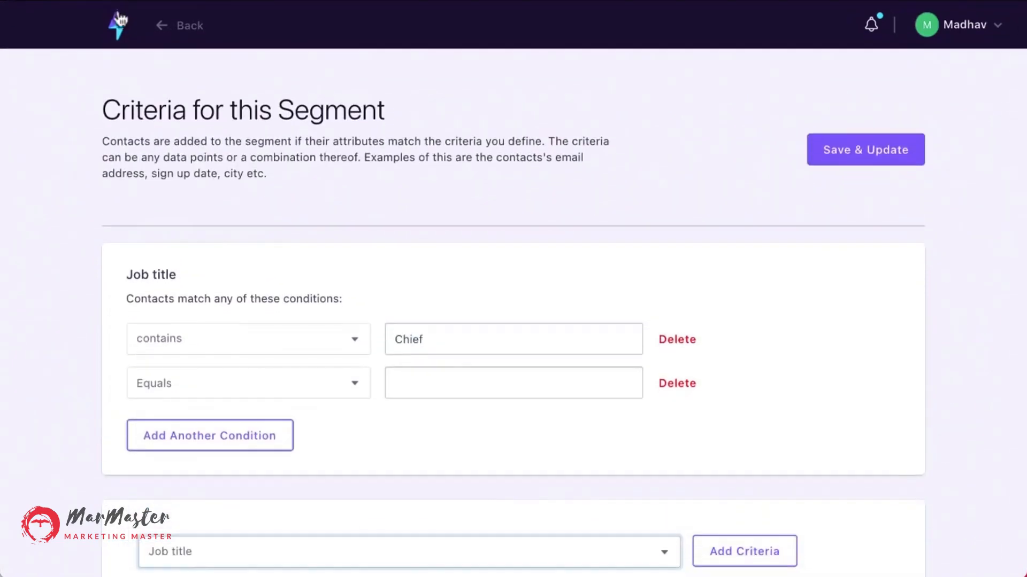
Create a new workflow automation titled Demo Automation using the My First List contact list.
{"action": "left_click", "coordinate": [120, 35]}
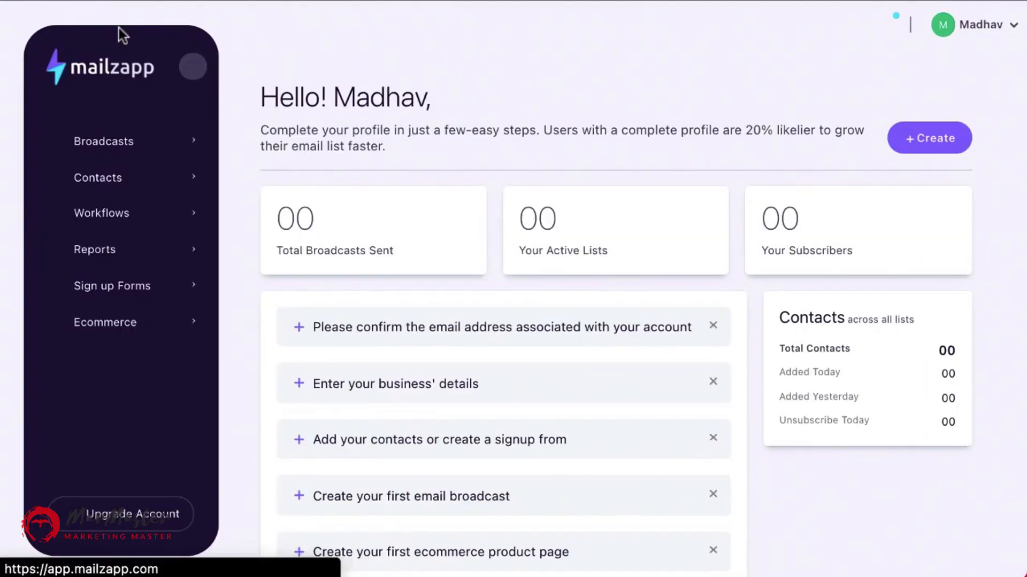
{"action": "left_click", "coordinate": [130, 225]}
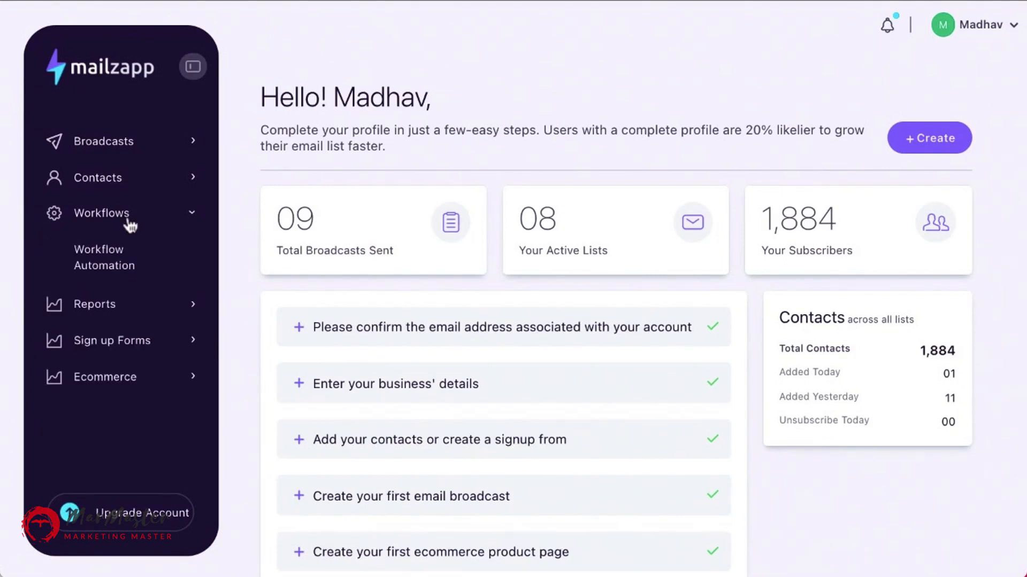
{"action": "left_click", "coordinate": [116, 258]}
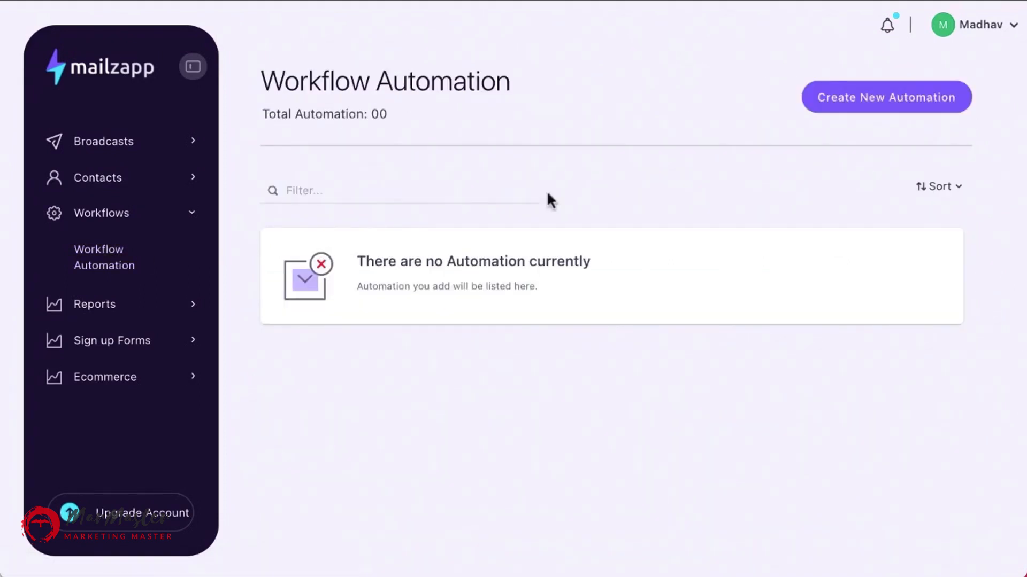
{"action": "left_click", "coordinate": [893, 97]}
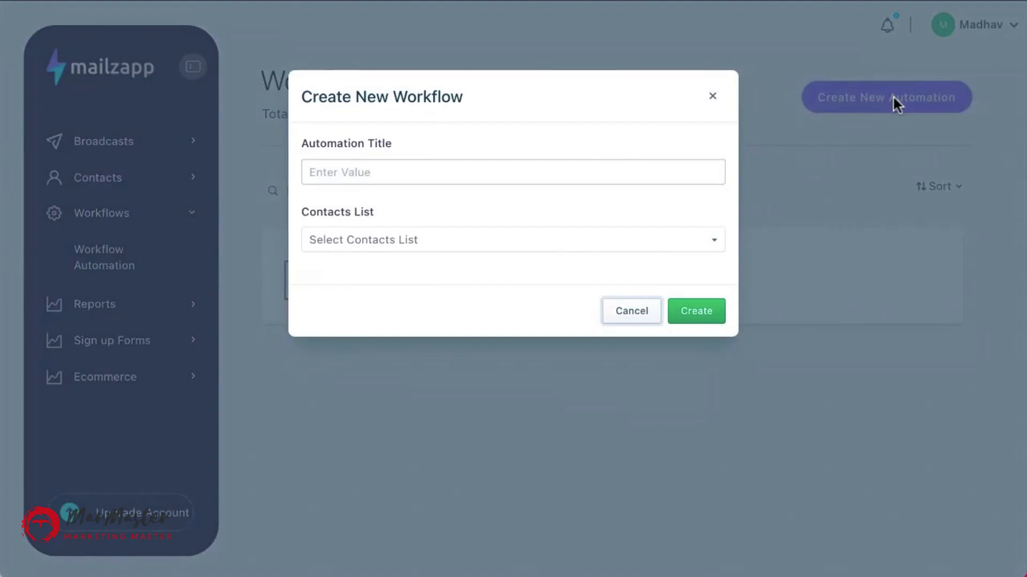
{"action": "left_click", "coordinate": [399, 171]}
{"action": "type", "text": "De"}
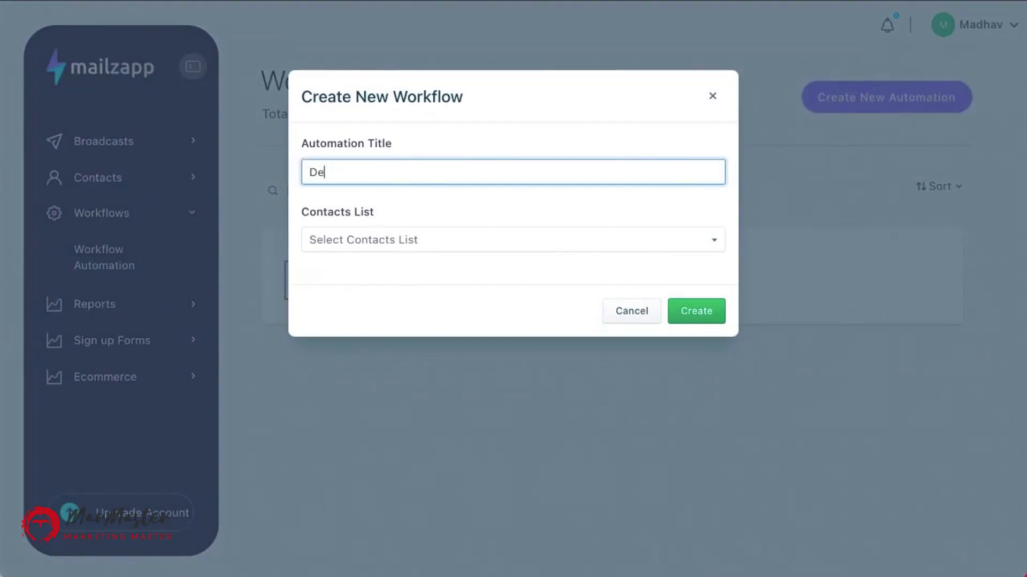
{"action": "type", "text": "mo Automation"}
{"action": "double_click", "coordinate": [425, 99]}
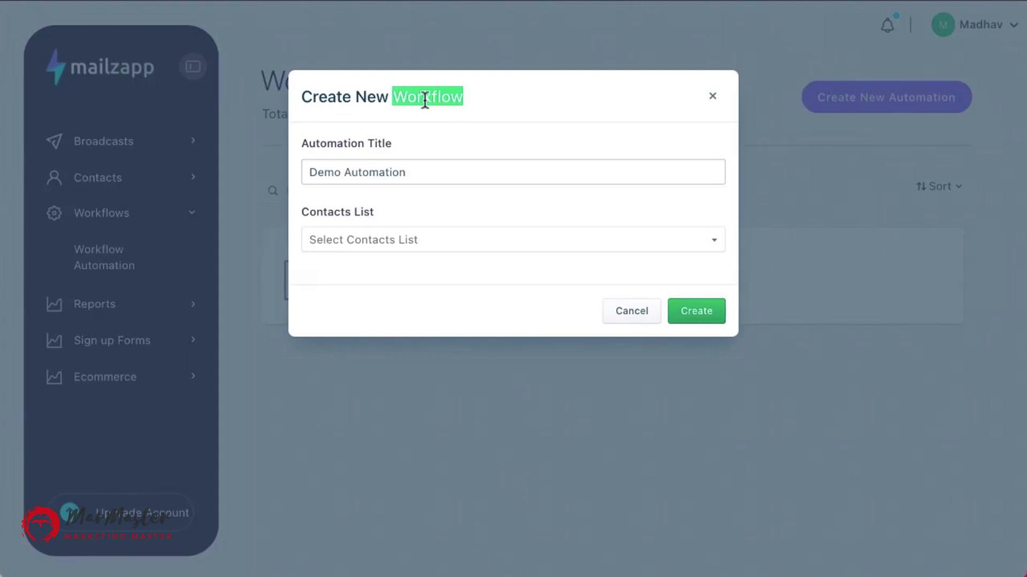
{"action": "left_click", "coordinate": [416, 242]}
{"action": "left_click", "coordinate": [411, 259]}
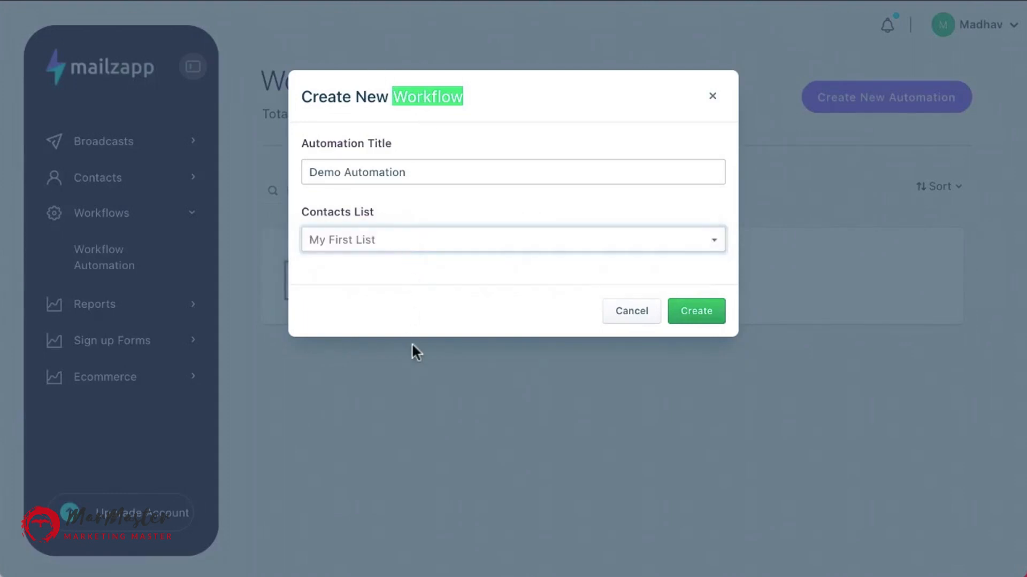
{"action": "left_click", "coordinate": [703, 306]}
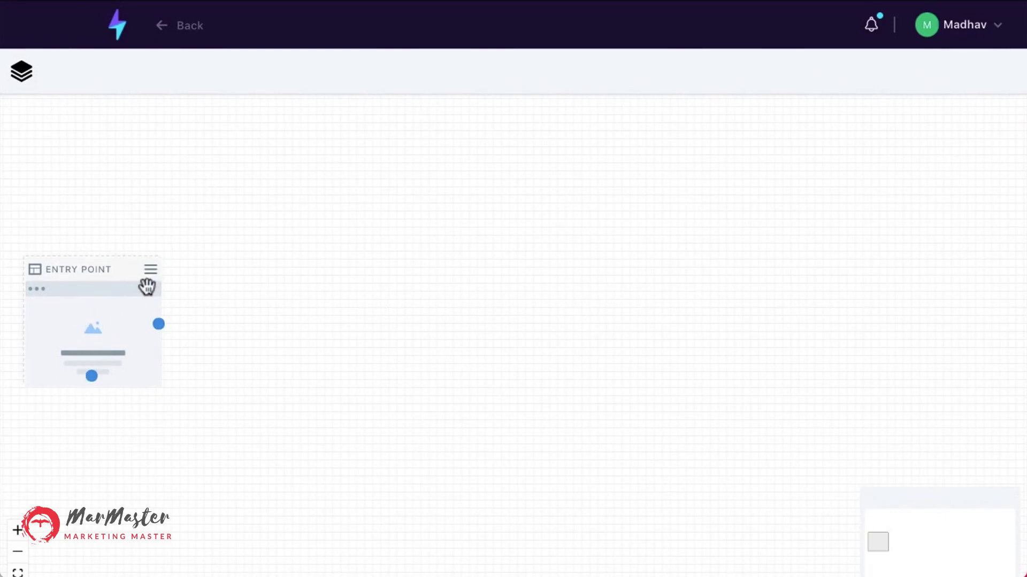
Add a custom page node to the workflow canvas and place it after the entry point.
{"action": "left_click", "coordinate": [21, 71]}
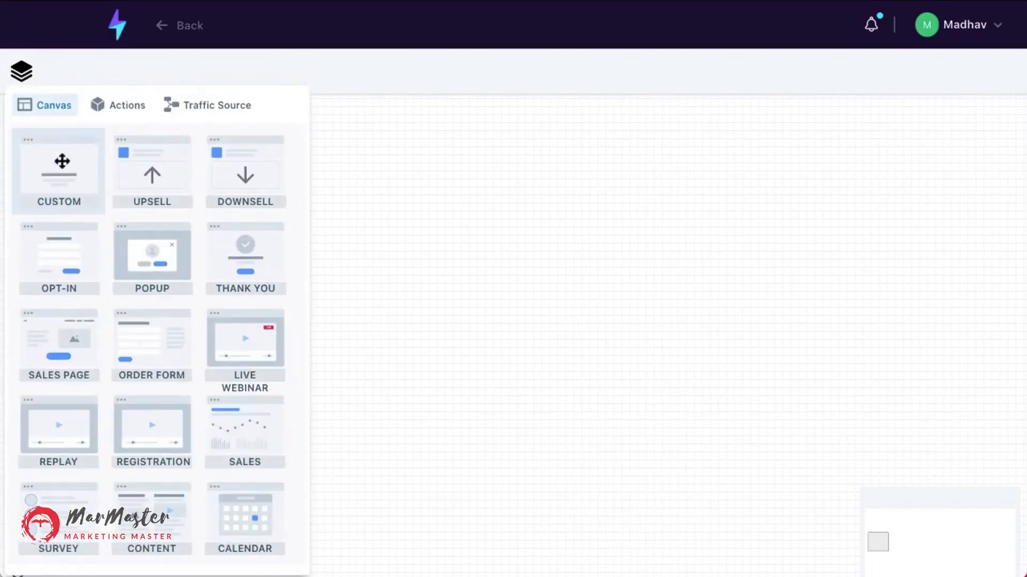
{"action": "left_click_drag", "start_coordinate": [62, 161], "coordinate": [431, 399]}
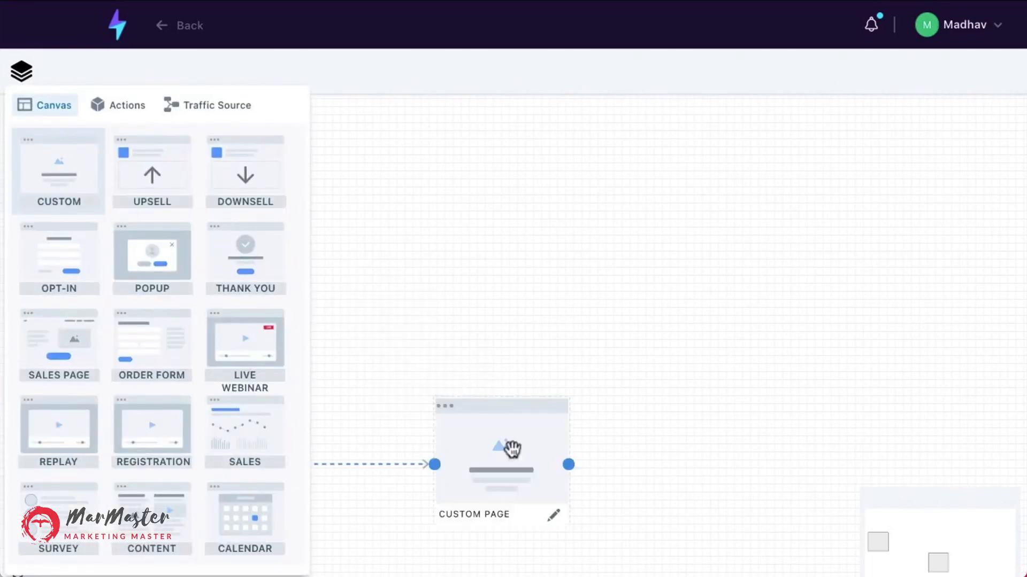
{"action": "left_click", "coordinate": [452, 271]}
{"action": "left_click_drag", "start_coordinate": [495, 435], "coordinate": [403, 327]}
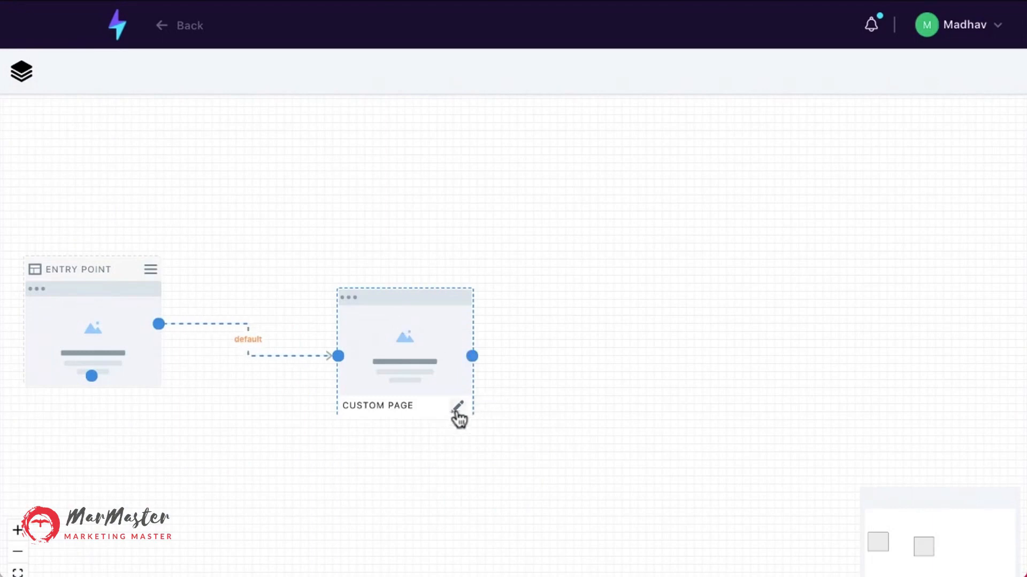
Add a second custom page node and connect the first custom page to it.
{"action": "left_click", "coordinate": [21, 72]}
{"action": "left_click_drag", "start_coordinate": [50, 141], "coordinate": [642, 299]}
{"action": "left_click_drag", "start_coordinate": [467, 356], "coordinate": [615, 355]}
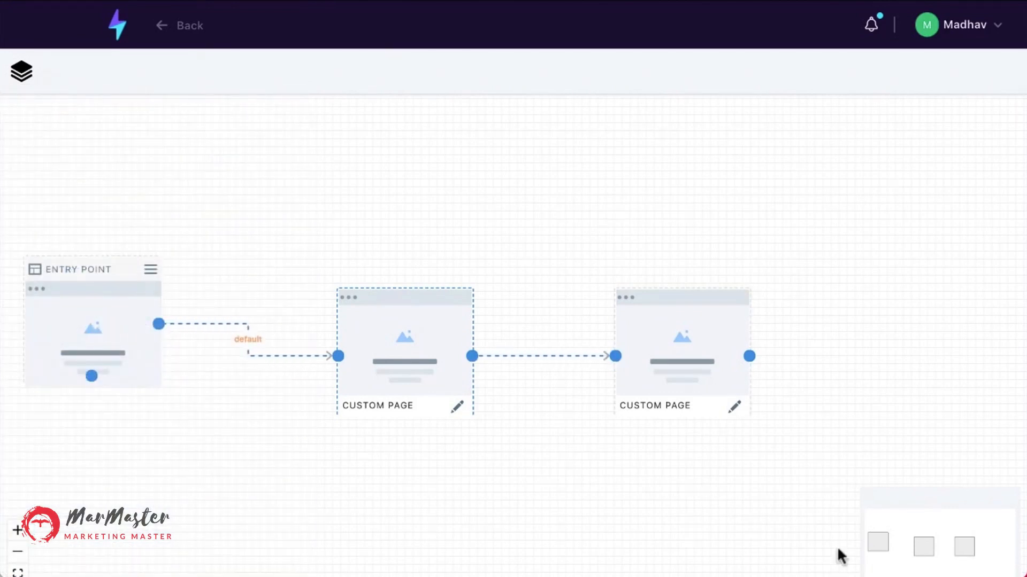
{"action": "scroll", "coordinate": [849, 514], "scroll_direction": "down", "scroll_amount": 1}
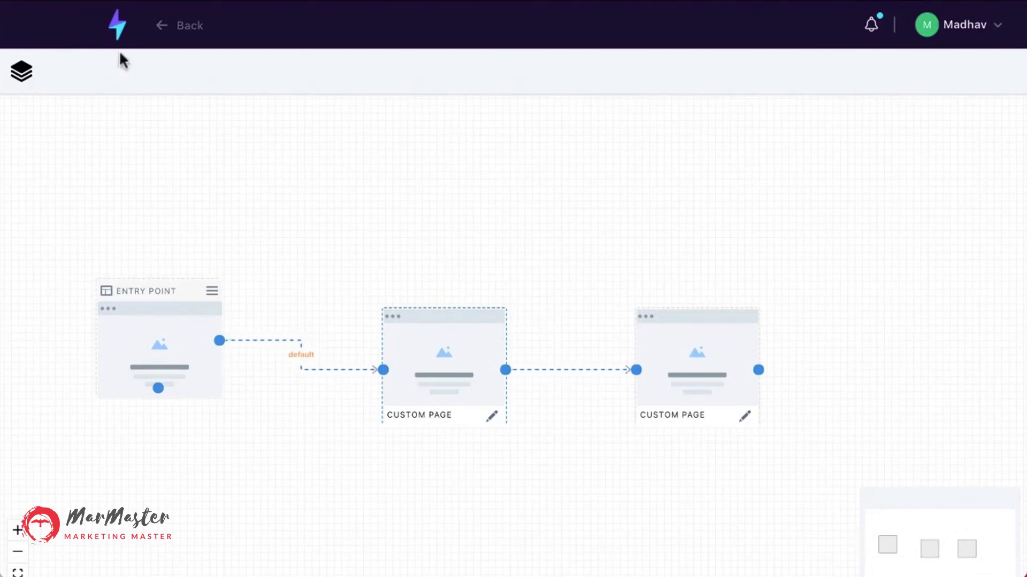
{"action": "left_click", "coordinate": [27, 75]}
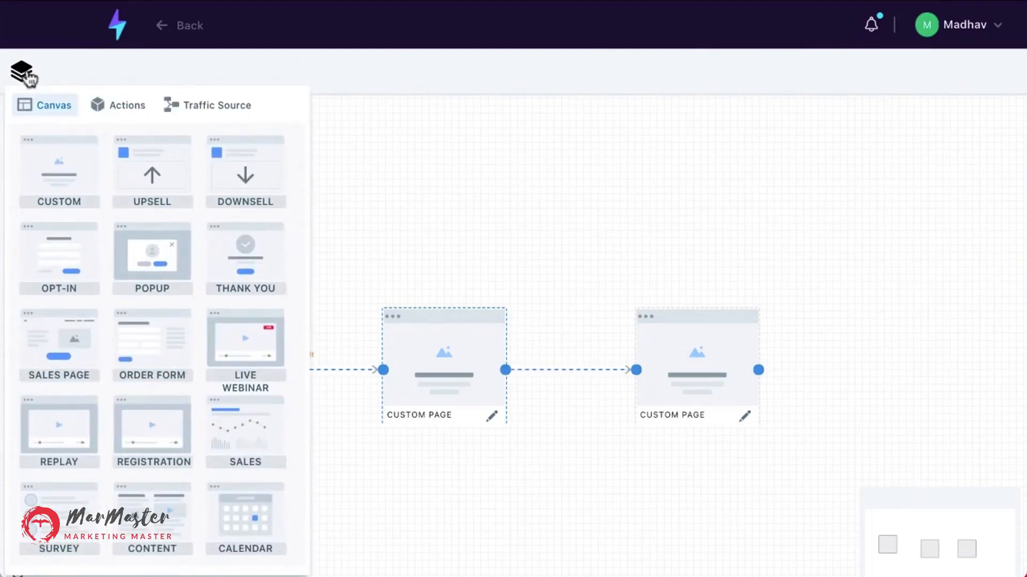
{"action": "left_click", "coordinate": [27, 76]}
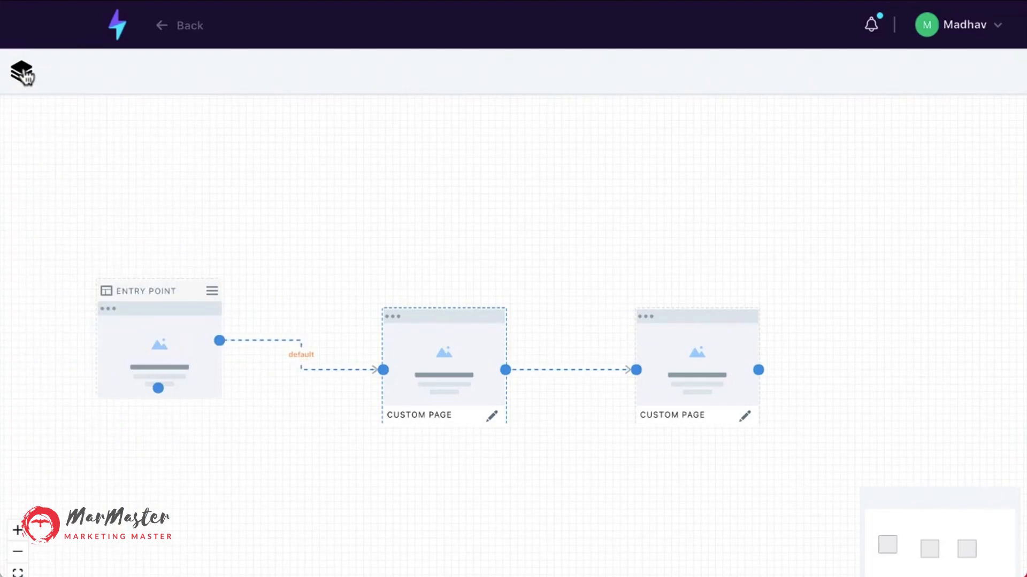
Open the broadcast reports and view the stats for the First Email to JVs broadcast.
{"action": "left_click", "coordinate": [118, 27]}
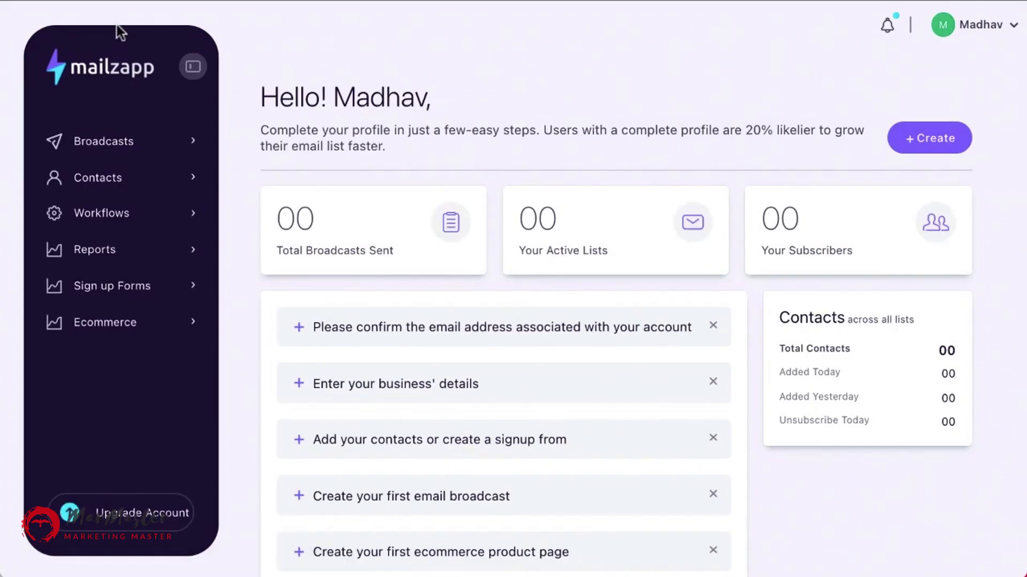
{"action": "left_click", "coordinate": [104, 261]}
{"action": "left_click", "coordinate": [126, 289]}
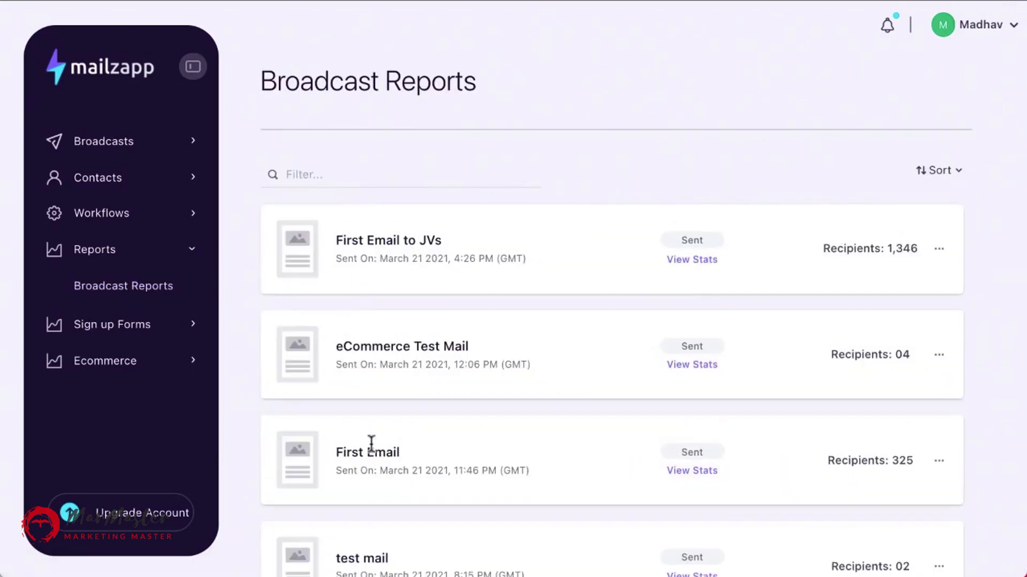
{"action": "scroll", "coordinate": [371, 443], "scroll_direction": "down", "scroll_amount": 1}
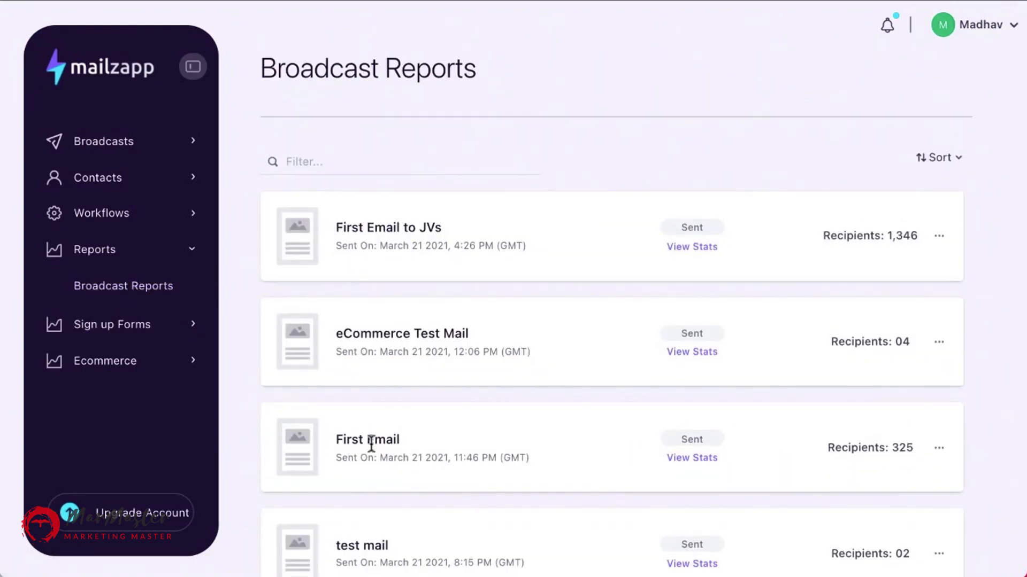
{"action": "scroll", "coordinate": [371, 444], "scroll_direction": "down", "scroll_amount": 2}
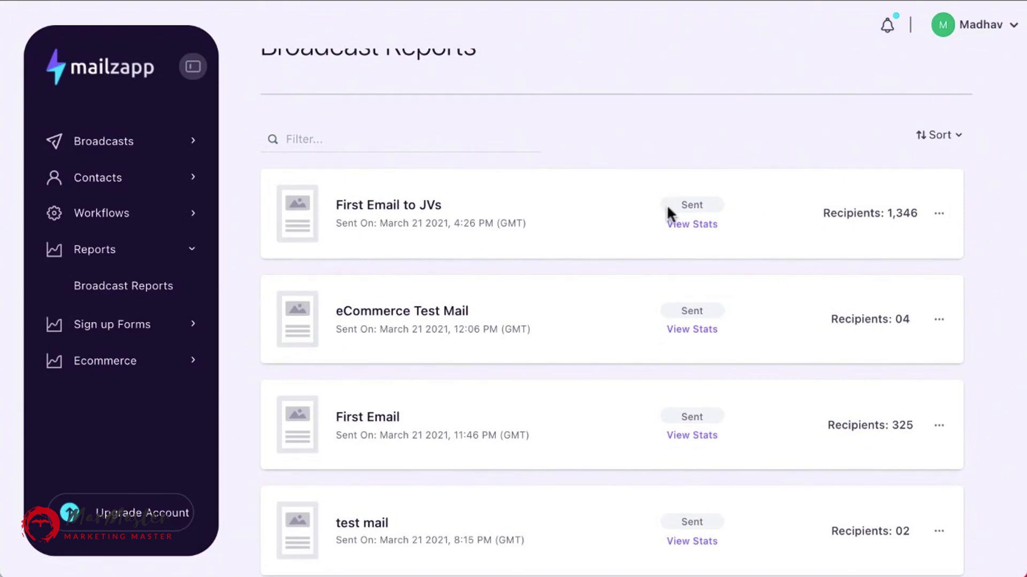
{"action": "left_click", "coordinate": [679, 224]}
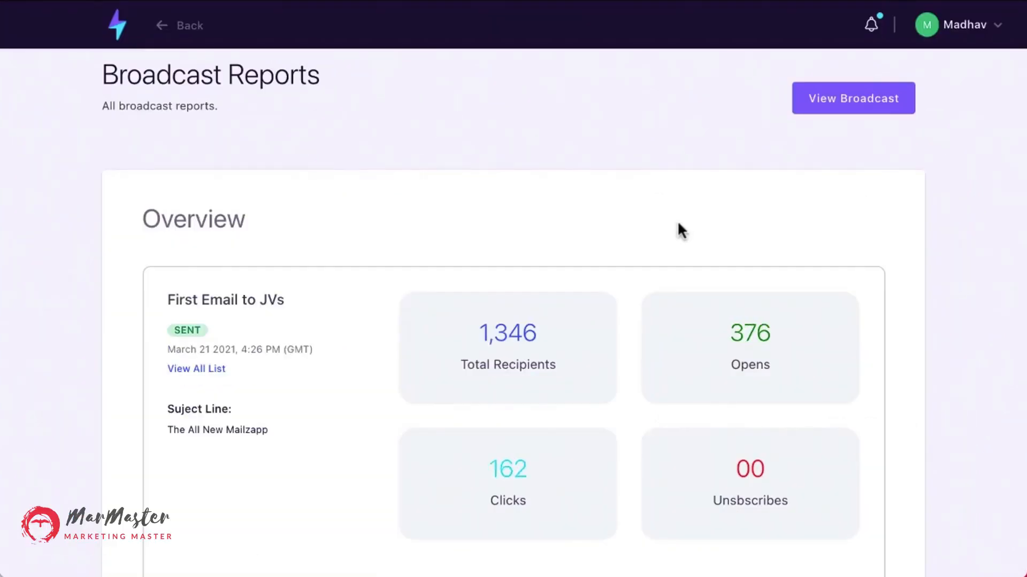
Examine the broadcast report's recipients, opens, clicks, open rate and click-through rate sections.
{"action": "scroll", "coordinate": [677, 231], "scroll_direction": "down", "scroll_amount": 3}
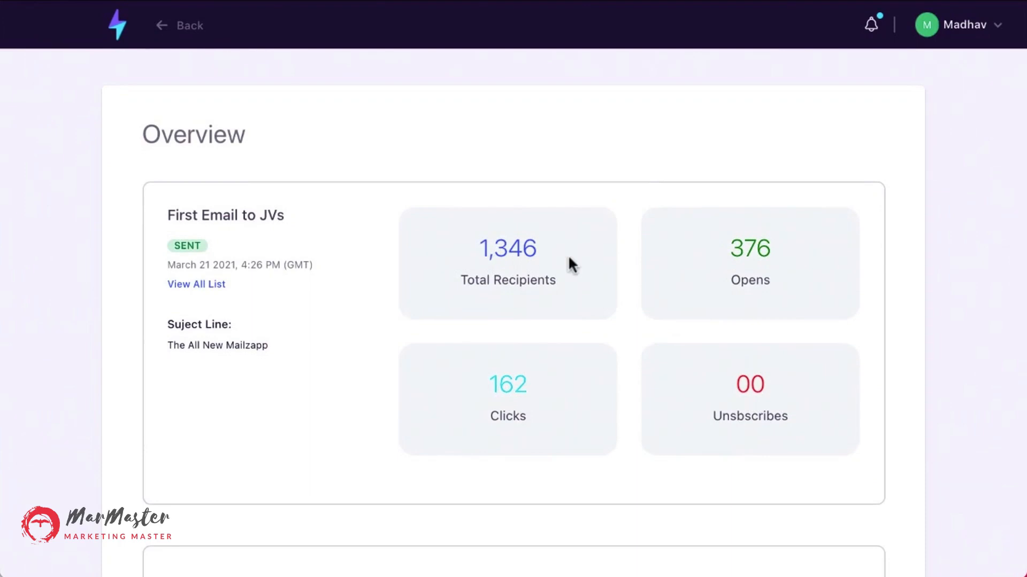
{"action": "scroll", "coordinate": [568, 255], "scroll_direction": "down", "scroll_amount": 1}
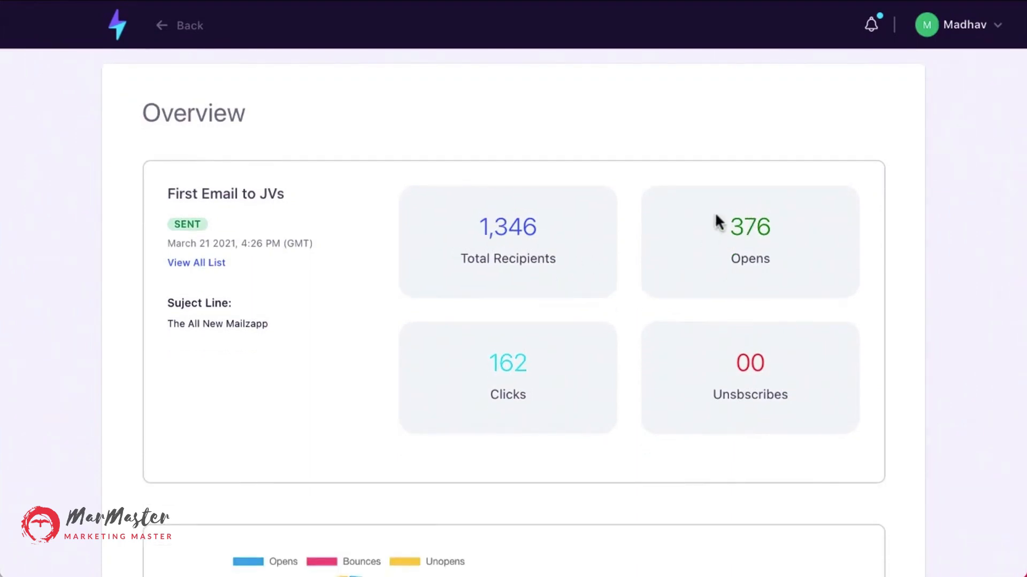
{"action": "scroll", "coordinate": [587, 480], "scroll_direction": "down", "scroll_amount": 10}
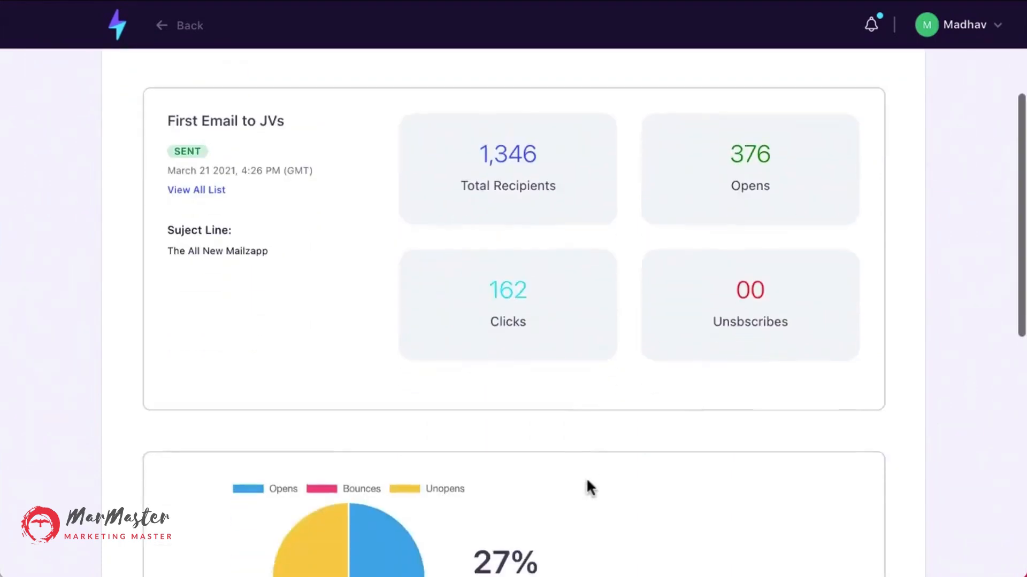
{"action": "scroll", "coordinate": [587, 480], "scroll_direction": "down", "scroll_amount": 3}
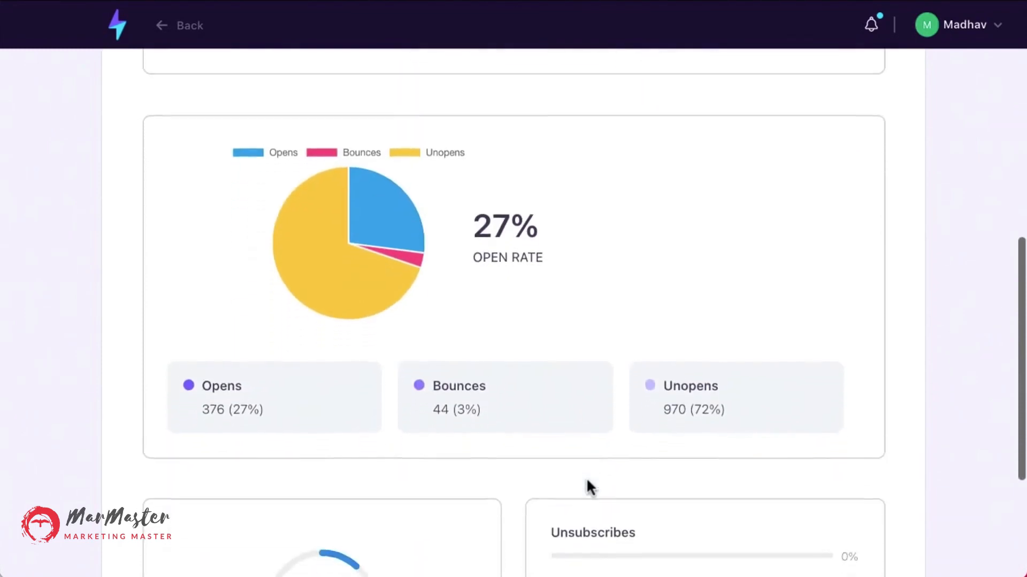
{"action": "scroll", "coordinate": [627, 339], "scroll_direction": "down", "scroll_amount": 5}
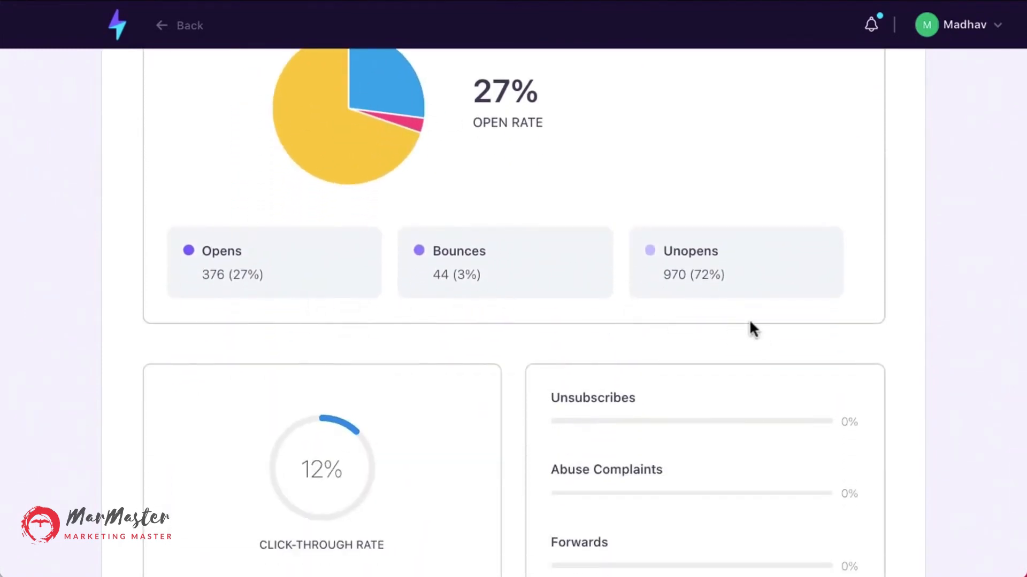
{"action": "scroll", "coordinate": [750, 328], "scroll_direction": "down", "scroll_amount": 3}
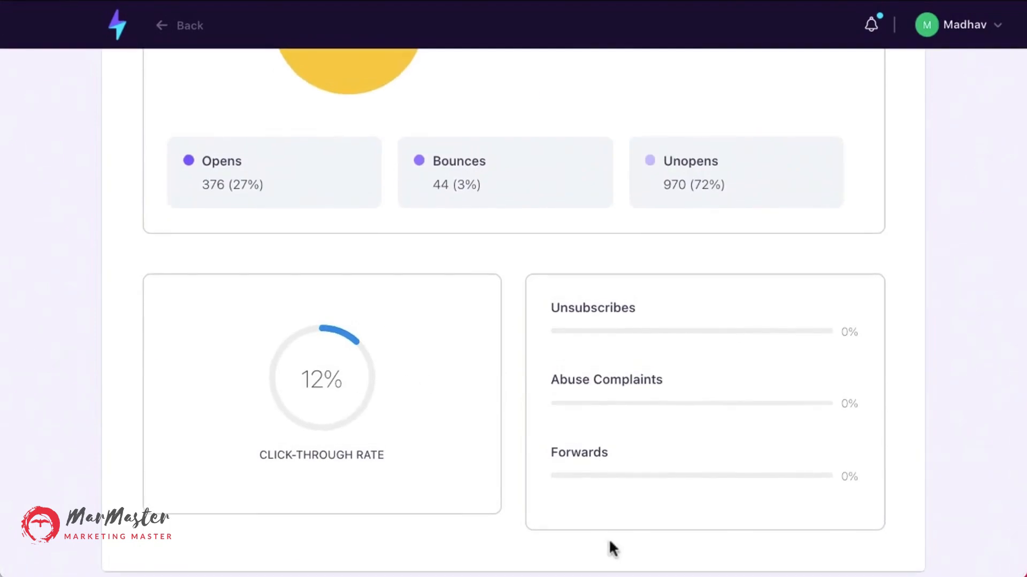
{"action": "scroll", "coordinate": [616, 498], "scroll_direction": "up", "scroll_amount": 10}
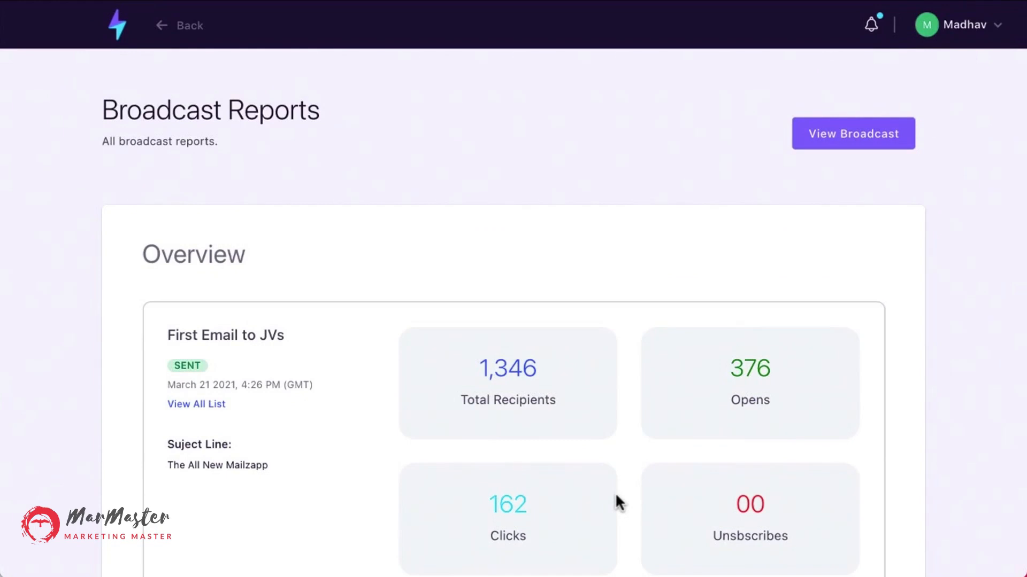
{"action": "scroll", "coordinate": [615, 493], "scroll_direction": "down", "scroll_amount": 10}
{"action": "scroll", "coordinate": [240, 287], "scroll_direction": "up", "scroll_amount": 2}
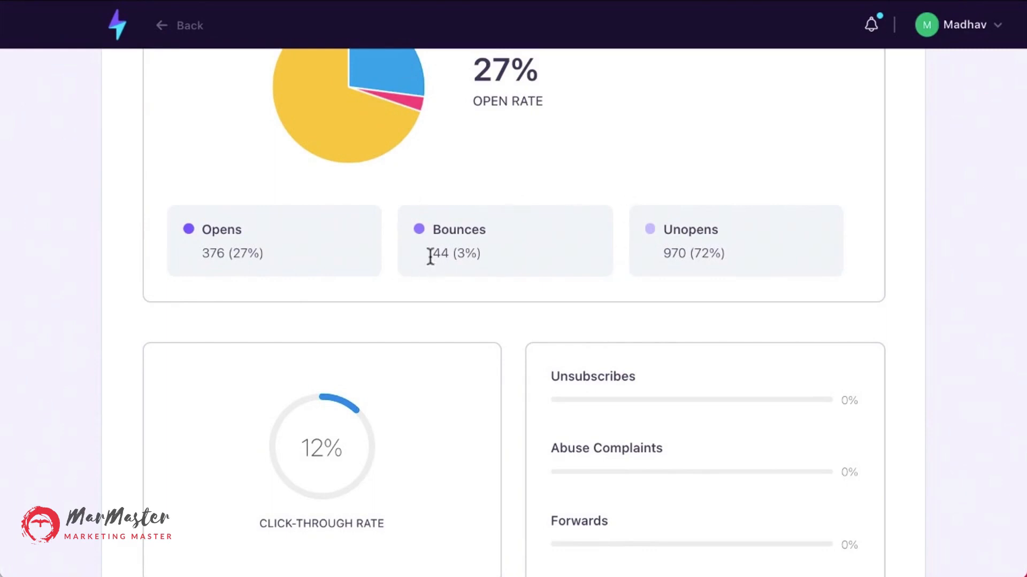
{"action": "scroll", "coordinate": [454, 222], "scroll_direction": "up", "scroll_amount": 10}
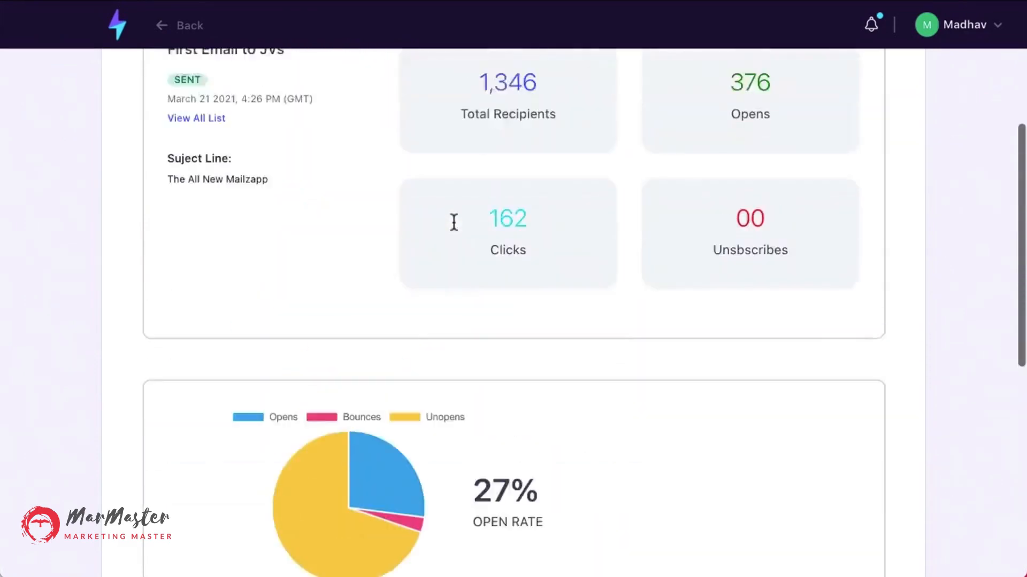
{"action": "scroll", "coordinate": [453, 222], "scroll_direction": "up", "scroll_amount": 2}
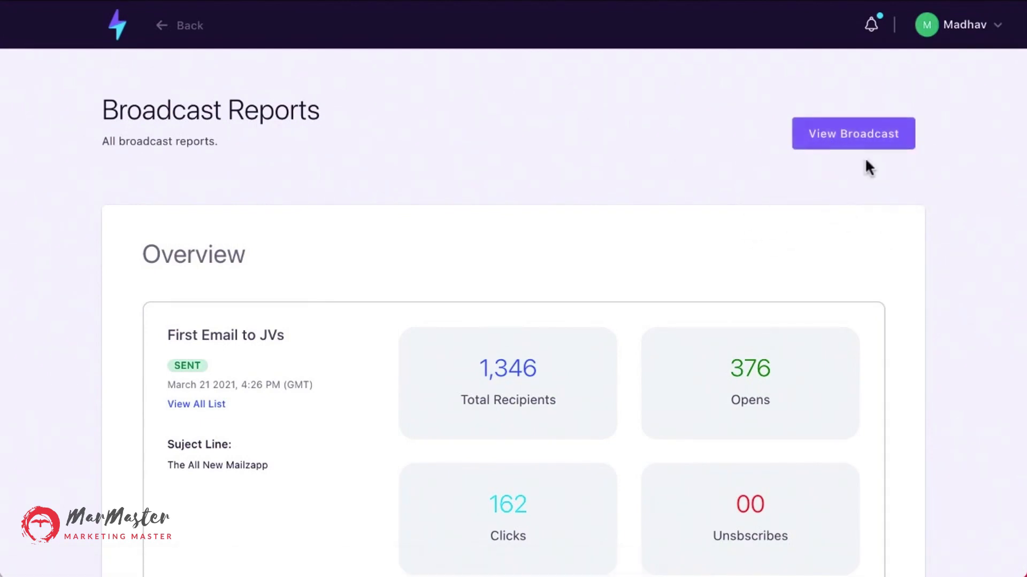
View the broadcast's email content and return to its report.
{"action": "left_click", "coordinate": [844, 146]}
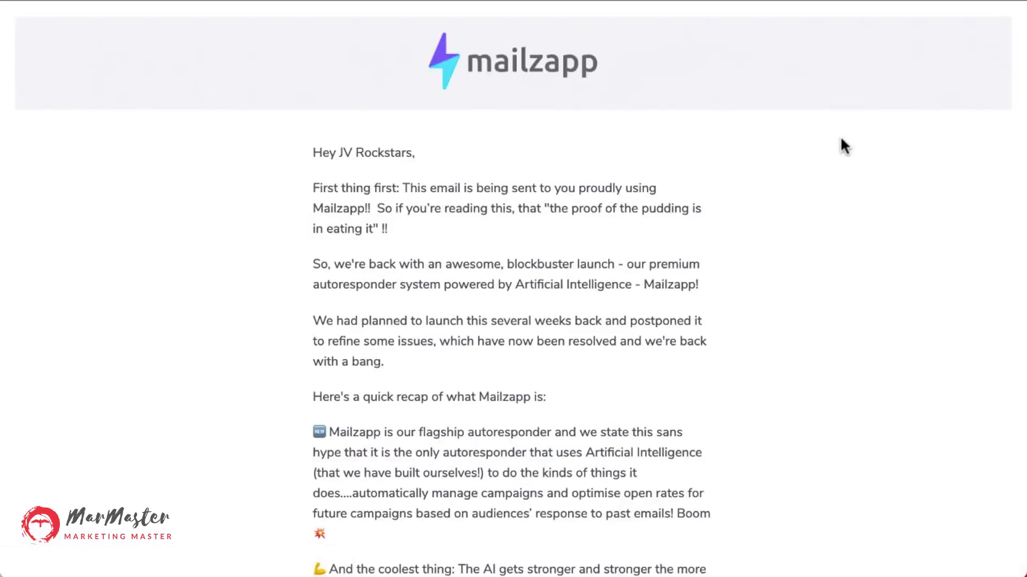
{"action": "scroll", "coordinate": [841, 141], "scroll_direction": "down", "scroll_amount": 8}
{"action": "scroll", "coordinate": [841, 141], "scroll_direction": "up", "scroll_amount": 8}
{"action": "key", "text": "super+Left"}
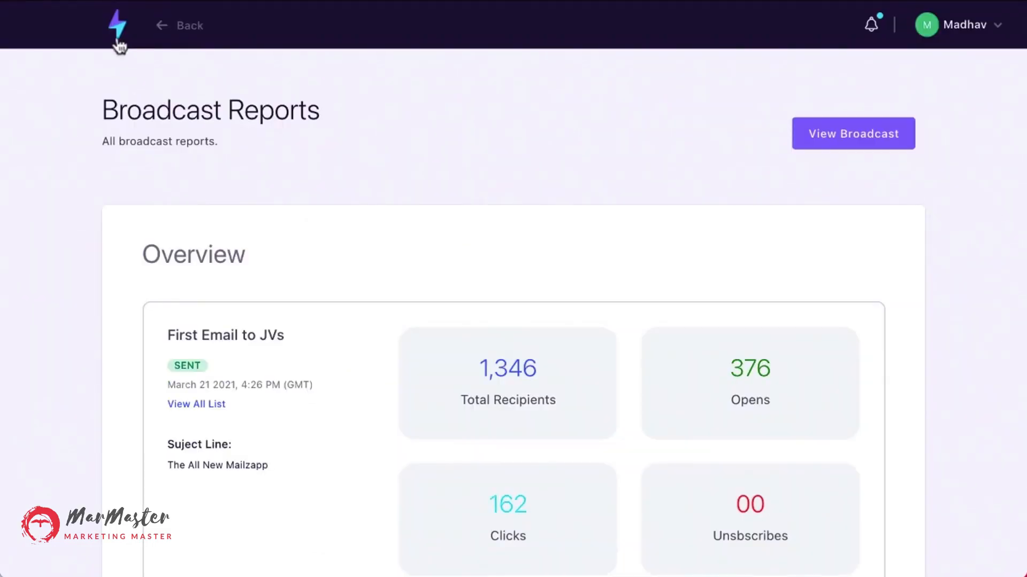
Create a new signup form named Demo.
{"action": "left_click", "coordinate": [119, 31]}
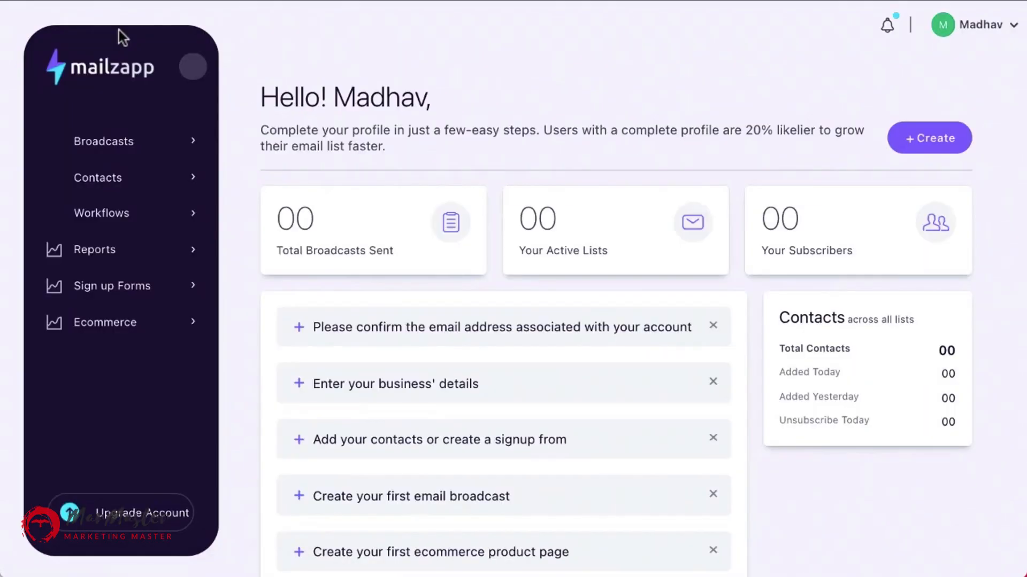
{"action": "left_click", "coordinate": [101, 289]}
{"action": "left_click", "coordinate": [120, 322]}
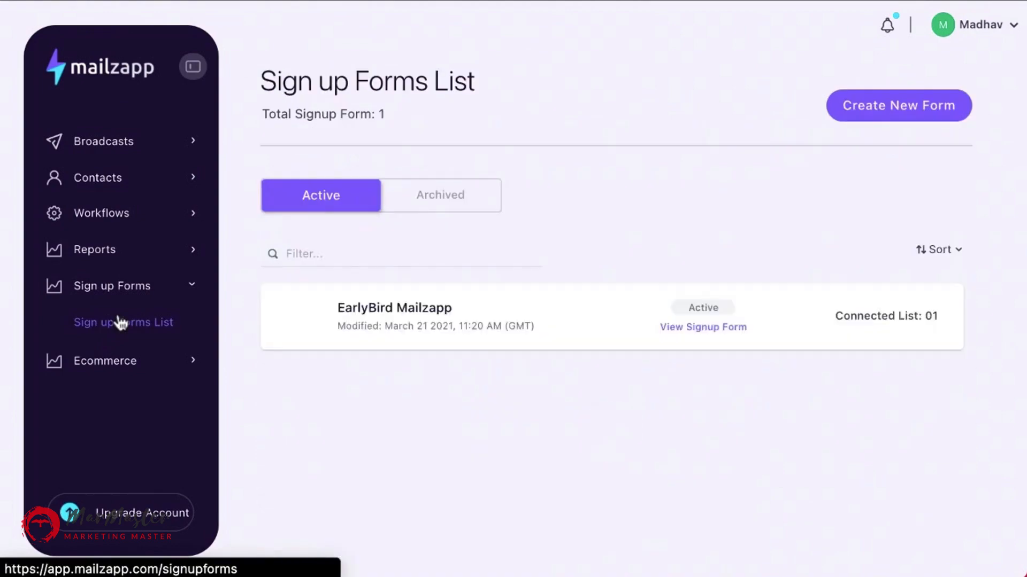
{"action": "left_click", "coordinate": [959, 113]}
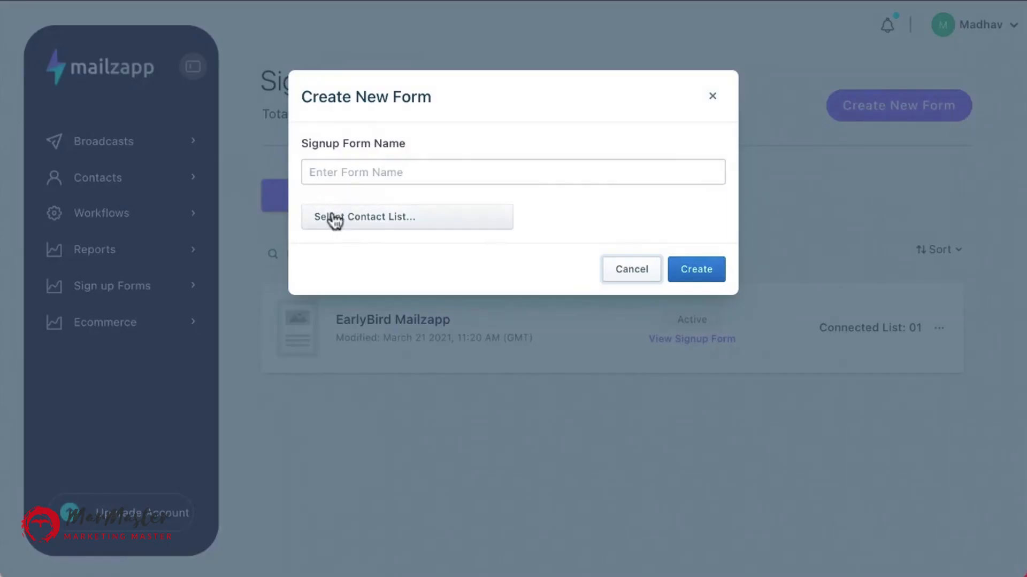
{"action": "left_click", "coordinate": [351, 170]}
{"action": "type", "text": "Demo"}
{"action": "left_click", "coordinate": [370, 225]}
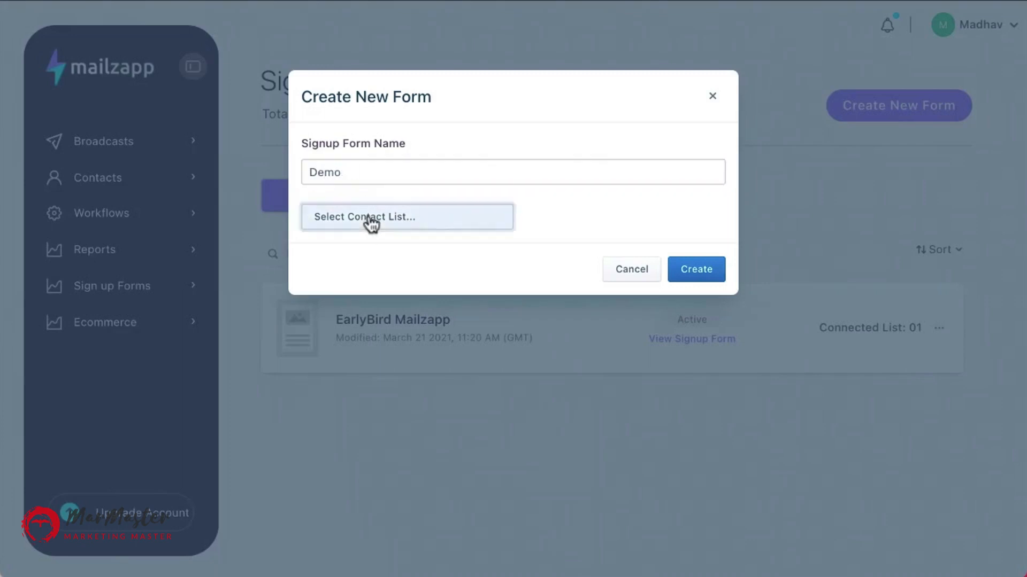
{"action": "left_click", "coordinate": [712, 285]}
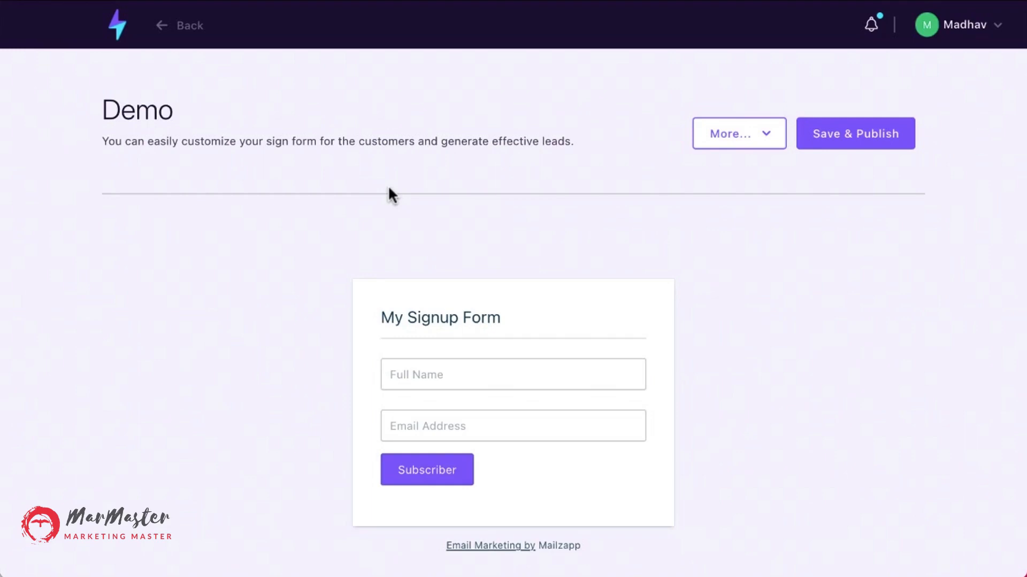
Open the Demo form's field panel and view its embed code.
{"action": "left_click", "coordinate": [472, 373]}
{"action": "left_click", "coordinate": [852, 132]}
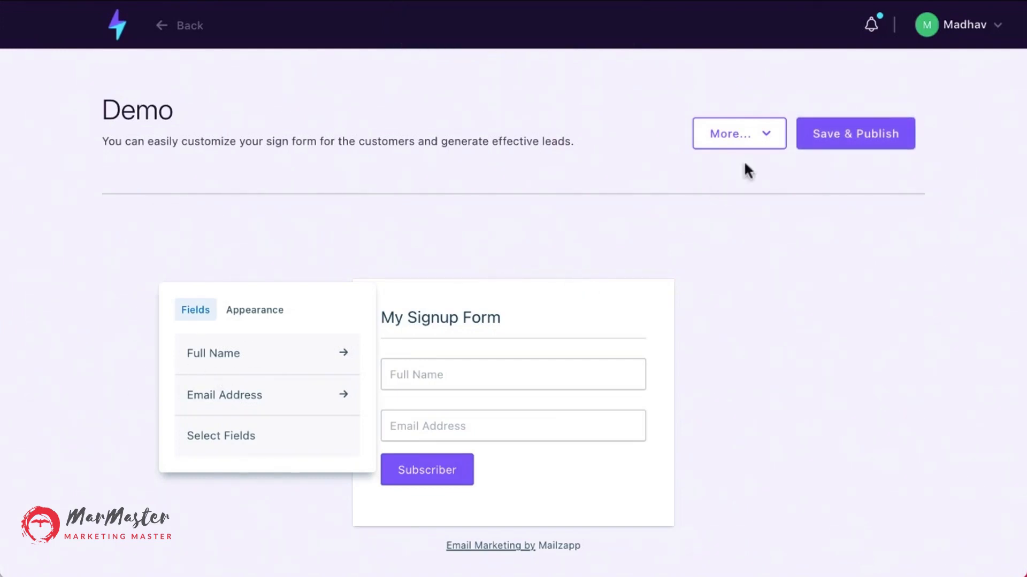
{"action": "left_click", "coordinate": [770, 133]}
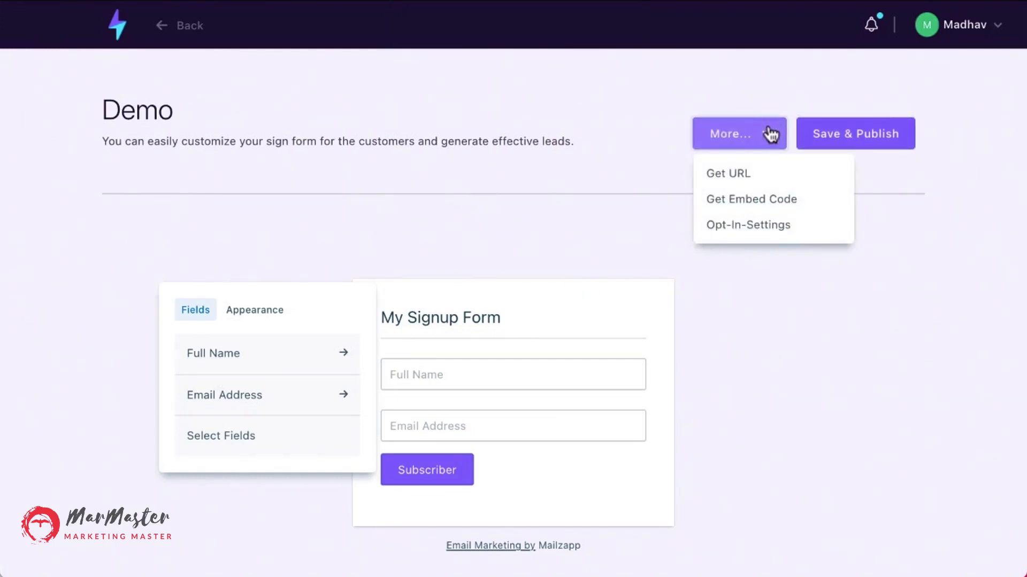
{"action": "left_click", "coordinate": [754, 199]}
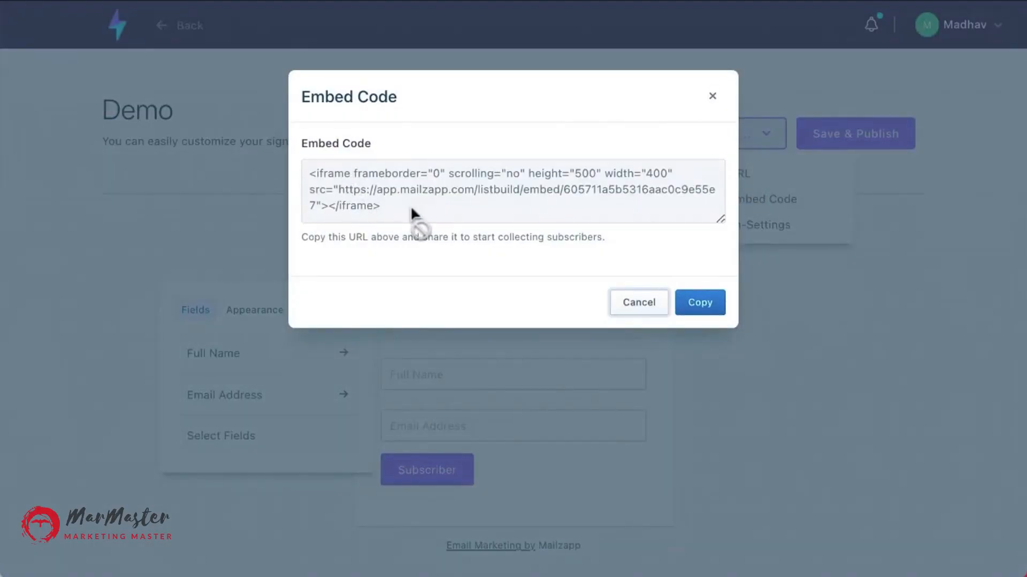
{"action": "left_click", "coordinate": [639, 302]}
Open the Demo signup form's URL and copy it.
{"action": "left_click", "coordinate": [751, 140]}
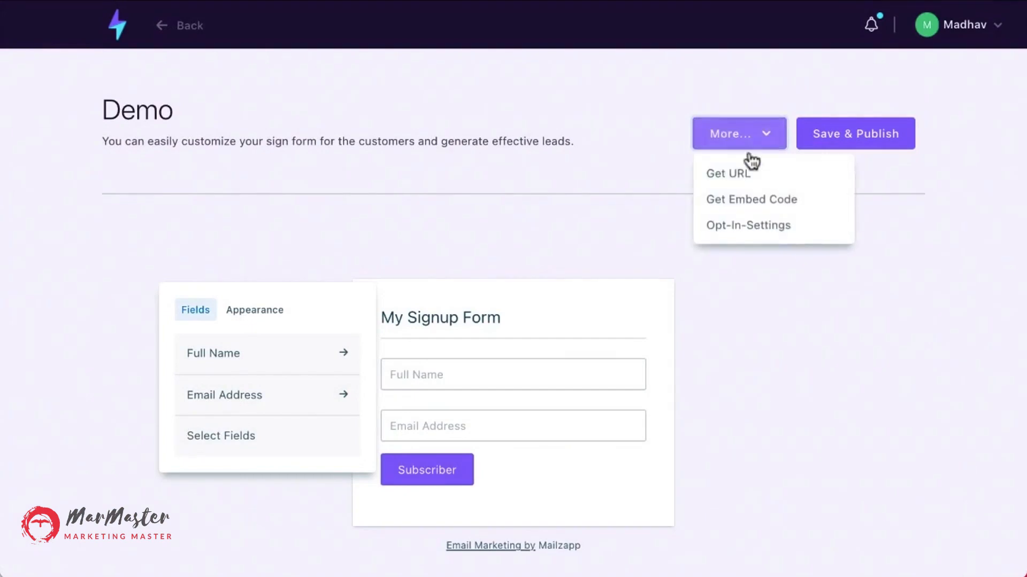
{"action": "left_click", "coordinate": [730, 170]}
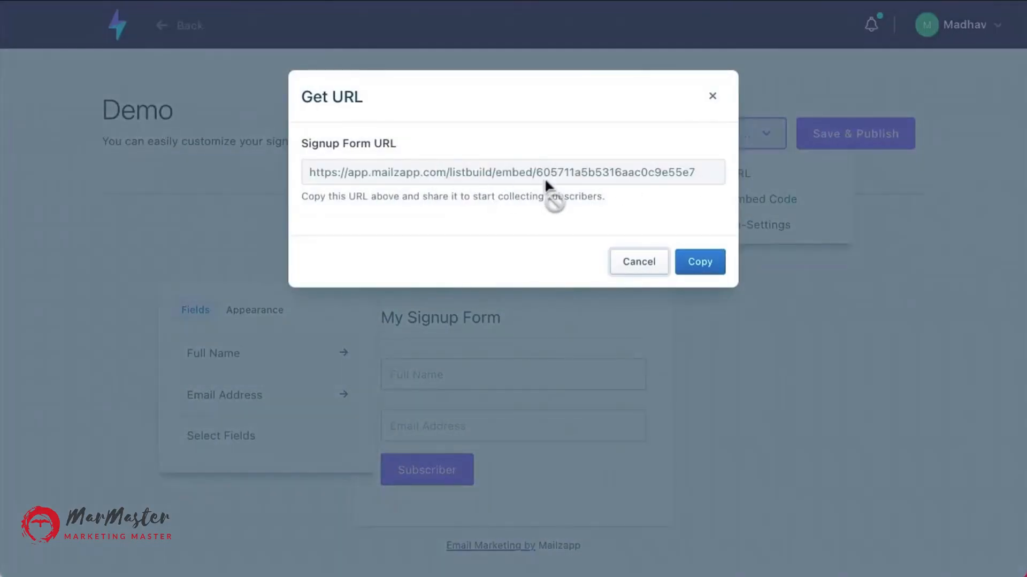
{"action": "left_click", "coordinate": [700, 264]}
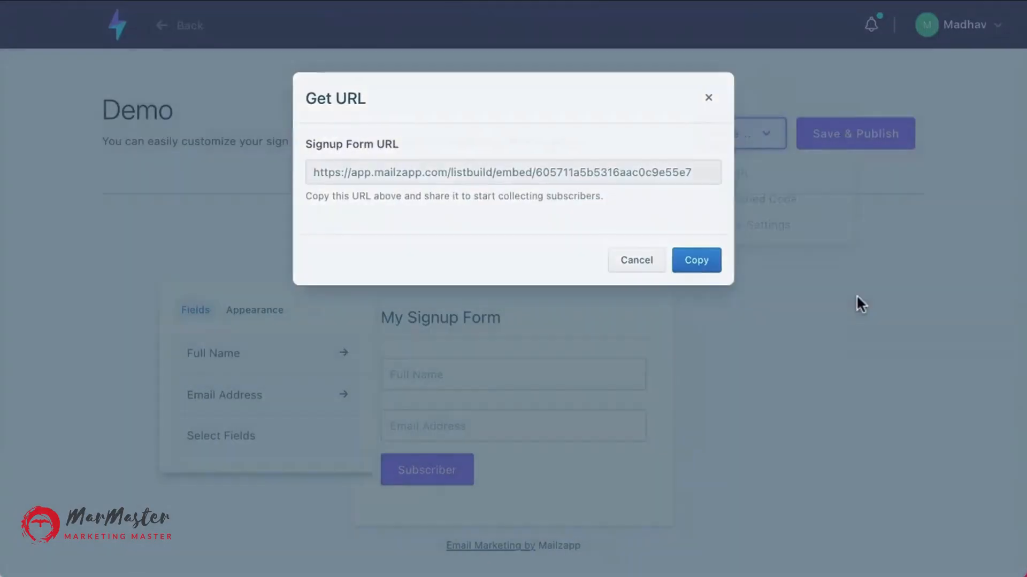
Review the form's opt-in settings for confirmation, thank-you page and alert notifications, and close them.
{"action": "left_click", "coordinate": [768, 135]}
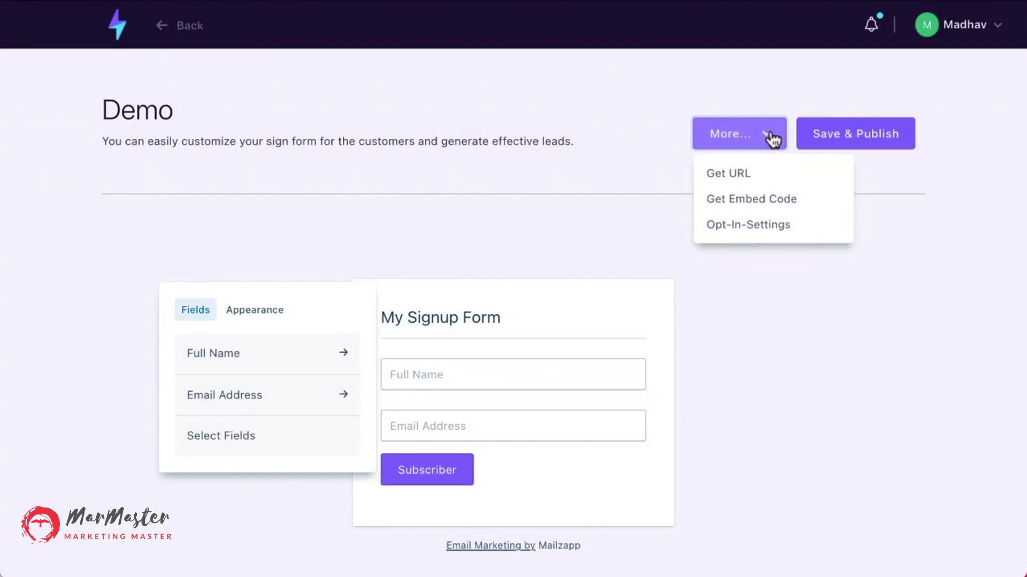
{"action": "left_click", "coordinate": [774, 223]}
{"action": "scroll", "coordinate": [771, 223], "scroll_direction": "down", "scroll_amount": 3}
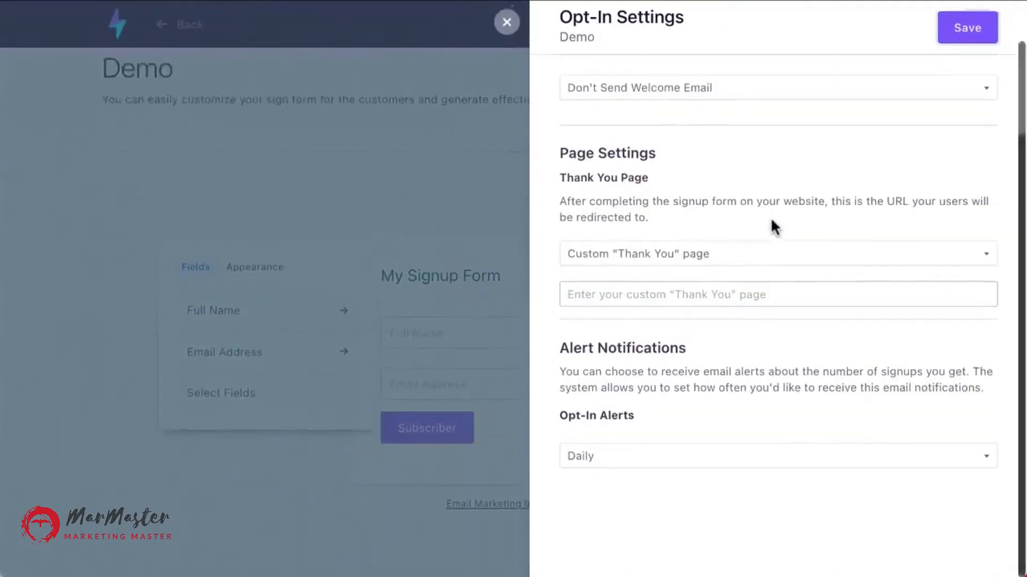
{"action": "scroll", "coordinate": [773, 227], "scroll_direction": "up", "scroll_amount": 3}
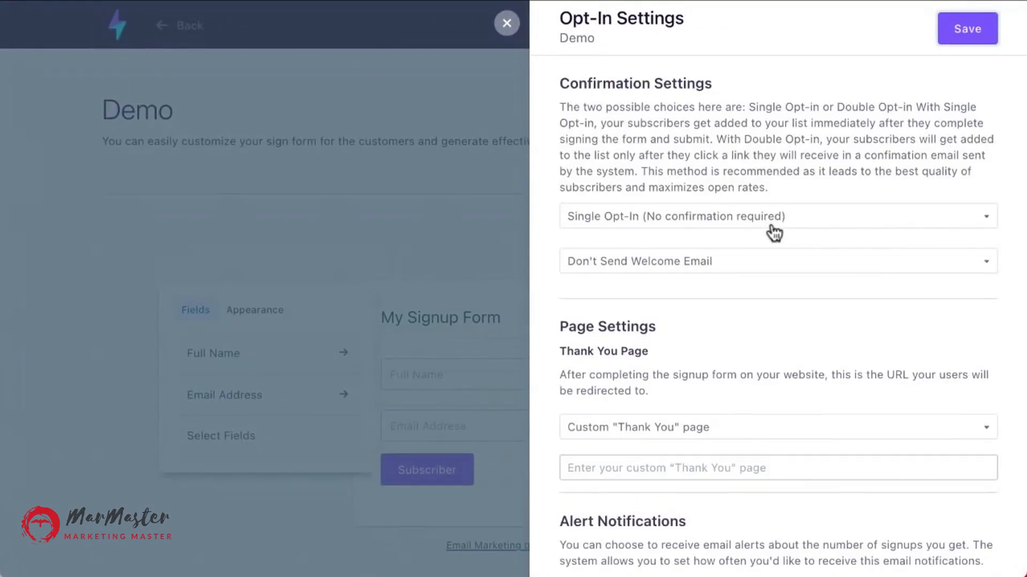
{"action": "left_click", "coordinate": [672, 226]}
{"action": "left_click", "coordinate": [470, 229]}
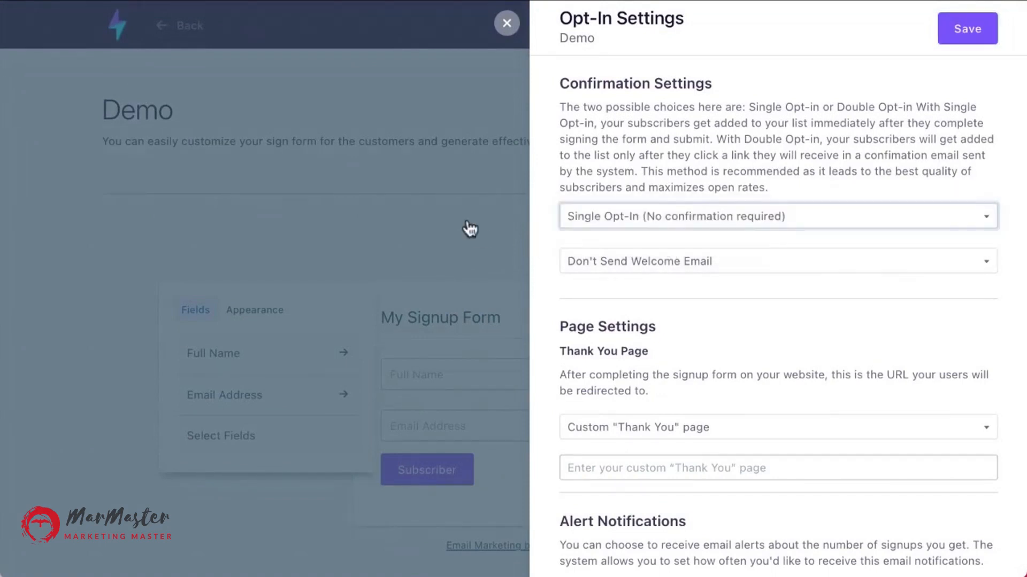
{"action": "scroll", "coordinate": [690, 314], "scroll_direction": "down", "scroll_amount": 2}
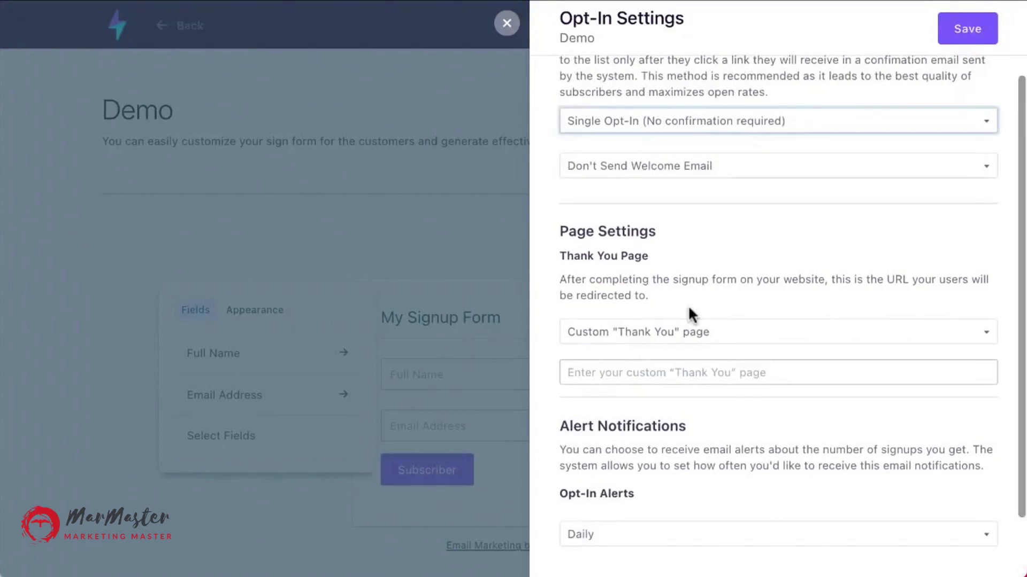
{"action": "scroll", "coordinate": [687, 304], "scroll_direction": "down", "scroll_amount": 1}
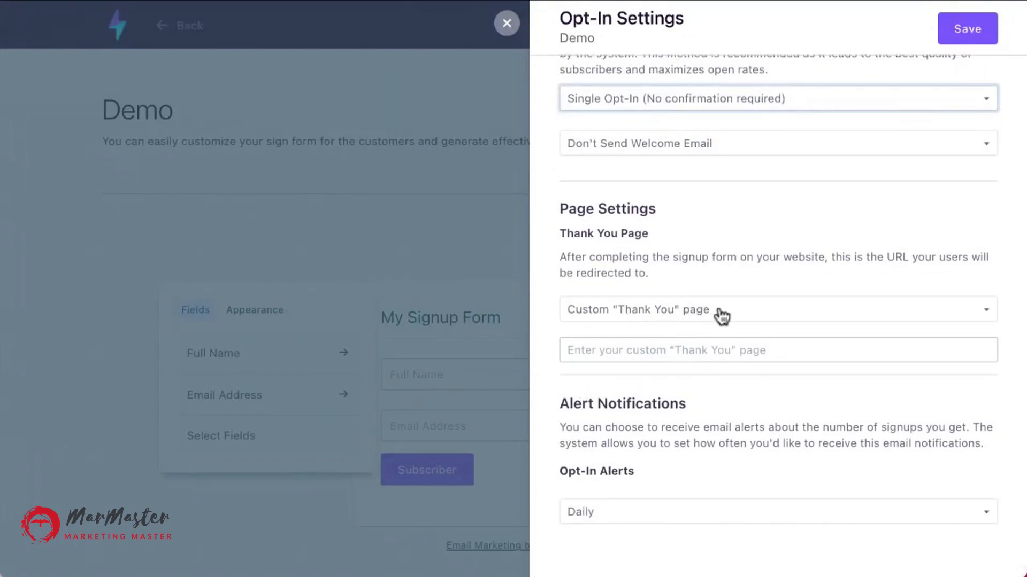
{"action": "left_click", "coordinate": [663, 321]}
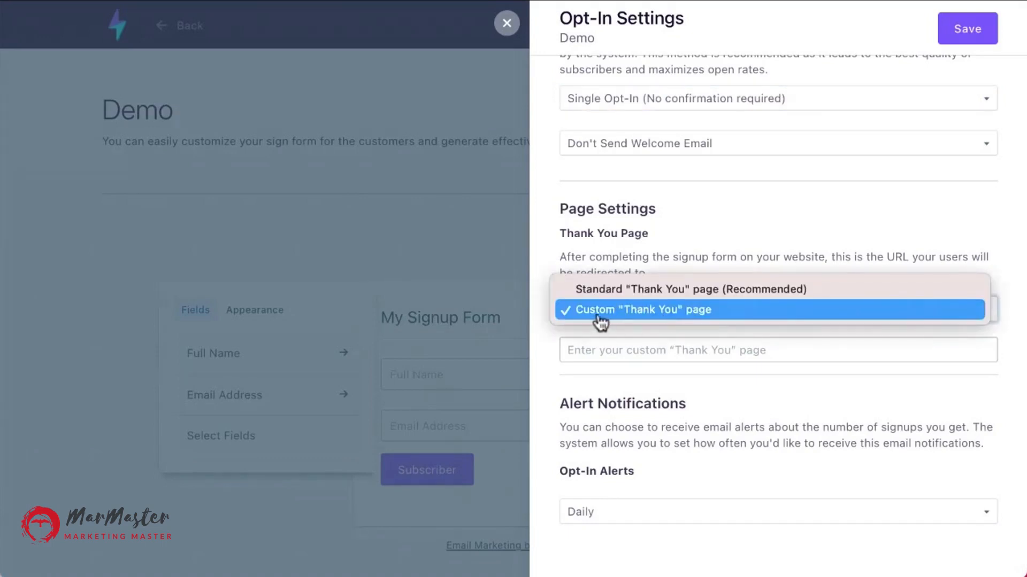
{"action": "left_click", "coordinate": [600, 402]}
{"action": "scroll", "coordinate": [600, 402], "scroll_direction": "down", "scroll_amount": 1}
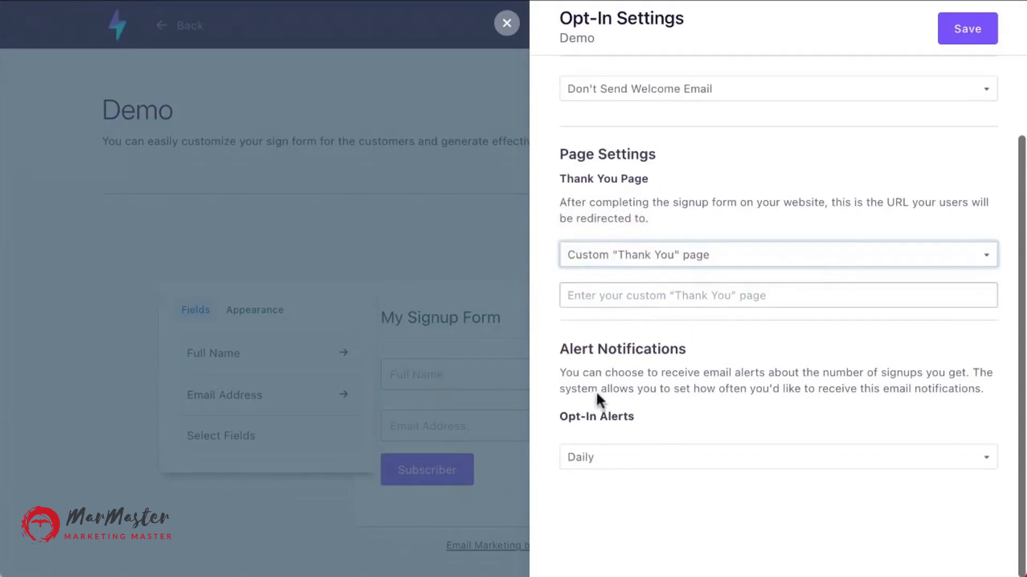
{"action": "left_click", "coordinate": [605, 464]}
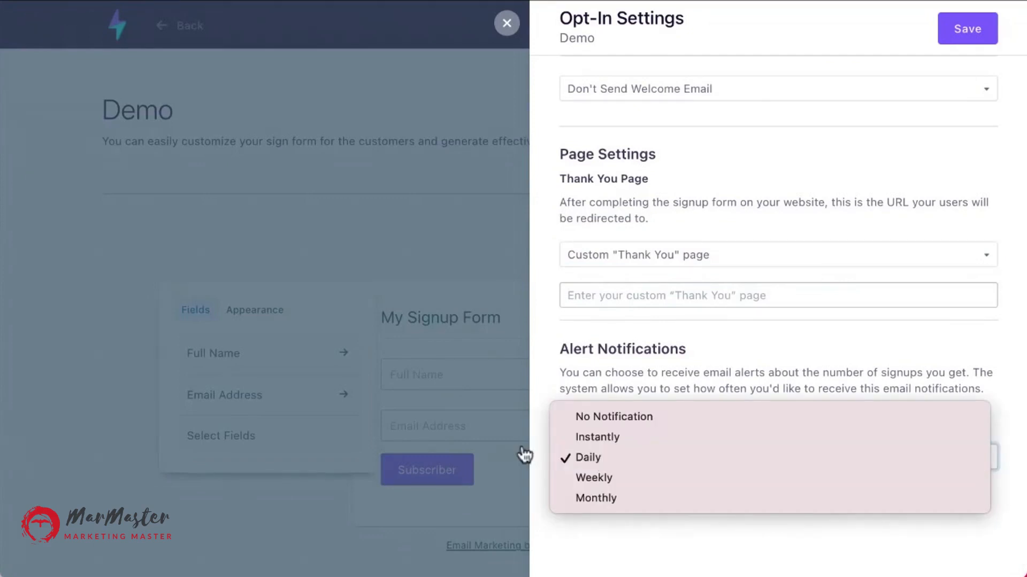
{"action": "left_click", "coordinate": [635, 536]}
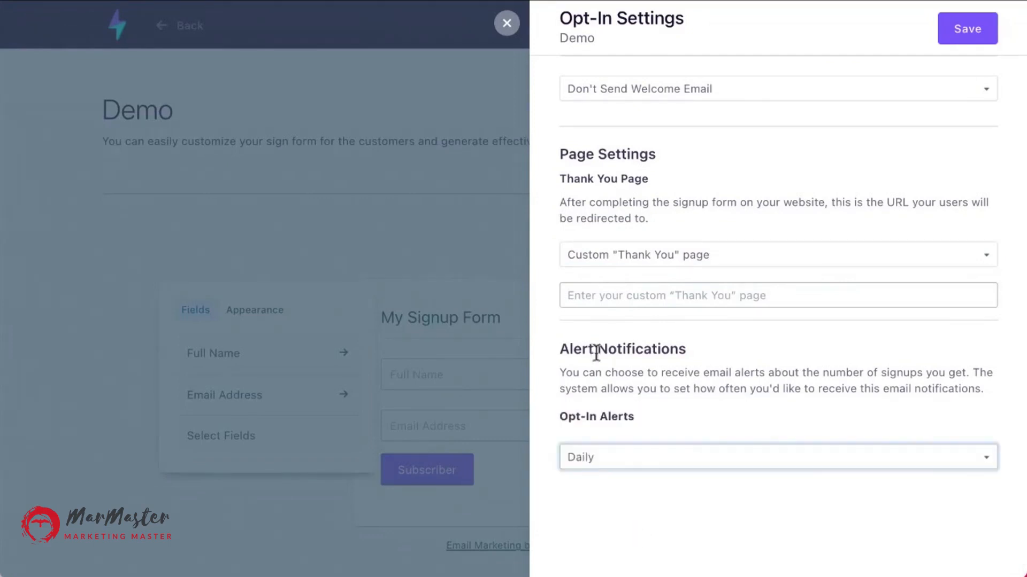
{"action": "left_click", "coordinate": [505, 23]}
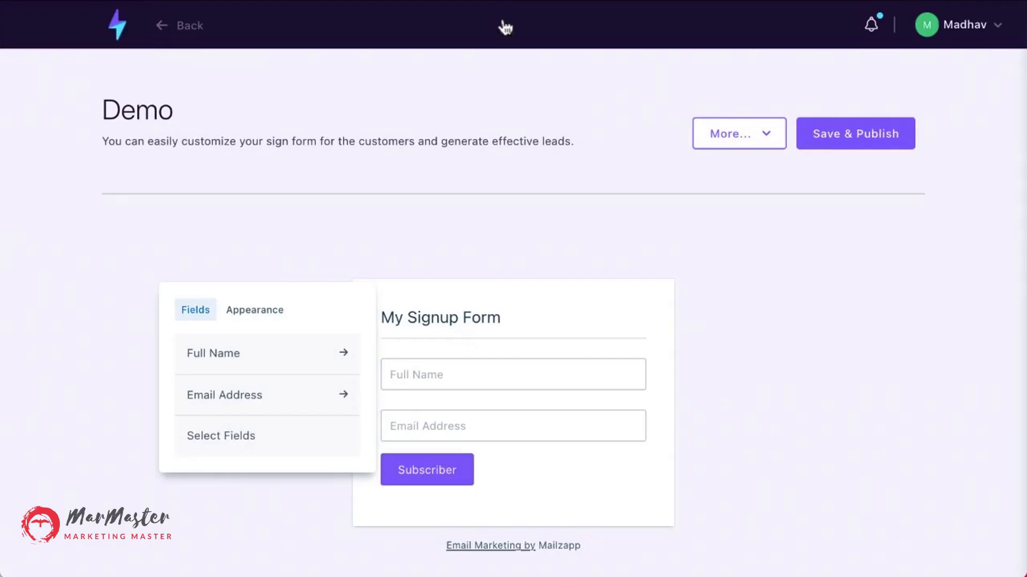
Return to the dashboard and open the ecommerce products list.
{"action": "left_click", "coordinate": [110, 22]}
{"action": "scroll", "coordinate": [134, 326], "scroll_direction": "down", "scroll_amount": 1}
{"action": "left_click", "coordinate": [109, 326]}
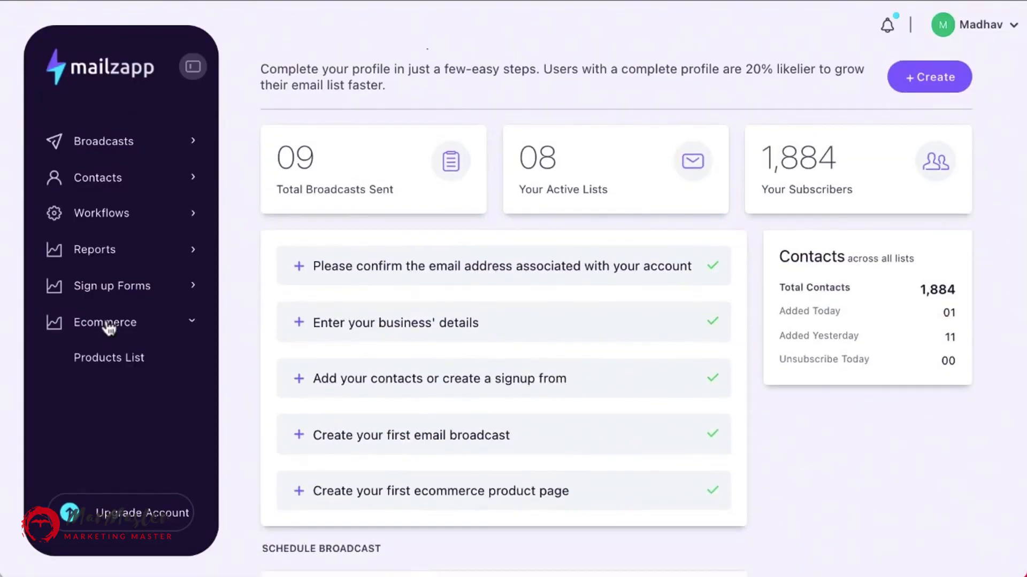
{"action": "left_click", "coordinate": [124, 363]}
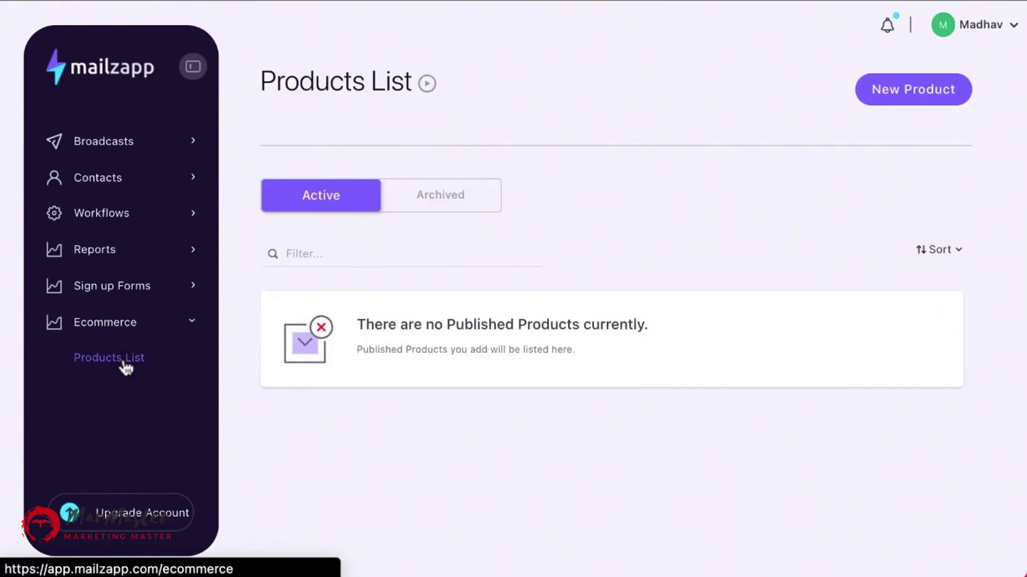
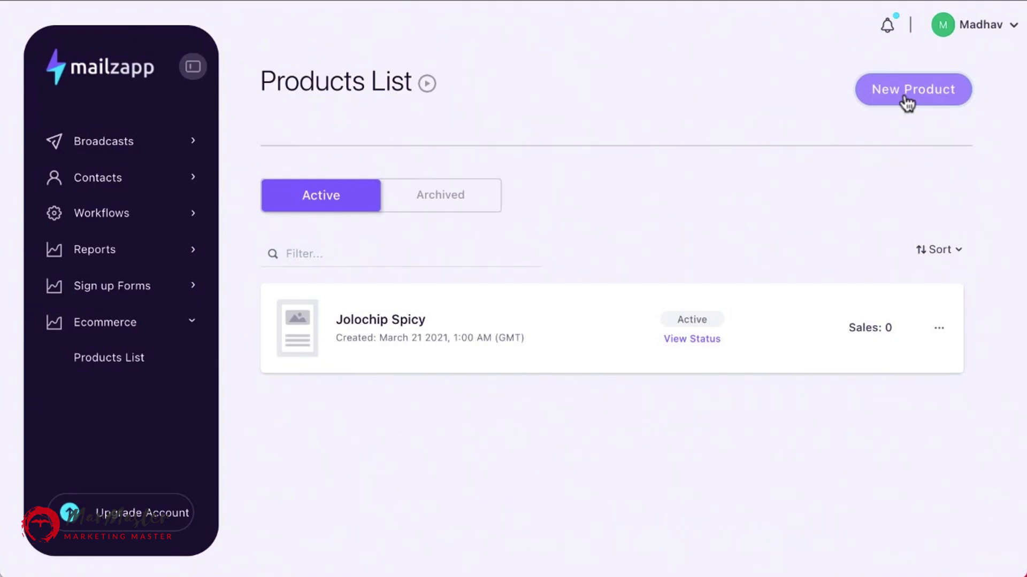
Create a new product named Demo Product priced at 27 US dollars.
{"action": "left_click", "coordinate": [907, 101]}
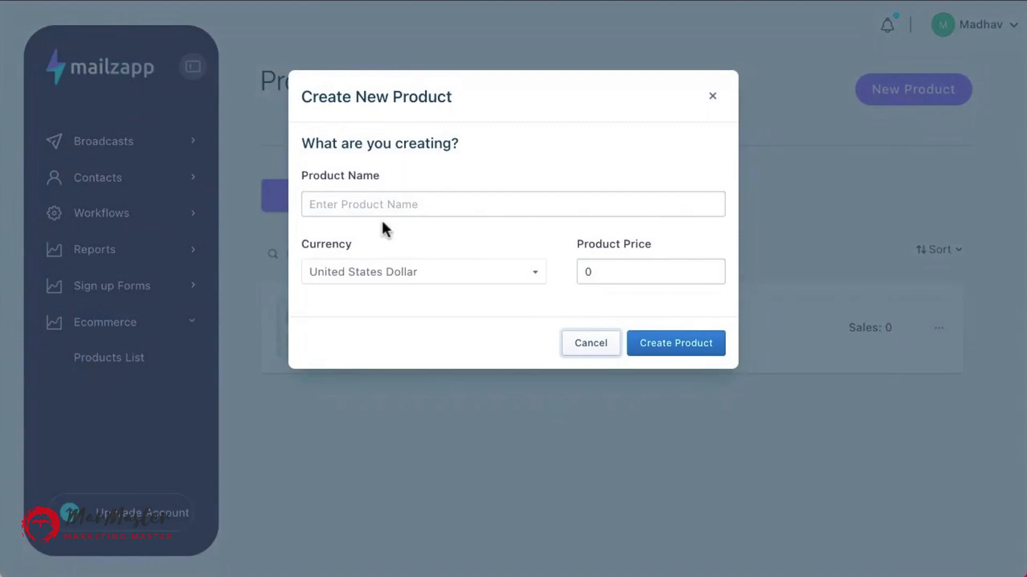
{"action": "left_click", "coordinate": [373, 196]}
{"action": "type", "text": "Demo"}
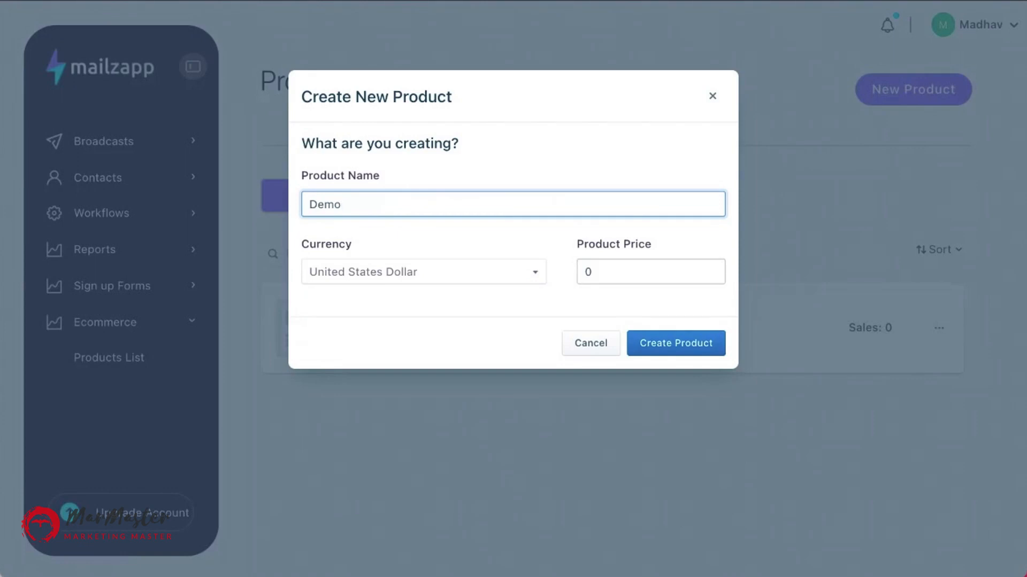
{"action": "type", "text": " Product"}
{"action": "left_click", "coordinate": [609, 272]}
{"action": "key", "text": "BackSpace"}
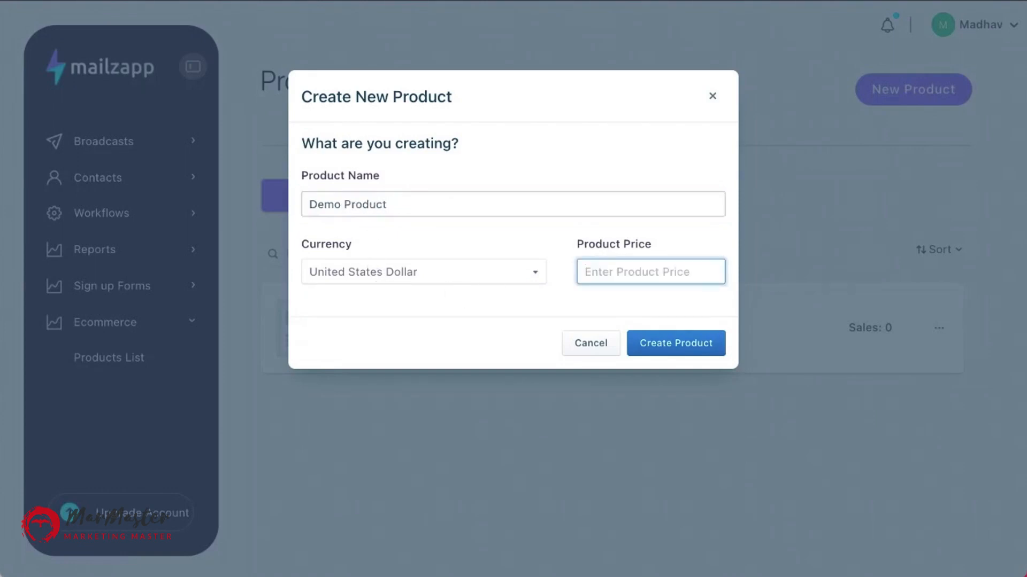
{"action": "type", "text": "27"}
{"action": "left_click", "coordinate": [688, 347]}
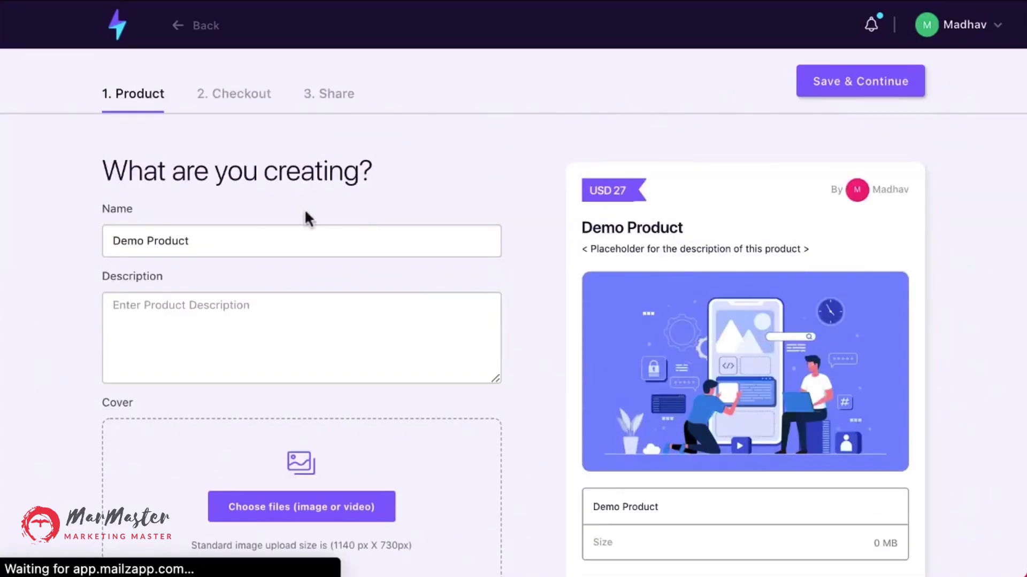
Enter the product description This is a demo product.
{"action": "scroll", "coordinate": [257, 362], "scroll_direction": "down", "scroll_amount": 3}
{"action": "scroll", "coordinate": [256, 364], "scroll_direction": "up", "scroll_amount": 3}
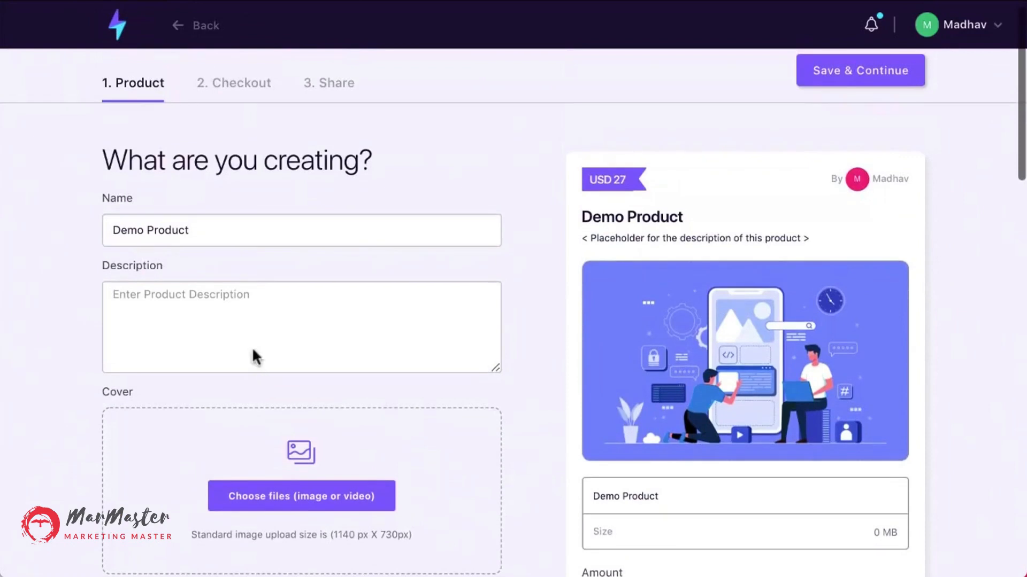
{"action": "left_click", "coordinate": [164, 320]}
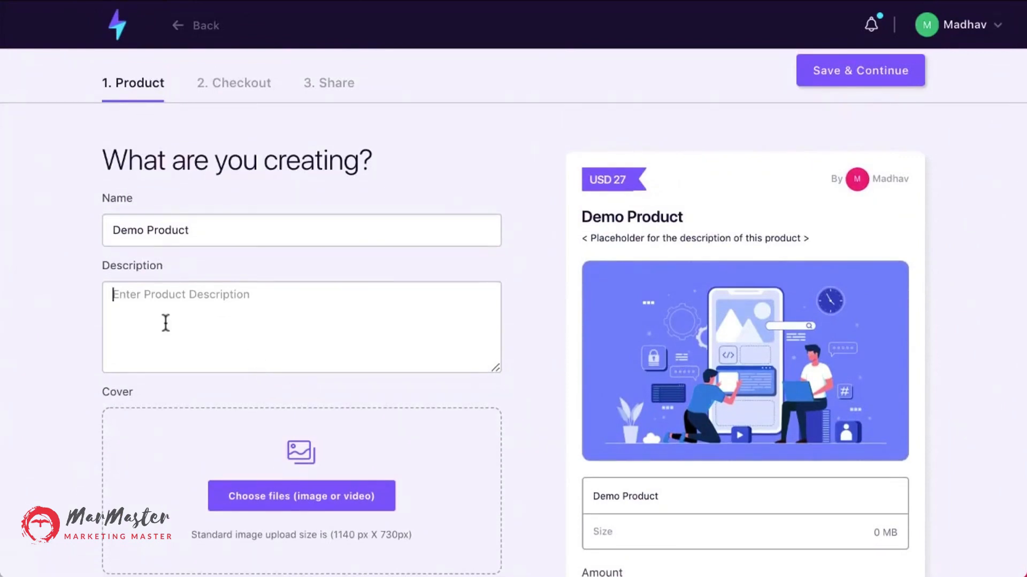
{"action": "type", "text": "This is a demo p"}
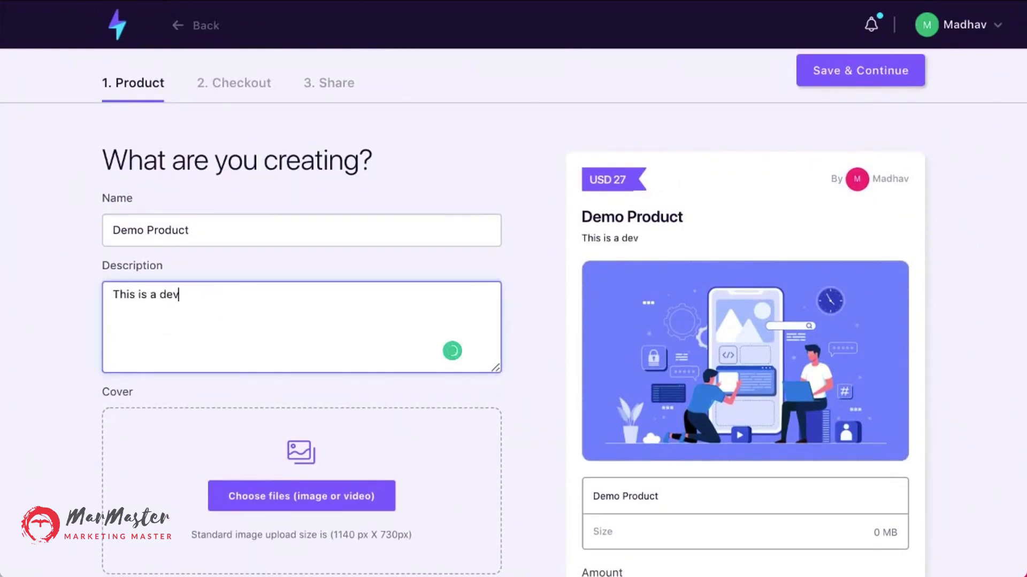
{"action": "type", "text": "roduct"}
Review the call-to-action and Stripe account options for the product.
{"action": "scroll", "coordinate": [258, 512], "scroll_direction": "down", "scroll_amount": 3}
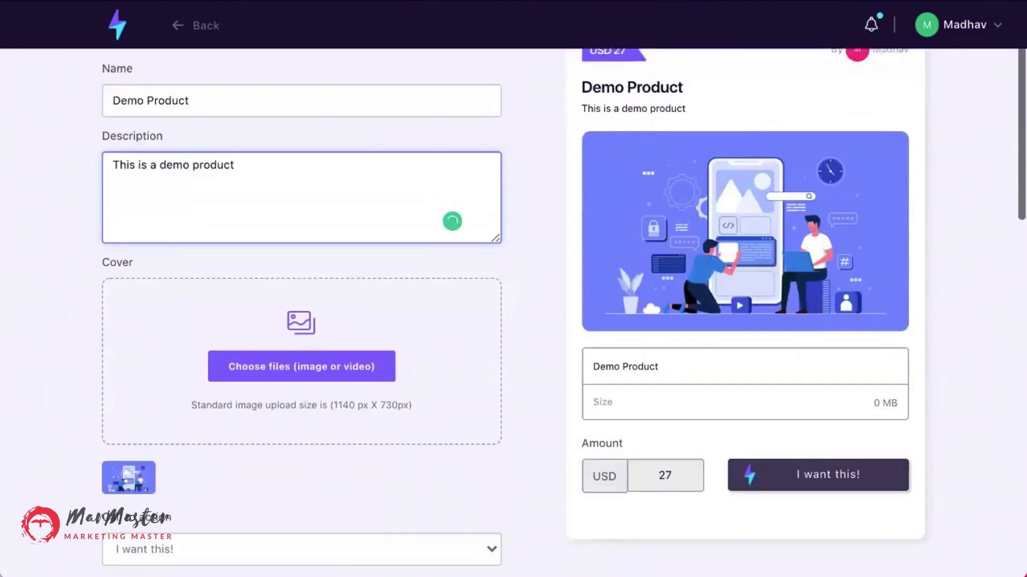
{"action": "scroll", "coordinate": [472, 412], "scroll_direction": "down", "scroll_amount": 1}
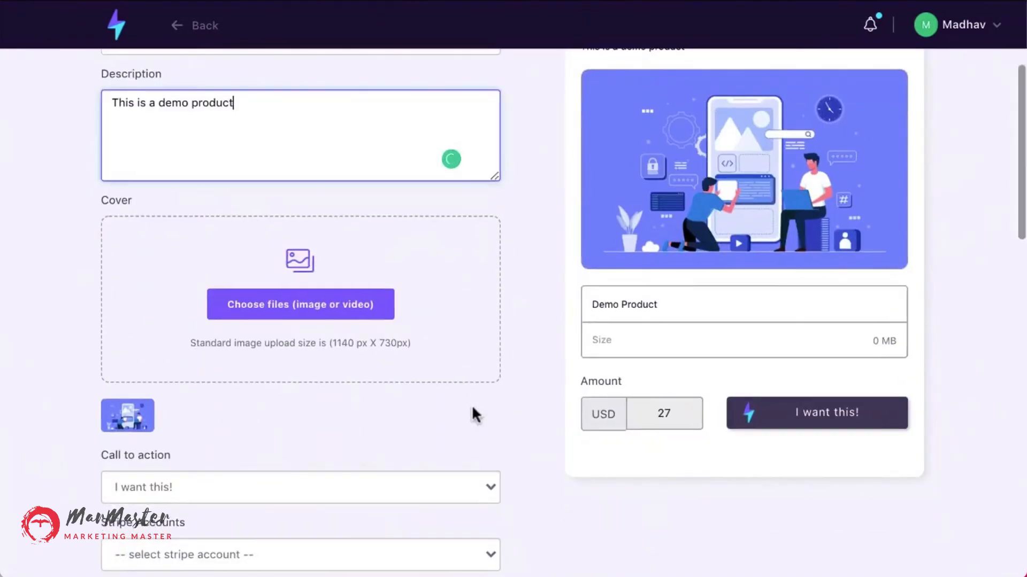
{"action": "scroll", "coordinate": [451, 415], "scroll_direction": "down", "scroll_amount": 3}
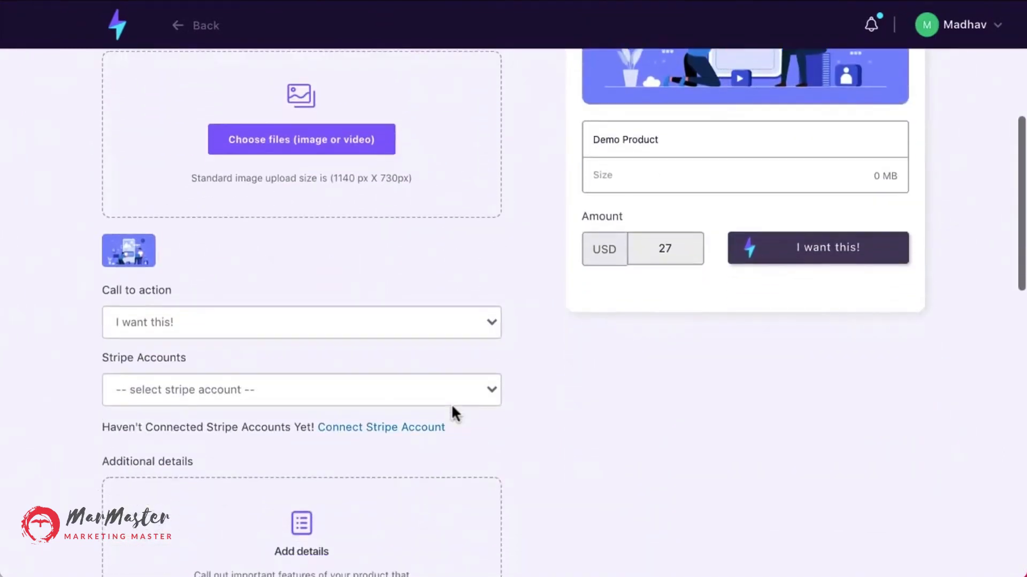
{"action": "scroll", "coordinate": [452, 408], "scroll_direction": "down", "scroll_amount": 1}
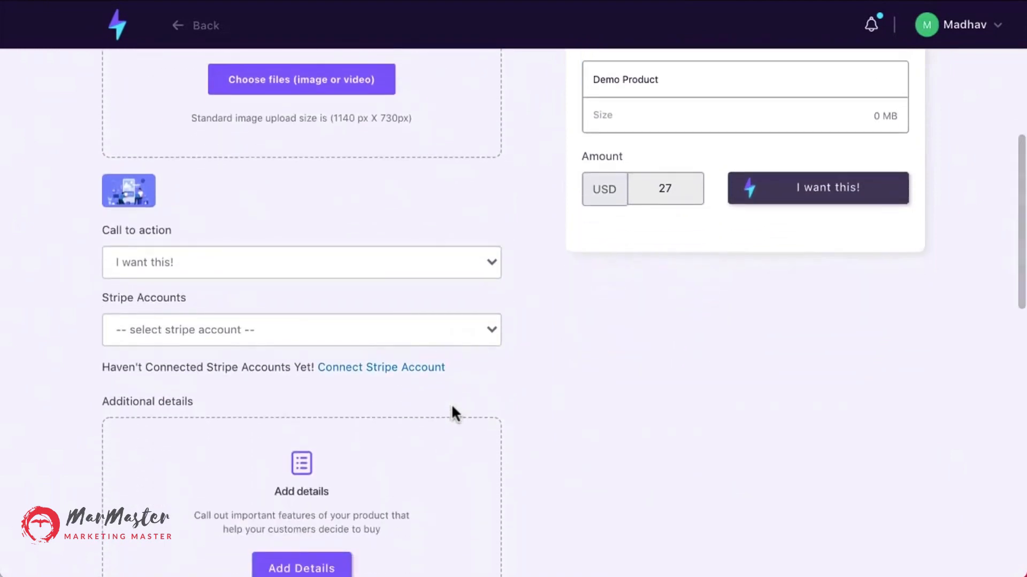
{"action": "scroll", "coordinate": [452, 407], "scroll_direction": "down", "scroll_amount": 1}
{"action": "scroll", "coordinate": [453, 409], "scroll_direction": "down", "scroll_amount": 1}
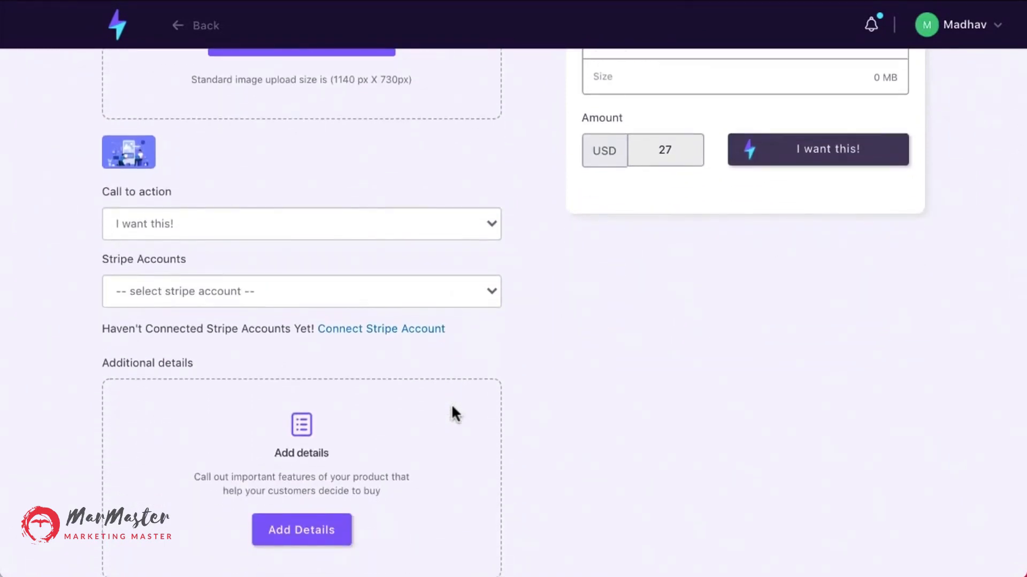
{"action": "left_click", "coordinate": [492, 225]}
{"action": "left_click", "coordinate": [580, 214]}
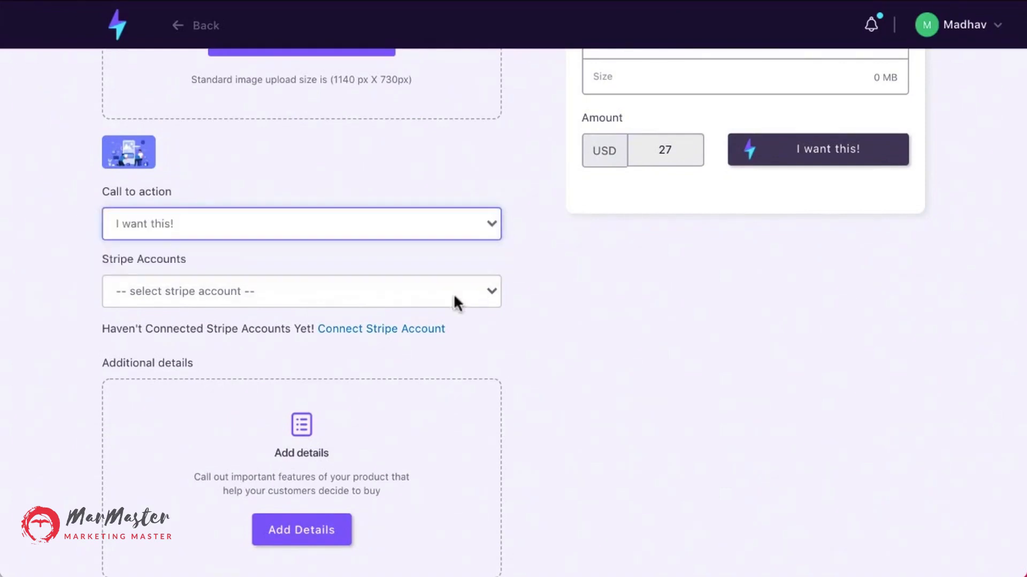
{"action": "left_click", "coordinate": [464, 293]}
{"action": "left_click", "coordinate": [527, 303]}
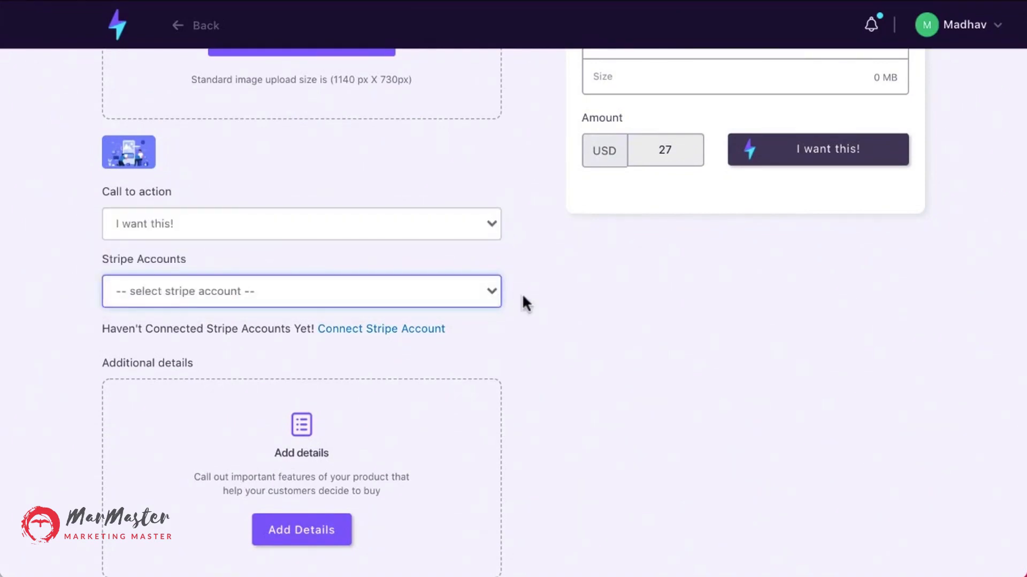
{"action": "scroll", "coordinate": [523, 297], "scroll_direction": "down", "scroll_amount": 1}
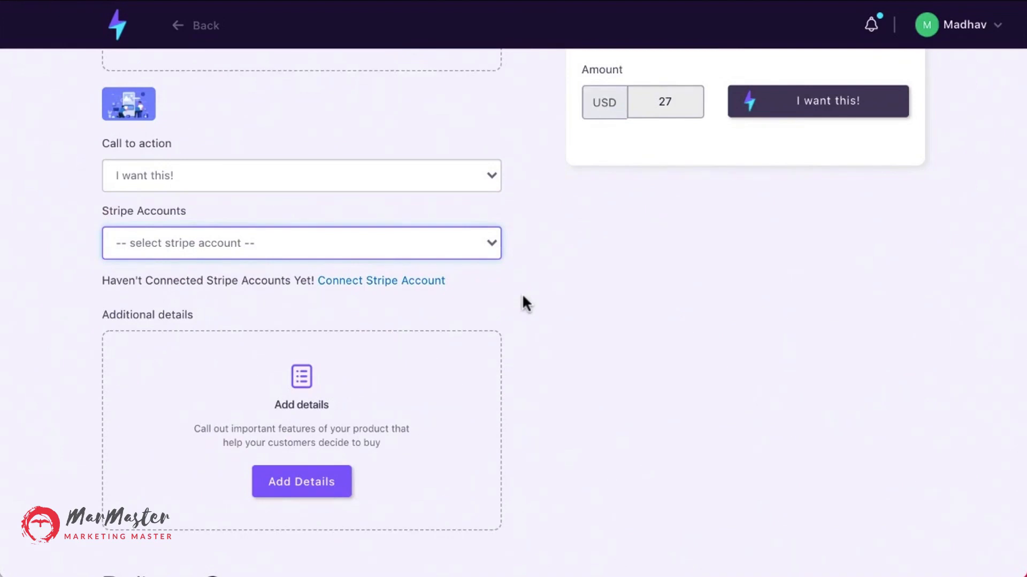
{"action": "scroll", "coordinate": [522, 298], "scroll_direction": "down", "scroll_amount": 3}
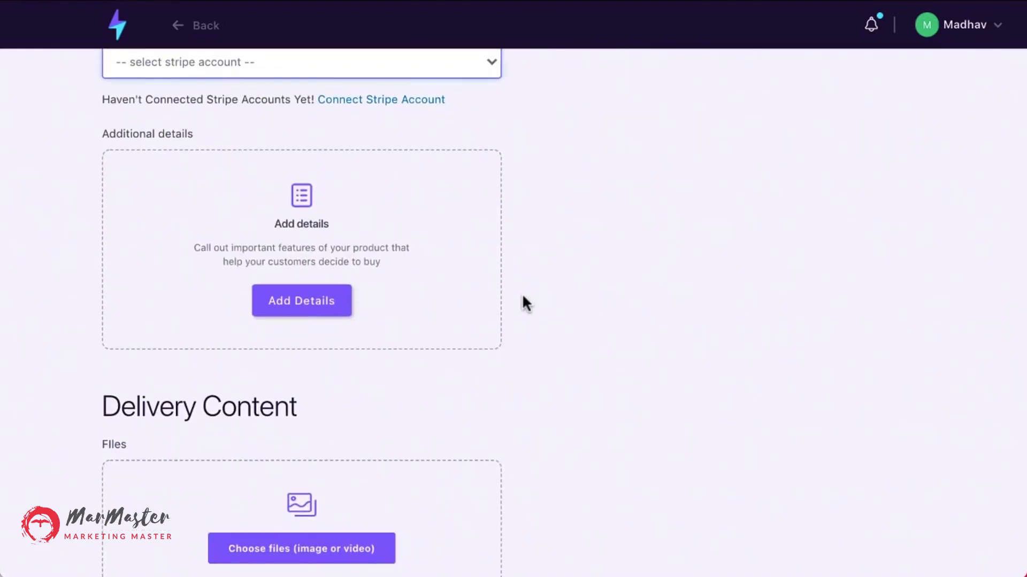
{"action": "scroll", "coordinate": [522, 293], "scroll_direction": "down", "scroll_amount": 1}
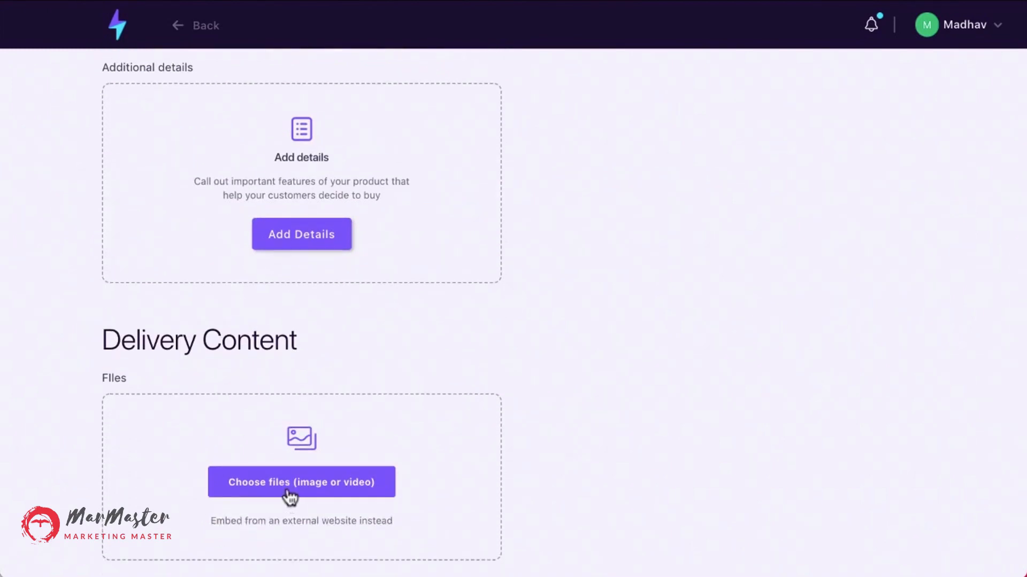
{"action": "scroll", "coordinate": [286, 497], "scroll_direction": "up", "scroll_amount": 3}
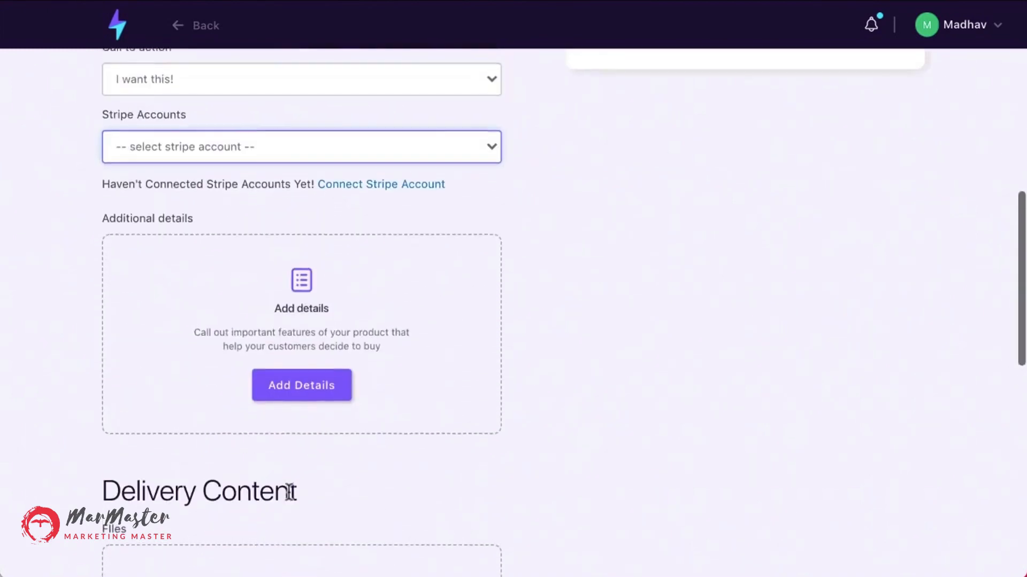
{"action": "scroll", "coordinate": [288, 494], "scroll_direction": "down", "scroll_amount": 1}
{"action": "scroll", "coordinate": [288, 489], "scroll_direction": "down", "scroll_amount": 2}
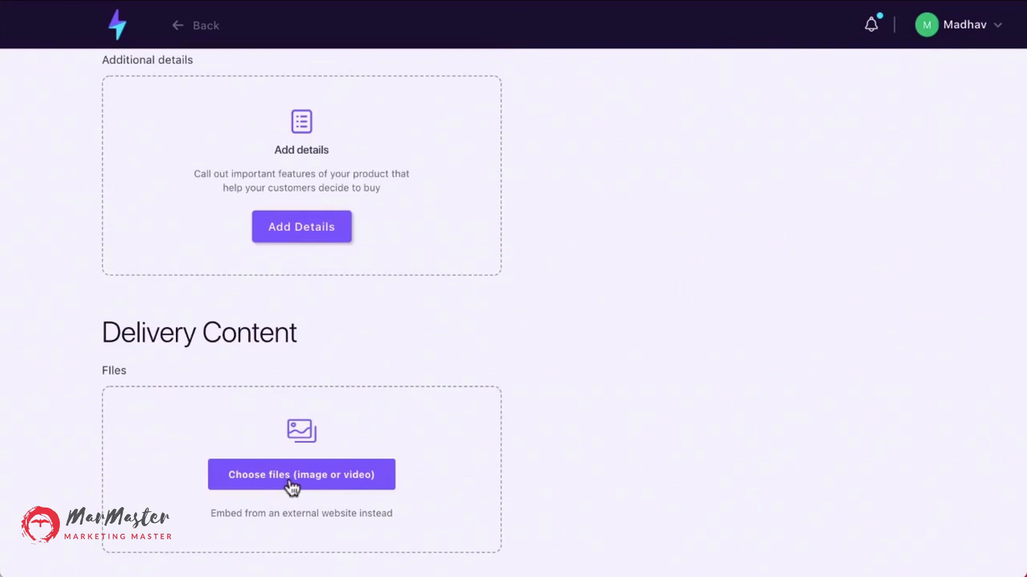
{"action": "left_click", "coordinate": [290, 488]}
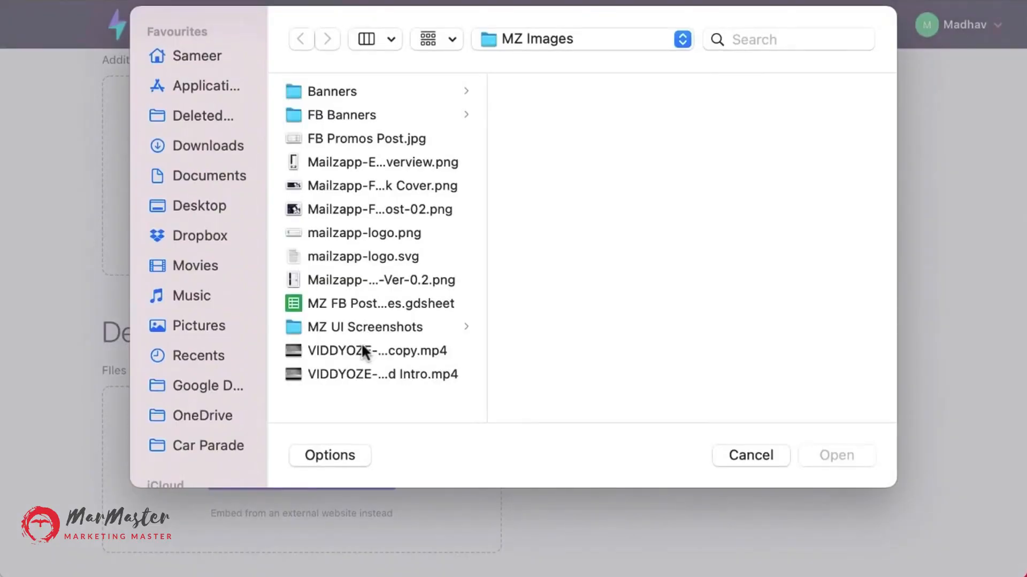
{"action": "left_click", "coordinate": [750, 454]}
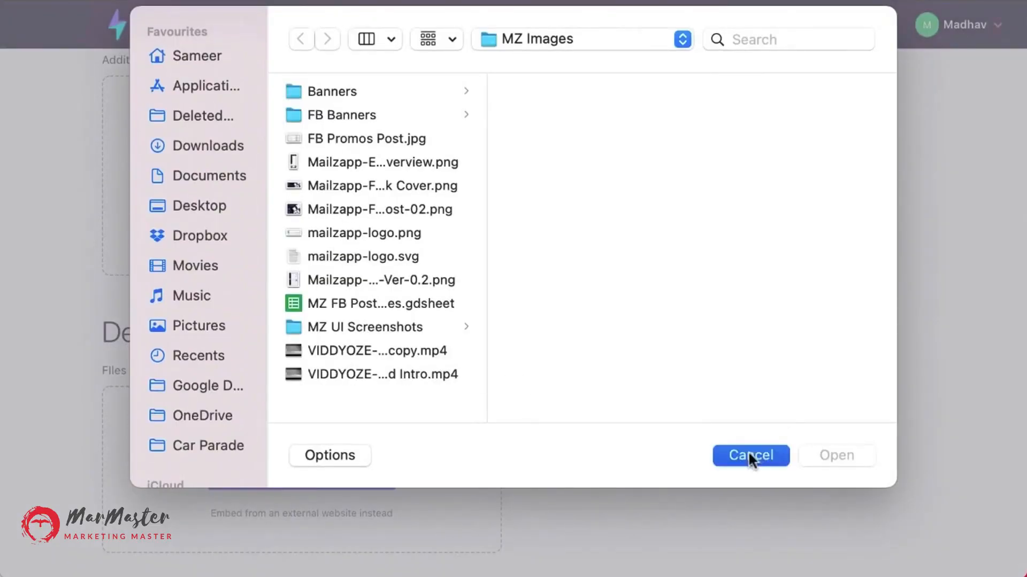
Add a version to the product in the Versions section.
{"action": "scroll", "coordinate": [461, 460], "scroll_direction": "up", "scroll_amount": 1}
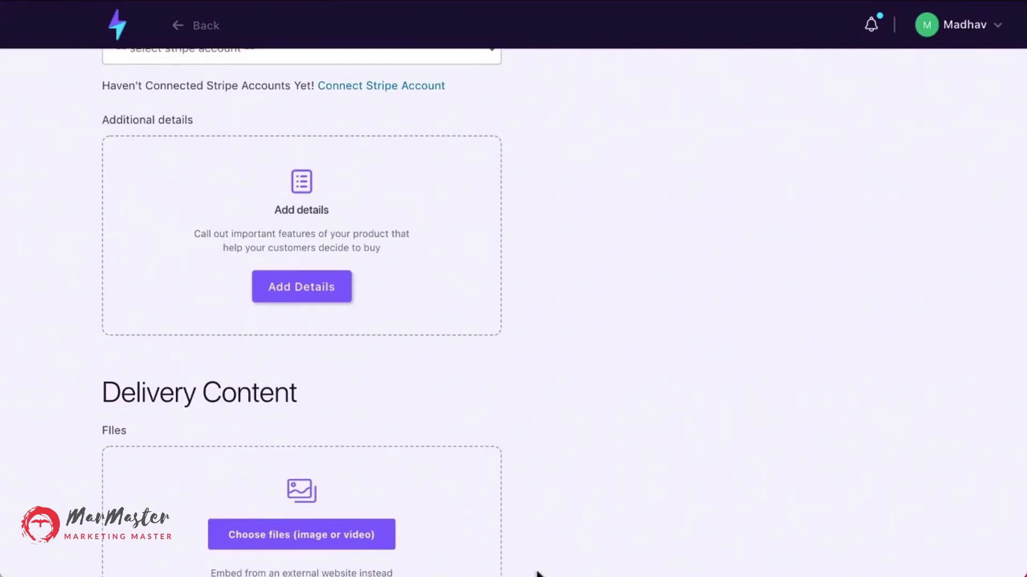
{"action": "scroll", "coordinate": [601, 386], "scroll_direction": "up", "scroll_amount": 6}
{"action": "scroll", "coordinate": [601, 386], "scroll_direction": "down", "scroll_amount": 12}
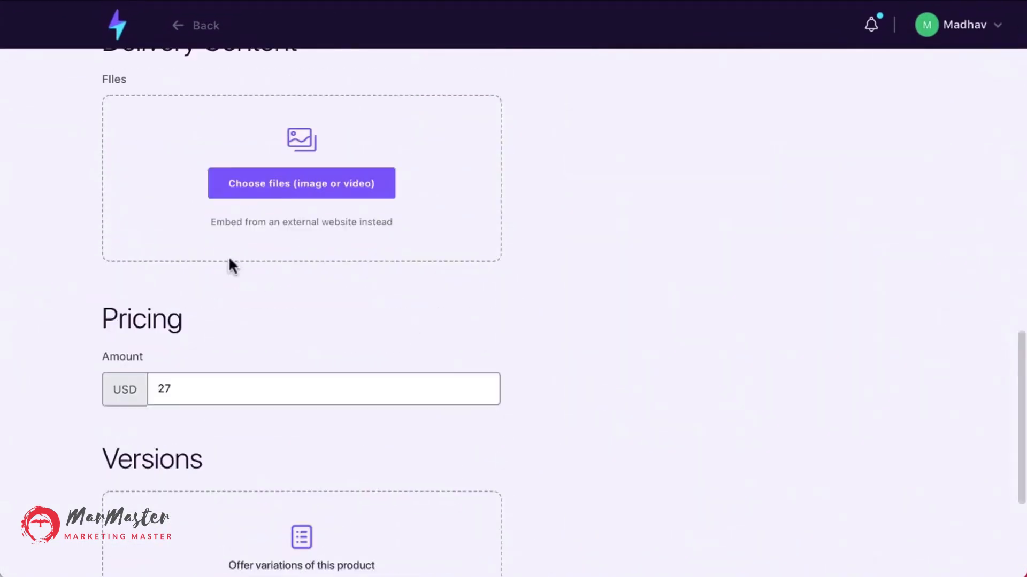
{"action": "scroll", "coordinate": [342, 260], "scroll_direction": "down", "scroll_amount": 4}
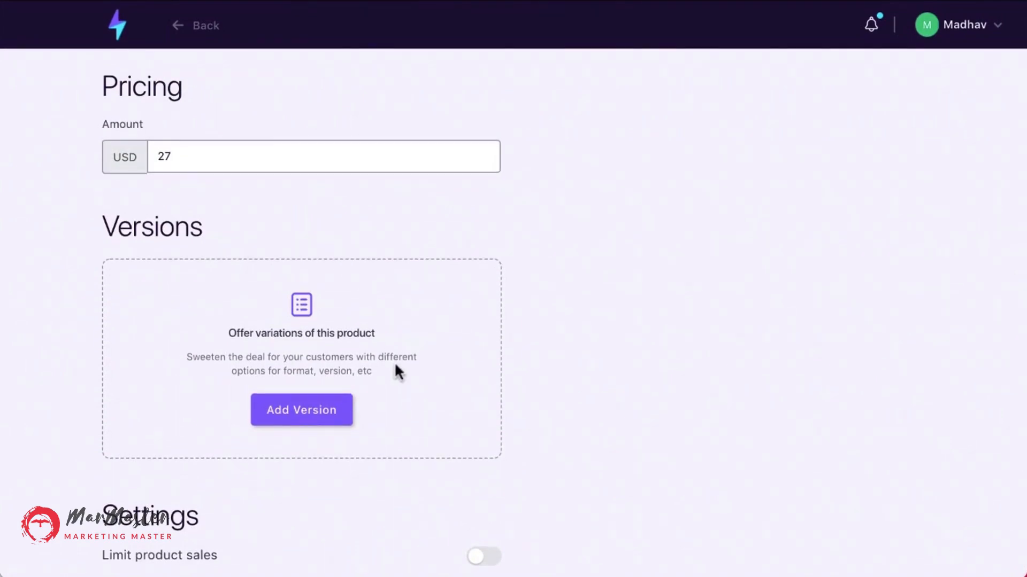
{"action": "left_click", "coordinate": [345, 406]}
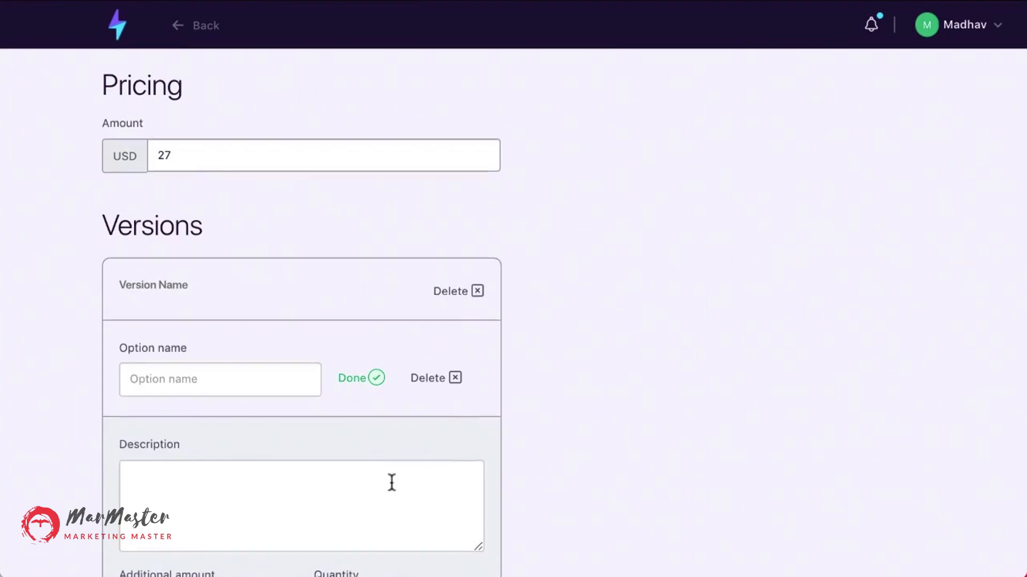
{"action": "scroll", "coordinate": [392, 483], "scroll_direction": "down", "scroll_amount": 2}
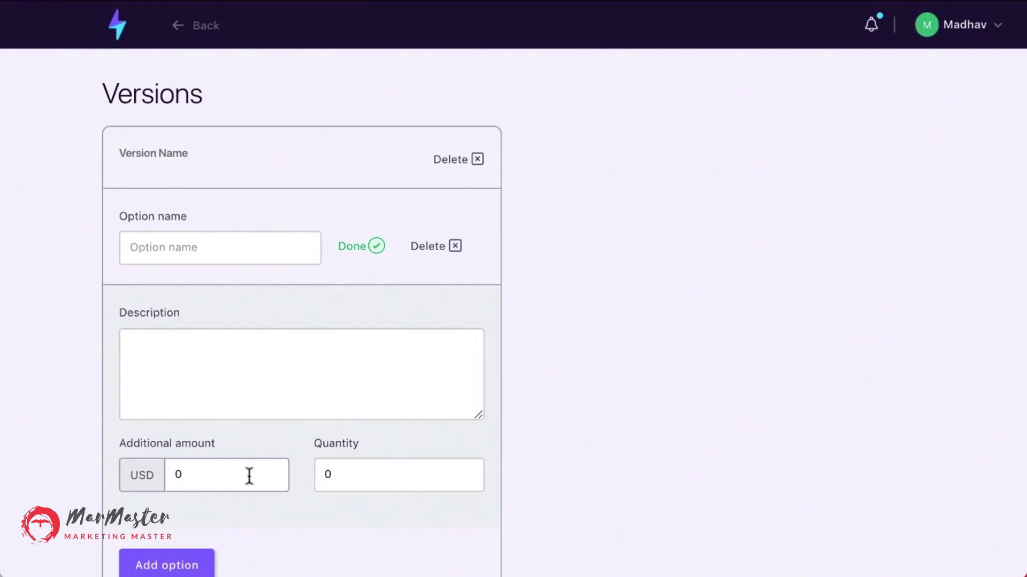
Set the version option's additional amount to 17 USD and its quantity to 100000.
{"action": "left_click", "coordinate": [205, 482]}
{"action": "type", "text": "17"}
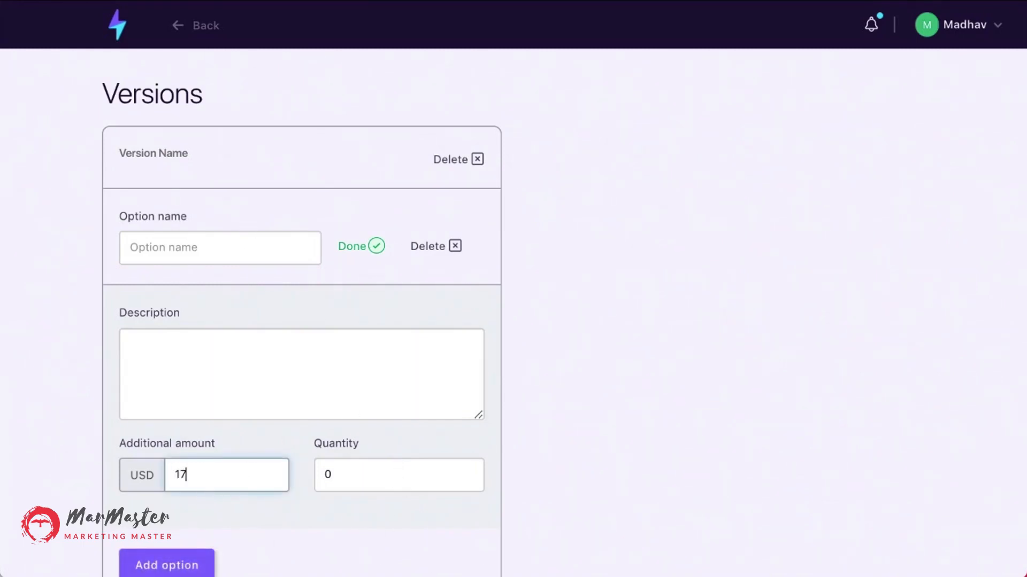
{"action": "left_click", "coordinate": [546, 416]}
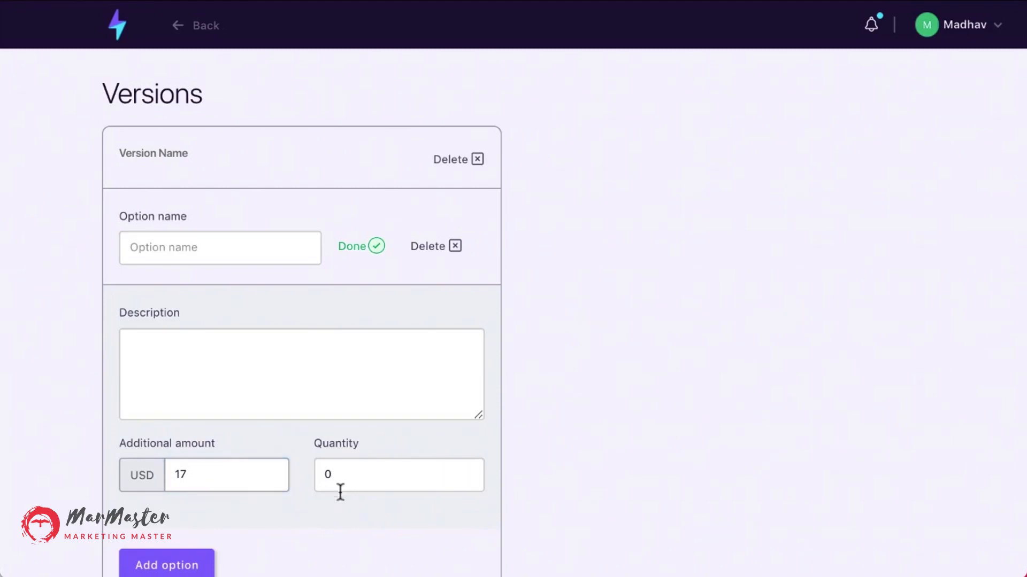
{"action": "left_click", "coordinate": [343, 483]}
{"action": "type", "text": "100000"}
{"action": "left_click", "coordinate": [537, 473]}
Enable Limit product sales and set the maximum number of purchases to 1000.
{"action": "scroll", "coordinate": [537, 473], "scroll_direction": "down", "scroll_amount": 2}
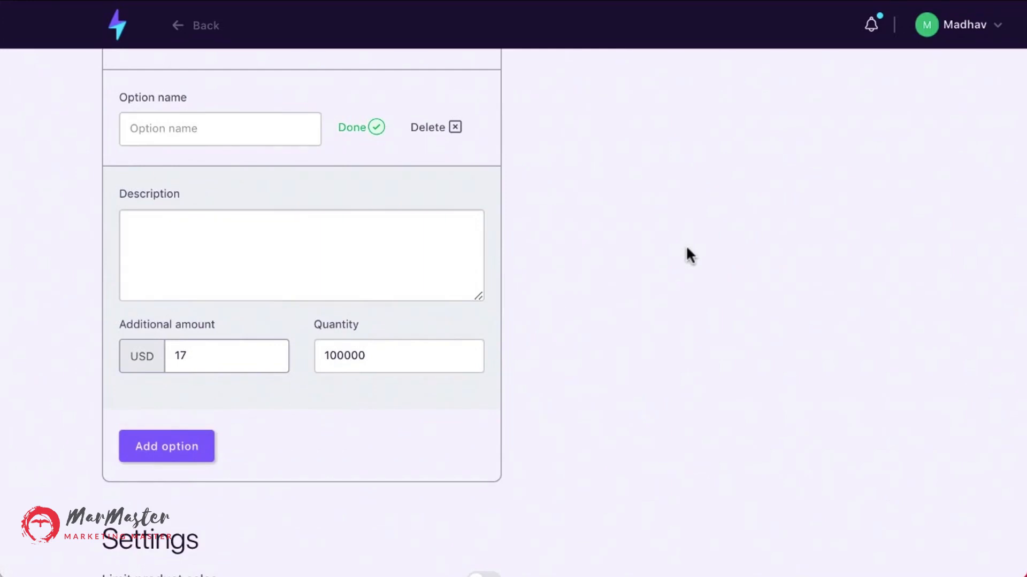
{"action": "scroll", "coordinate": [687, 248], "scroll_direction": "down", "scroll_amount": 1}
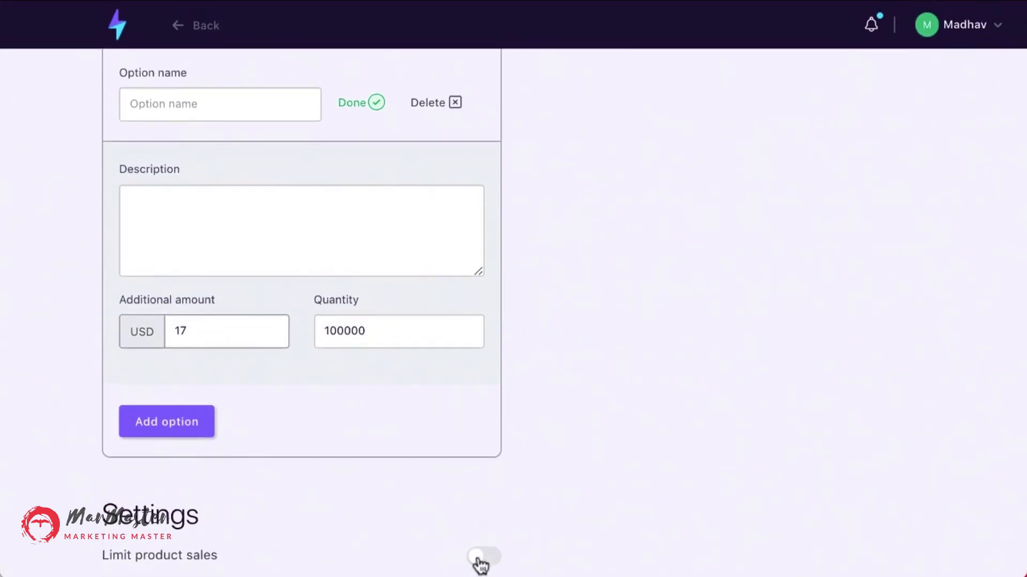
{"action": "left_click", "coordinate": [479, 562]}
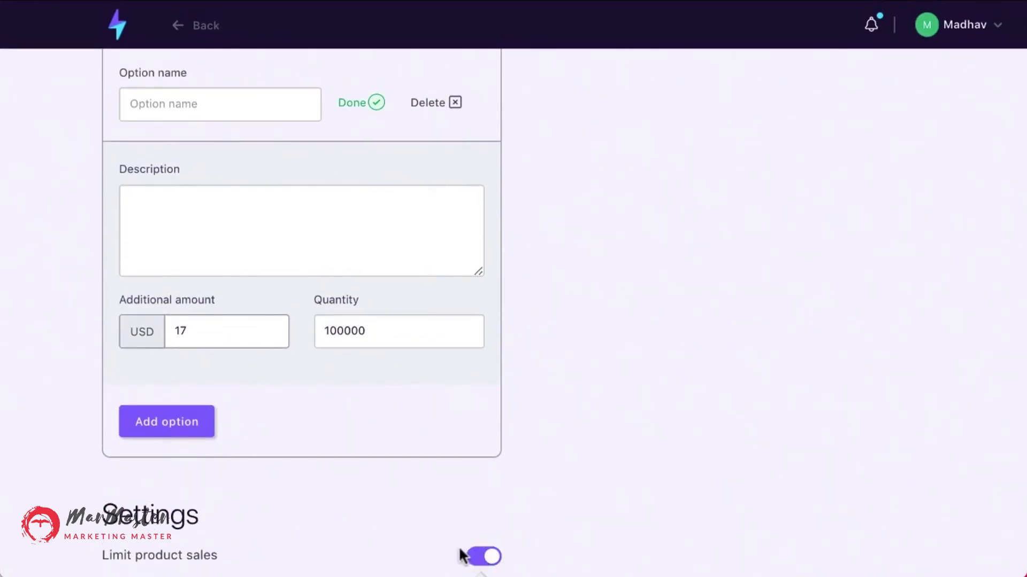
{"action": "scroll", "coordinate": [399, 441], "scroll_direction": "up", "scroll_amount": 3}
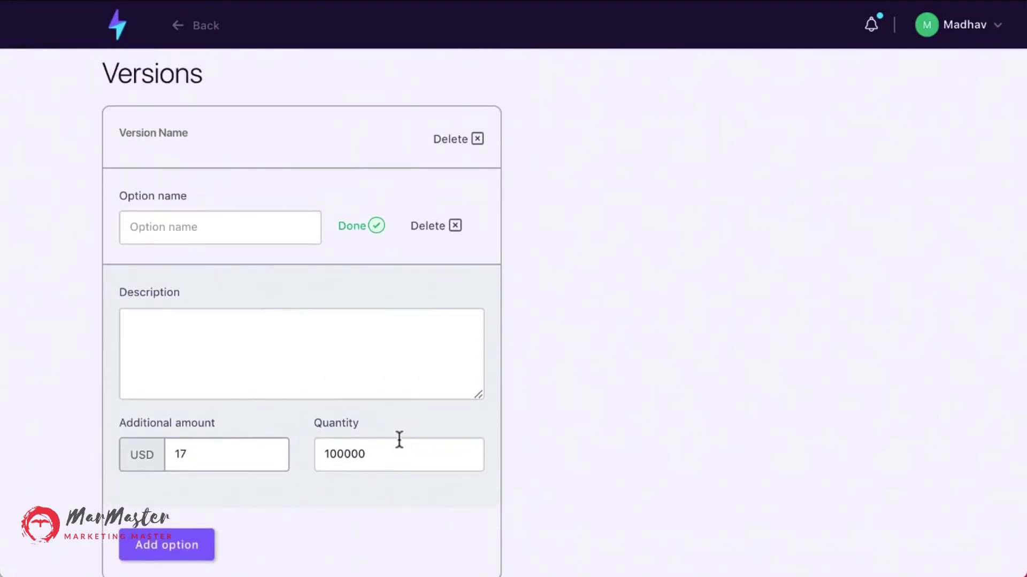
{"action": "scroll", "coordinate": [399, 440], "scroll_direction": "down", "scroll_amount": 6}
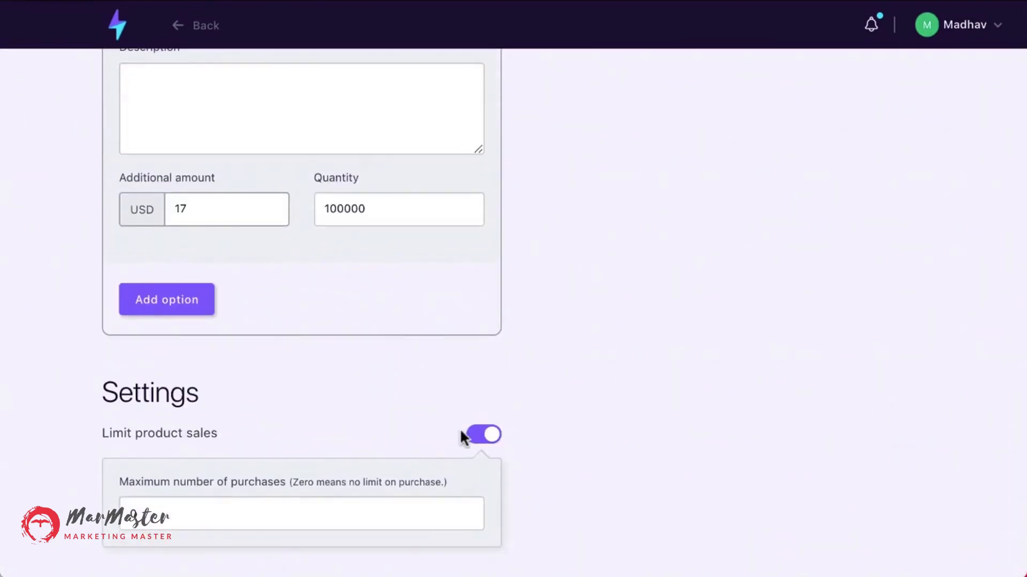
{"action": "left_click", "coordinate": [257, 522]}
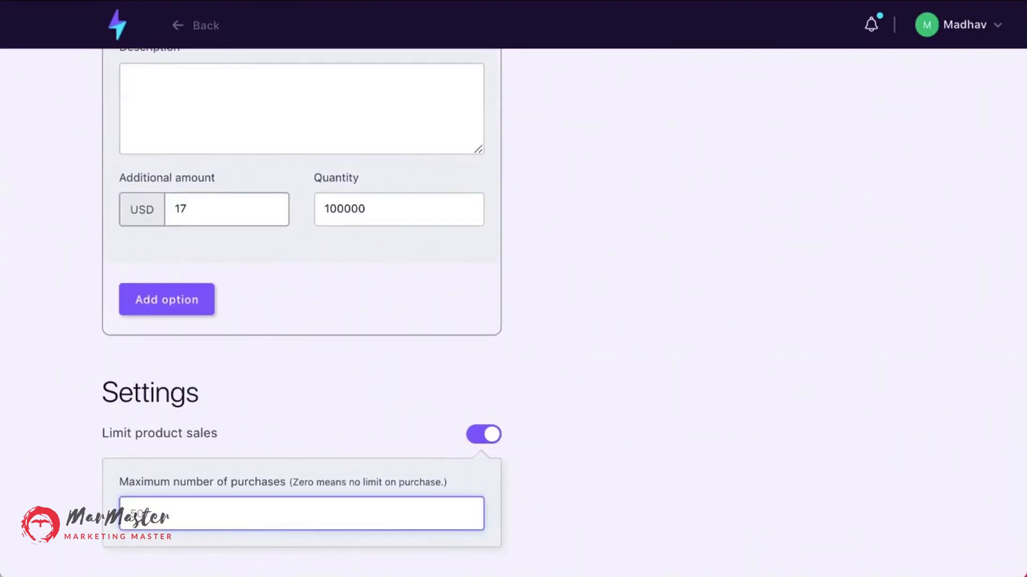
{"action": "type", "text": "1000"}
{"action": "scroll", "coordinate": [390, 424], "scroll_direction": "up", "scroll_amount": 15}
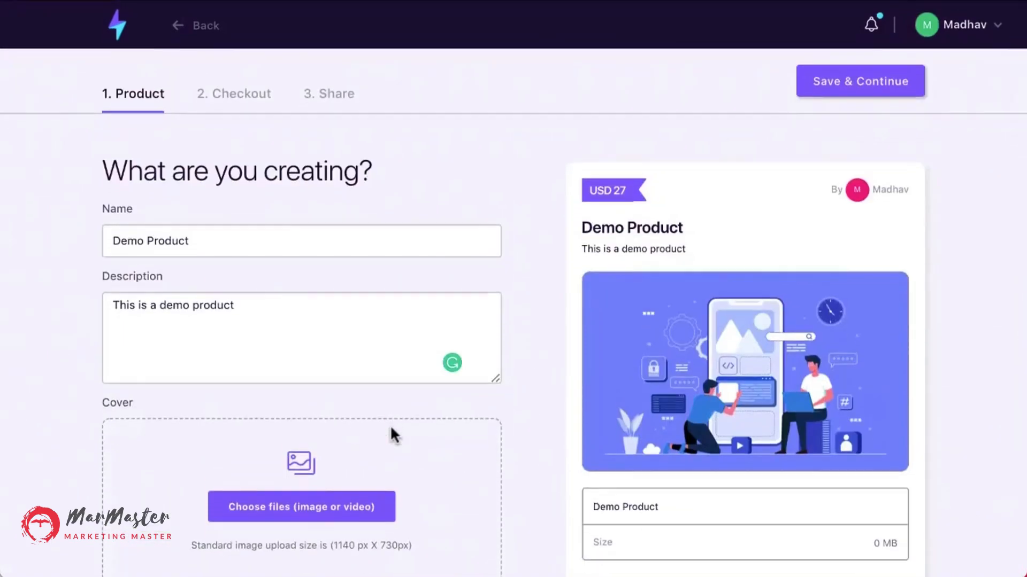
Review the product preview card, including its description and amount.
{"action": "scroll", "coordinate": [553, 409], "scroll_direction": "down", "scroll_amount": 2}
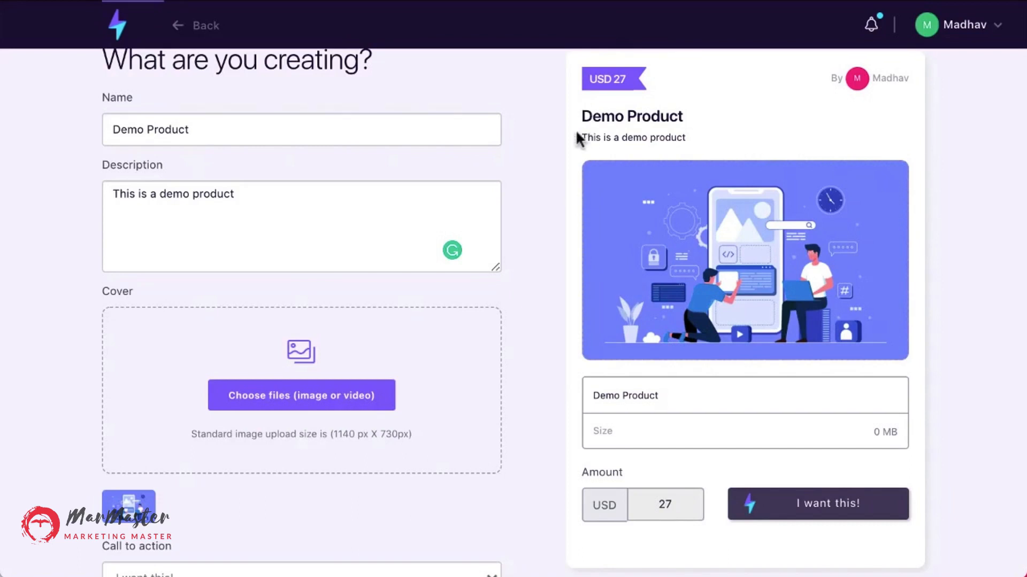
{"action": "left_click_drag", "start_coordinate": [581, 137], "coordinate": [701, 145]}
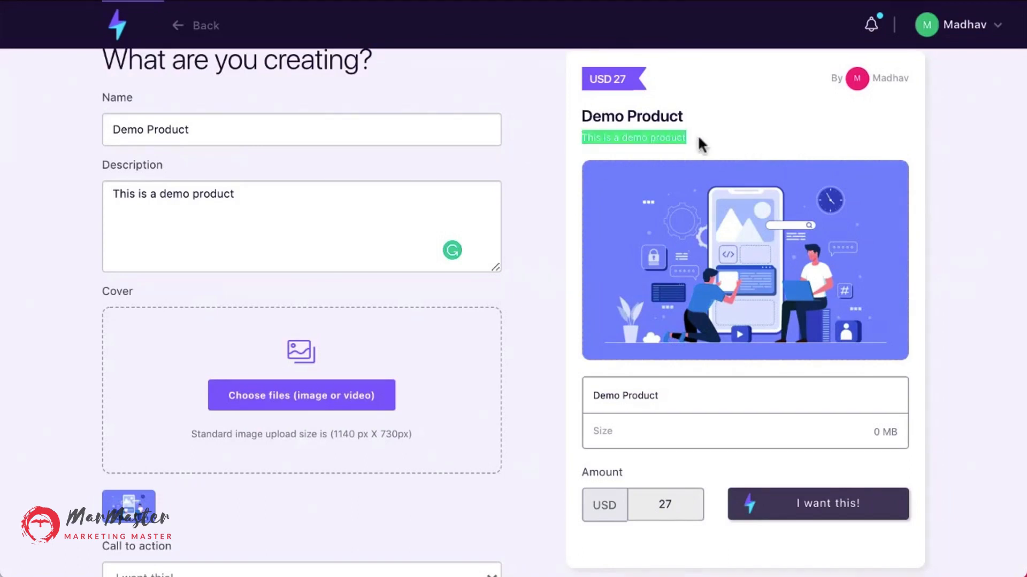
{"action": "left_click", "coordinate": [699, 140]}
{"action": "scroll", "coordinate": [701, 165], "scroll_direction": "up", "scroll_amount": 1}
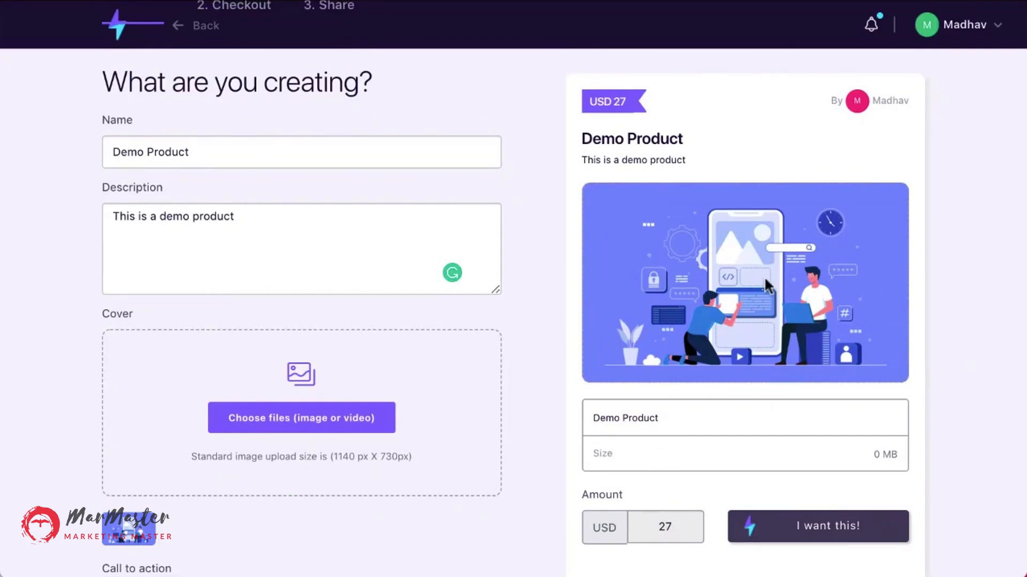
{"action": "scroll", "coordinate": [765, 276], "scroll_direction": "down", "scroll_amount": 3}
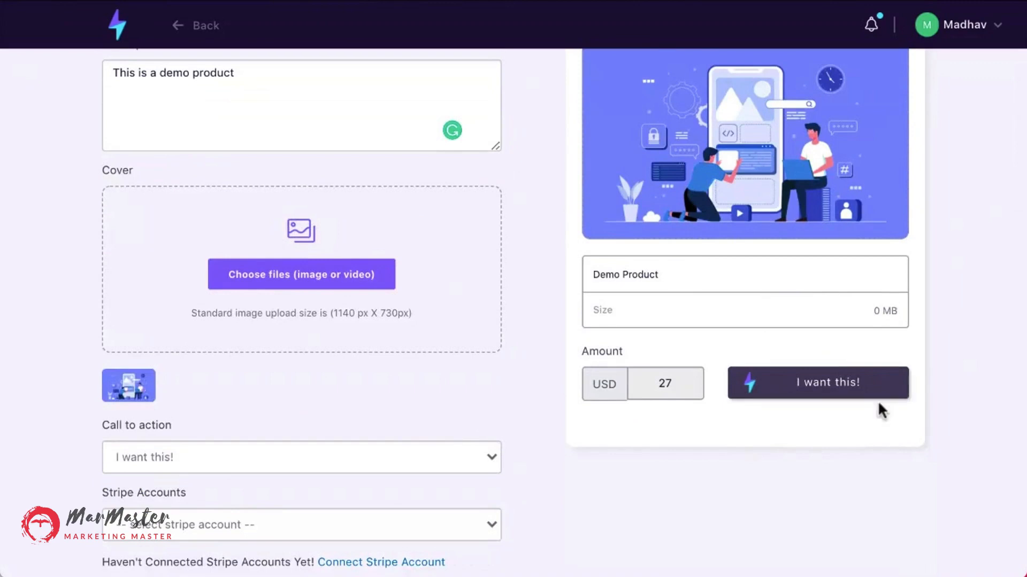
{"action": "scroll", "coordinate": [762, 541], "scroll_direction": "up", "scroll_amount": 5}
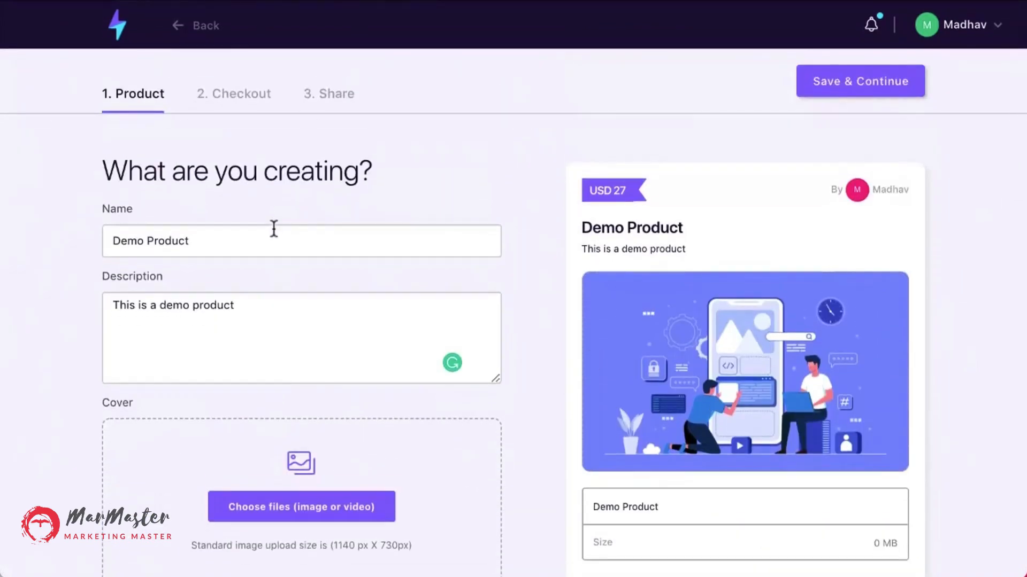
On the Checkout step, enable the discount code field and set the discount's amount off to 50%.
{"action": "left_click", "coordinate": [241, 99]}
{"action": "scroll", "coordinate": [243, 103], "scroll_direction": "down", "scroll_amount": 1}
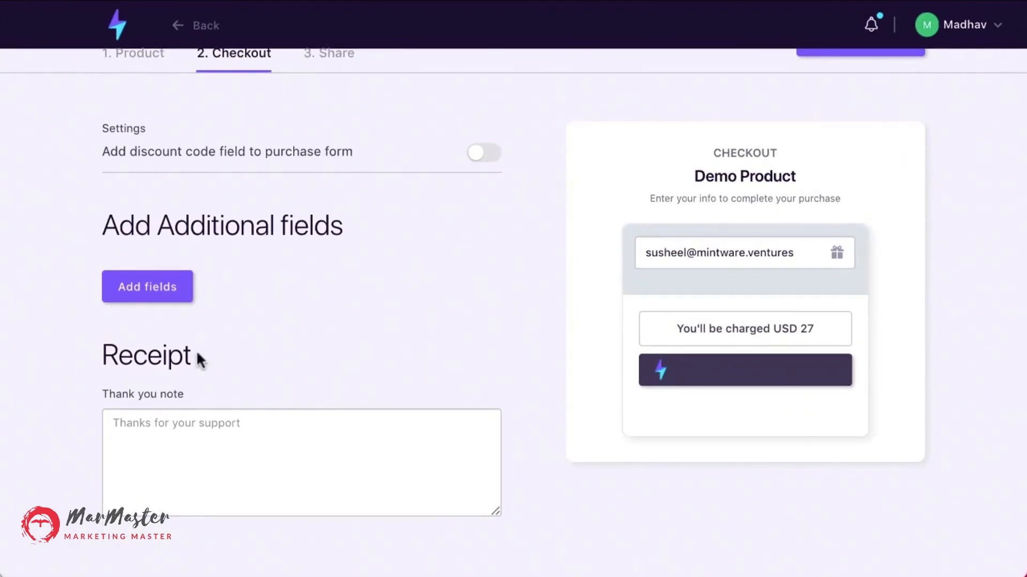
{"action": "left_click", "coordinate": [479, 156]}
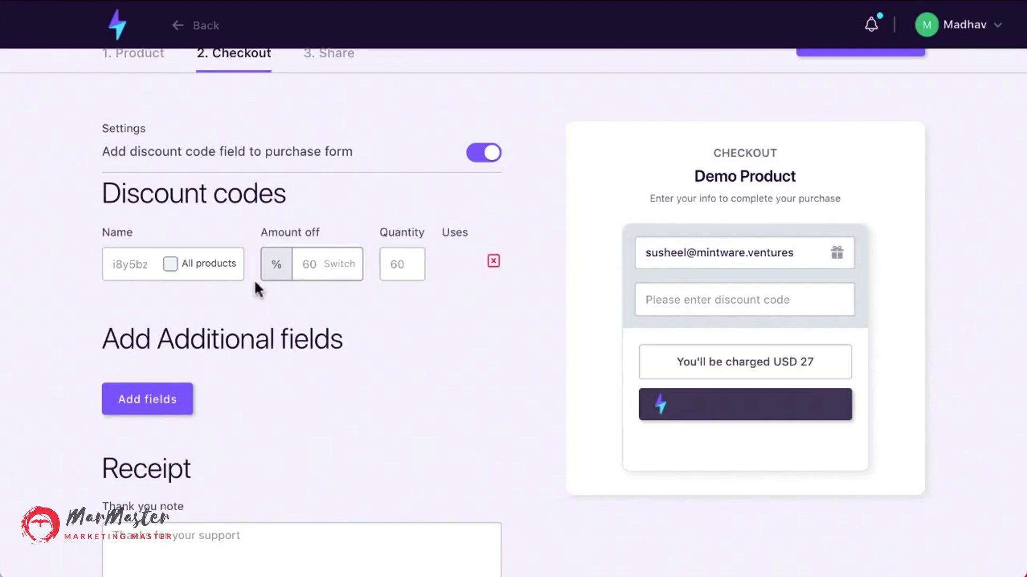
{"action": "left_click", "coordinate": [320, 265]}
{"action": "type", "text": "50"}
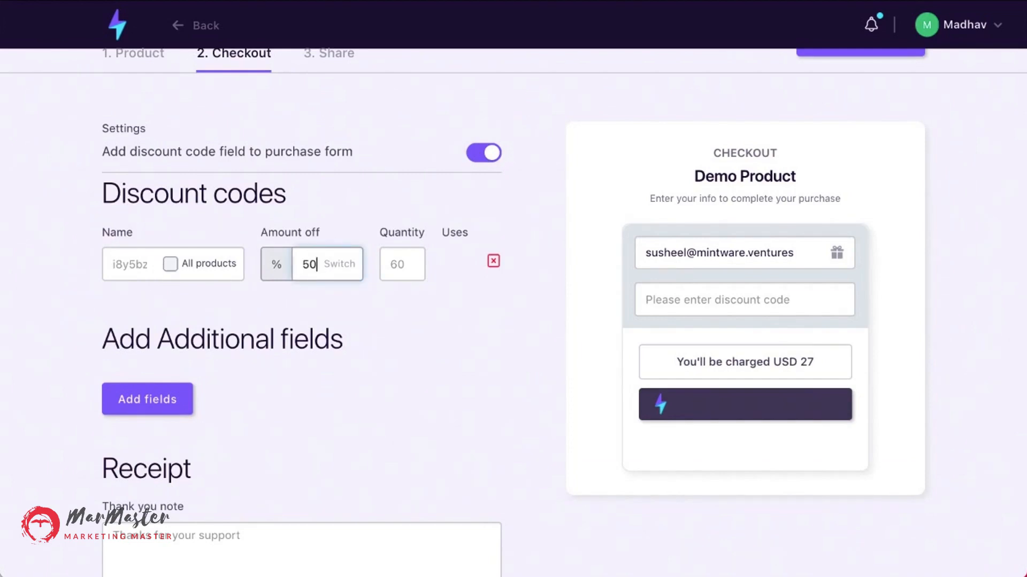
{"action": "left_click", "coordinate": [22, 359]}
Try to save and continue from the checkout settings.
{"action": "scroll", "coordinate": [69, 366], "scroll_direction": "down", "scroll_amount": 2}
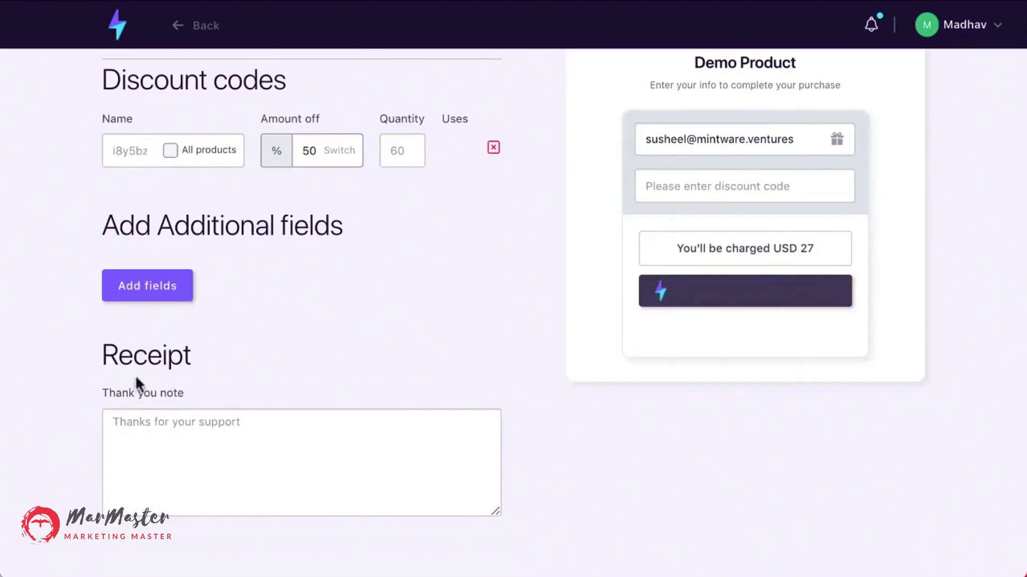
{"action": "scroll", "coordinate": [358, 484], "scroll_direction": "up", "scroll_amount": 2}
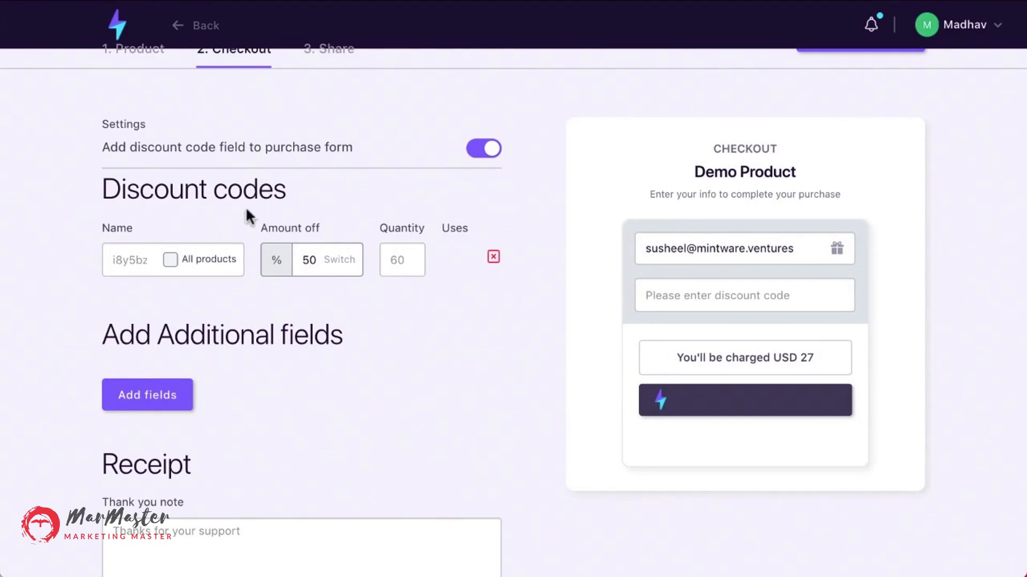
{"action": "scroll", "coordinate": [245, 207], "scroll_direction": "up", "scroll_amount": 2}
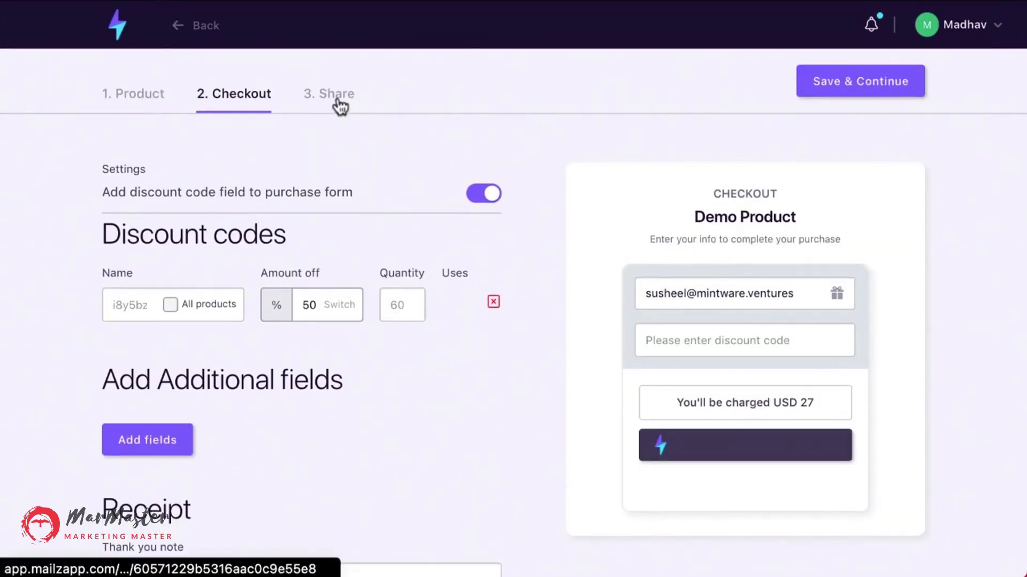
{"action": "left_click", "coordinate": [898, 92]}
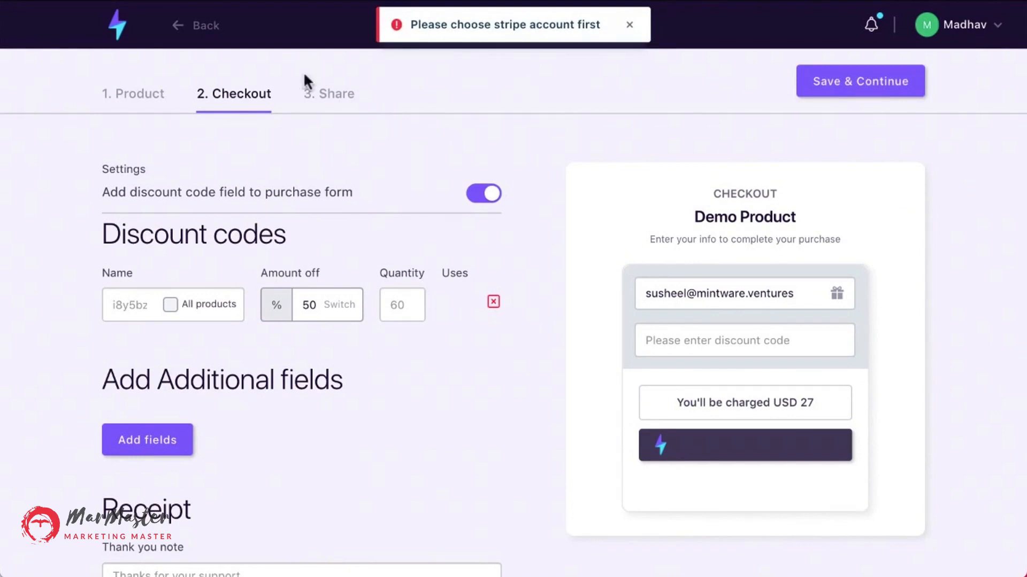
{"action": "left_click", "coordinate": [629, 25]}
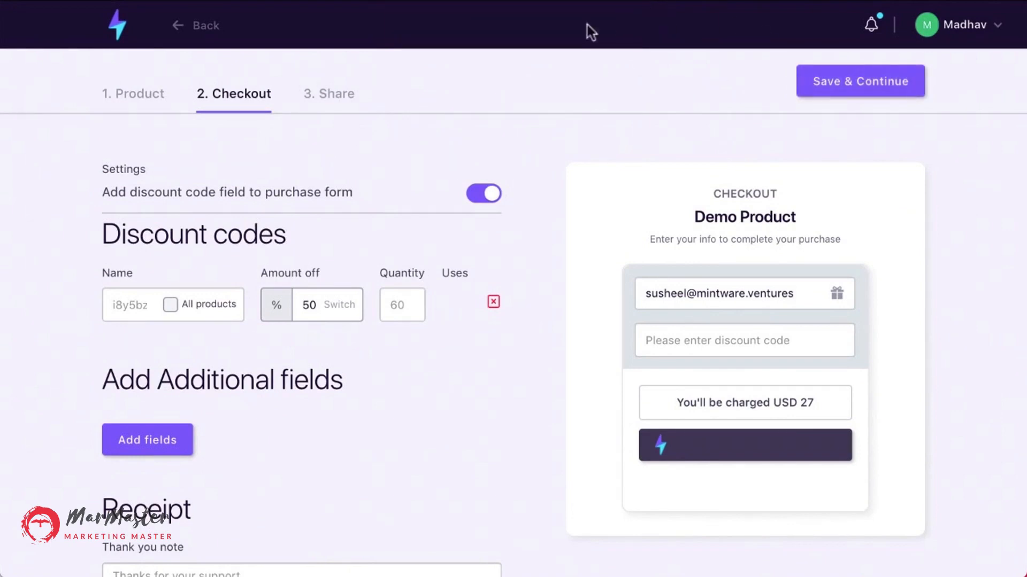
Open the Share step, review the product URL and embed code, and publish the product.
{"action": "left_click", "coordinate": [334, 100]}
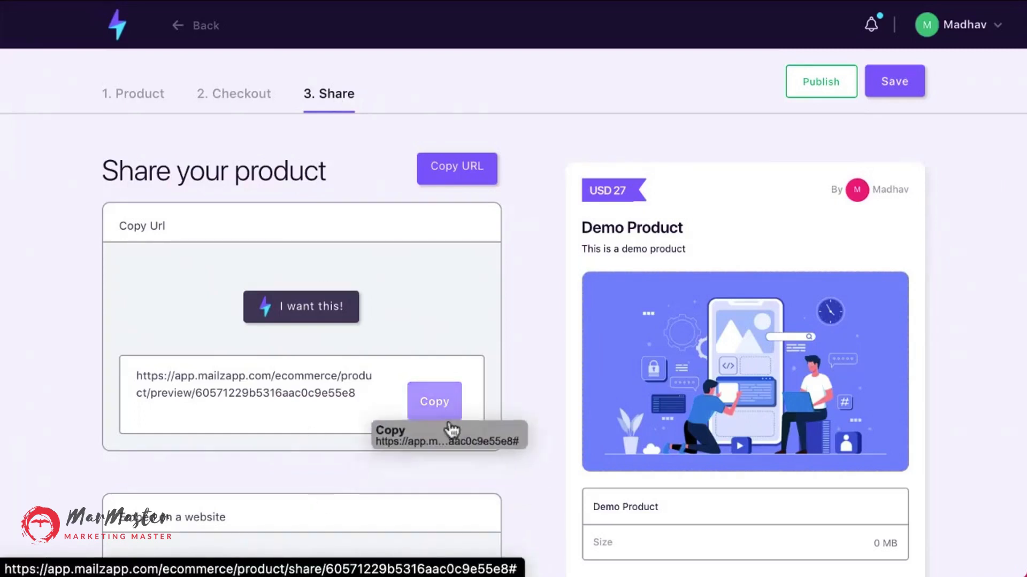
{"action": "scroll", "coordinate": [285, 431], "scroll_direction": "down", "scroll_amount": 1}
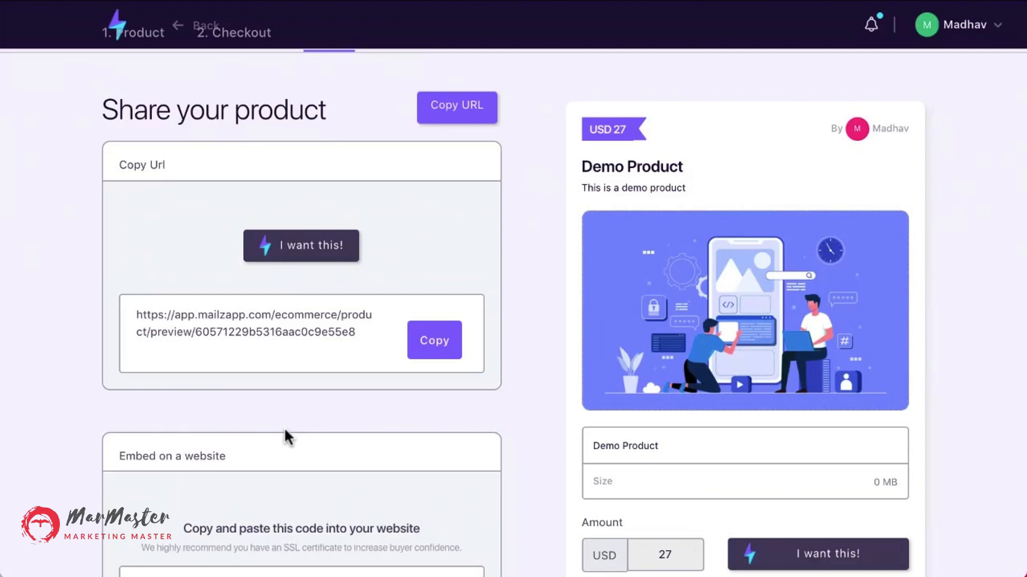
{"action": "scroll", "coordinate": [285, 431], "scroll_direction": "down", "scroll_amount": 3}
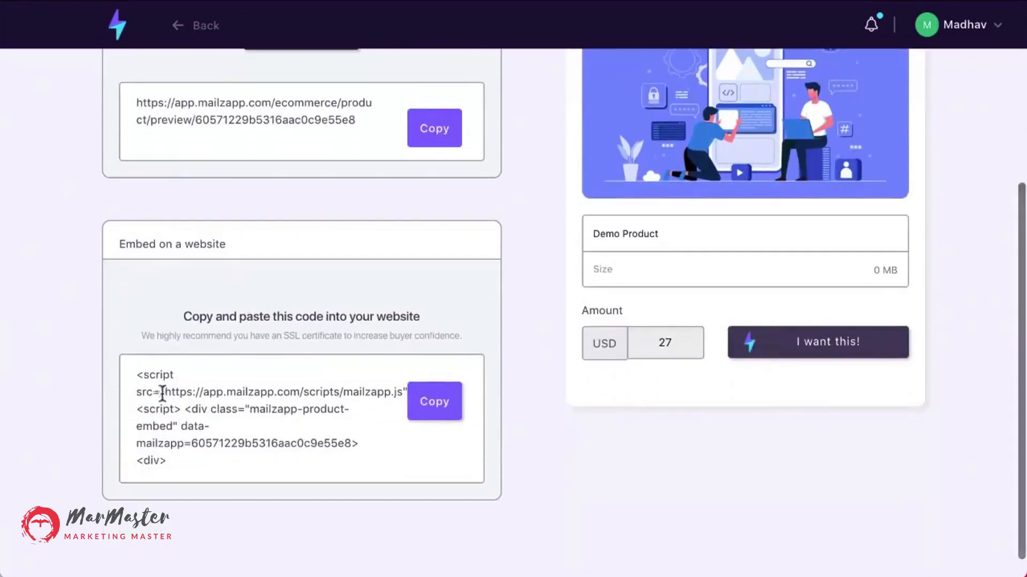
{"action": "scroll", "coordinate": [345, 409], "scroll_direction": "up", "scroll_amount": 5}
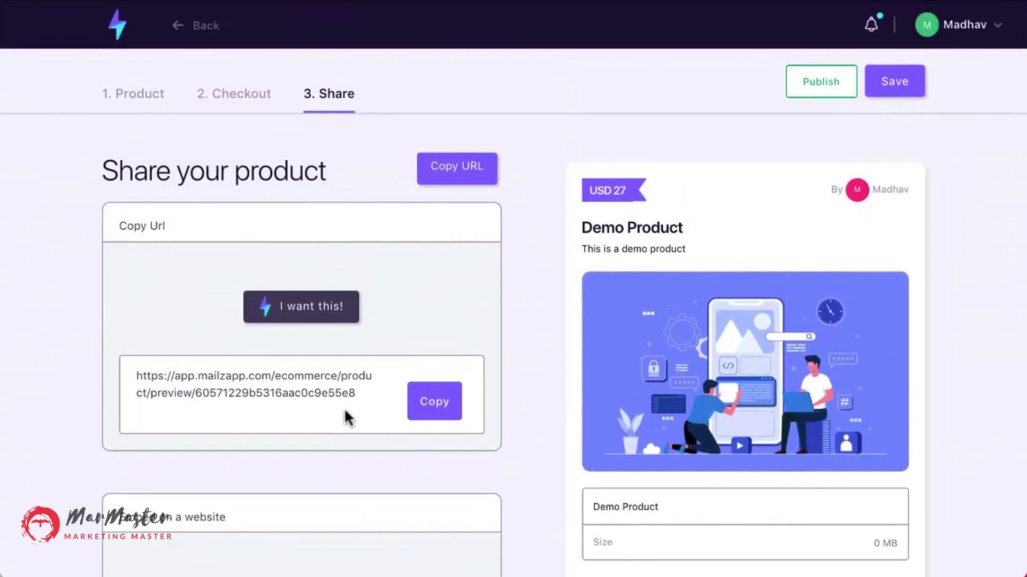
{"action": "scroll", "coordinate": [344, 407], "scroll_direction": "down", "scroll_amount": 1}
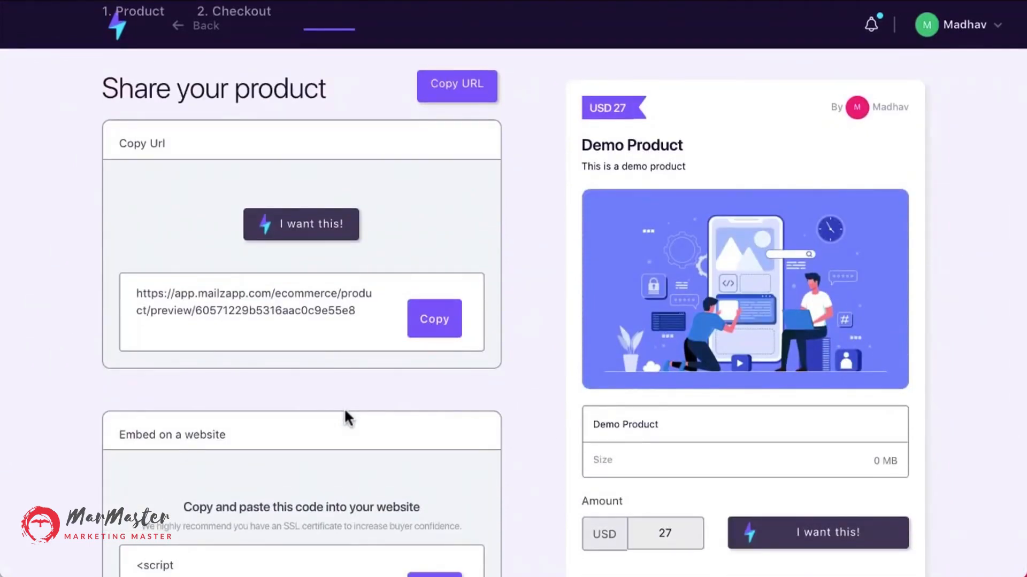
{"action": "scroll", "coordinate": [692, 221], "scroll_direction": "up", "scroll_amount": 1}
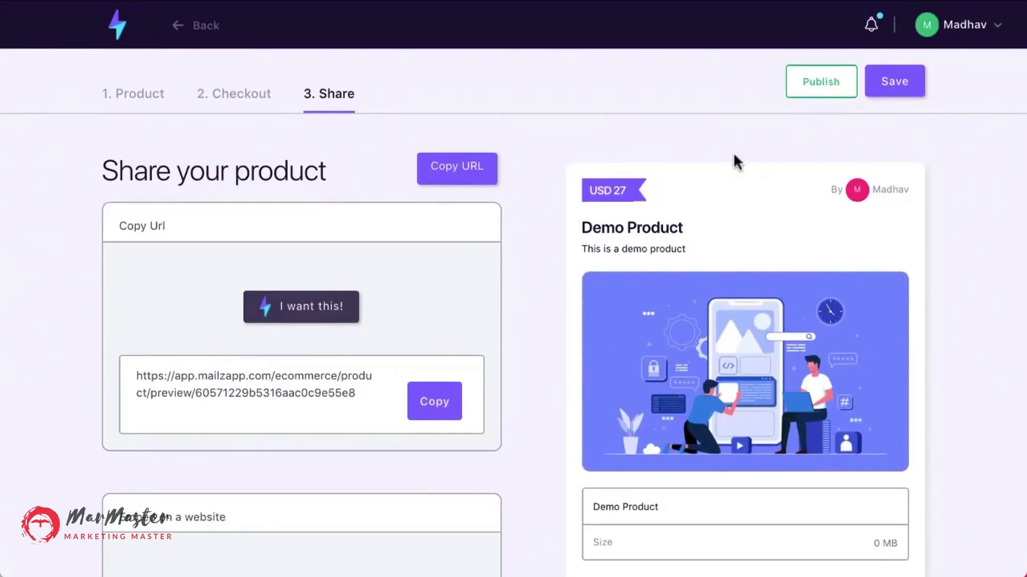
{"action": "left_click", "coordinate": [836, 90]}
Return to the products list and open the Broadcasts list.
{"action": "left_click", "coordinate": [187, 39]}
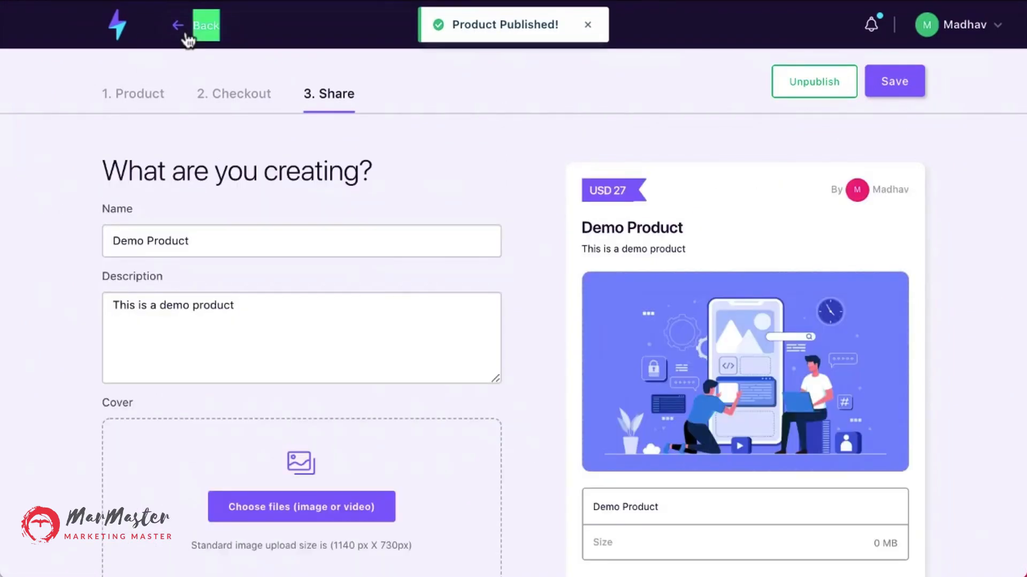
{"action": "left_click", "coordinate": [188, 39]}
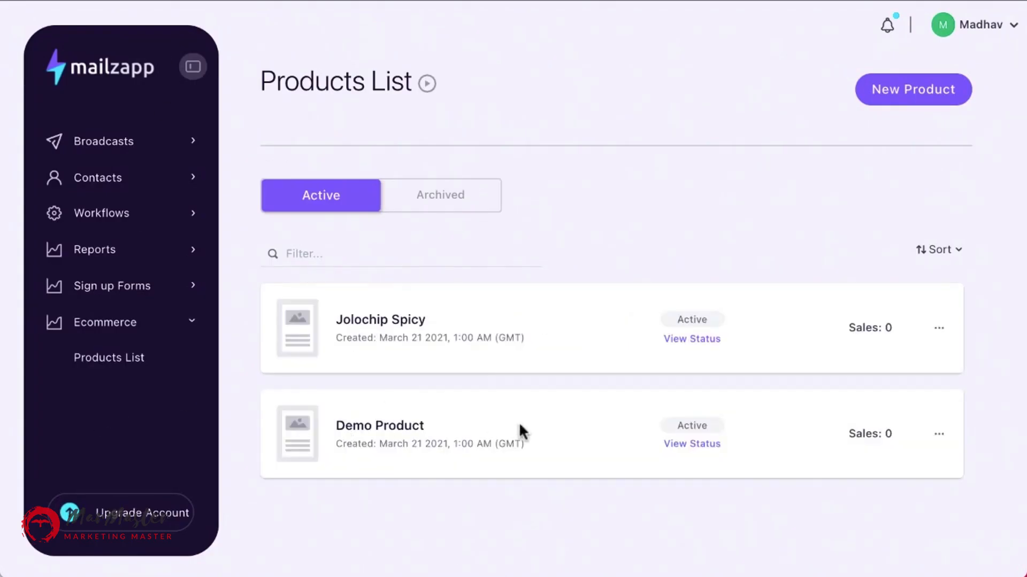
{"action": "left_click", "coordinate": [127, 142]}
{"action": "left_click", "coordinate": [111, 191]}
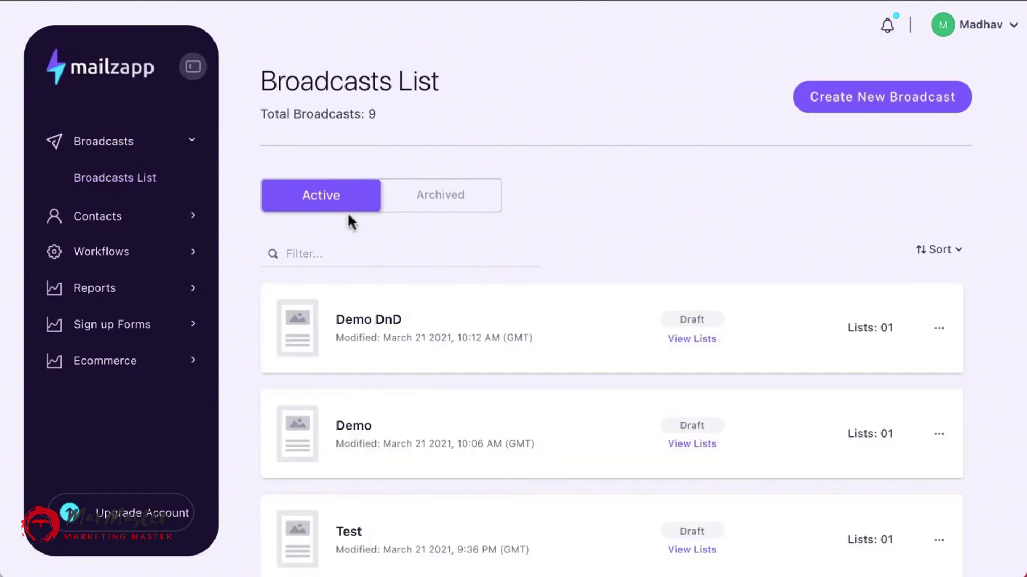
Create a new HTML Editor broadcast named Mailzapp Commerce.
{"action": "left_click", "coordinate": [882, 97]}
{"action": "left_click", "coordinate": [436, 323]}
{"action": "type", "text": "Mailzapp Commeerc"}
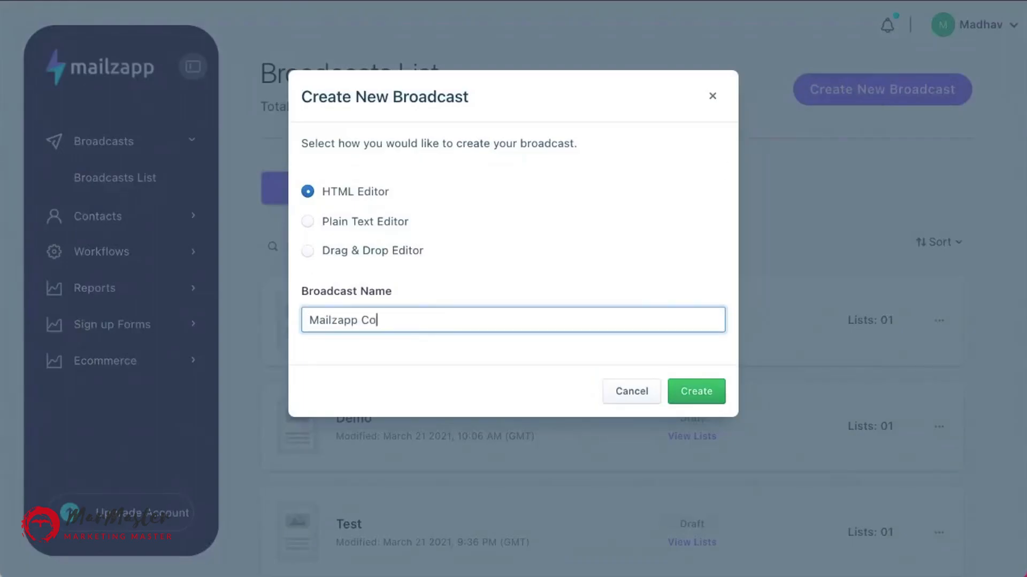
{"action": "key", "text": "BackSpace"}
{"action": "key", "text": "BackSpace"}
{"action": "key", "text": "BackSpace"}
{"action": "type", "text": "rce"}
{"action": "left_click", "coordinate": [695, 393]}
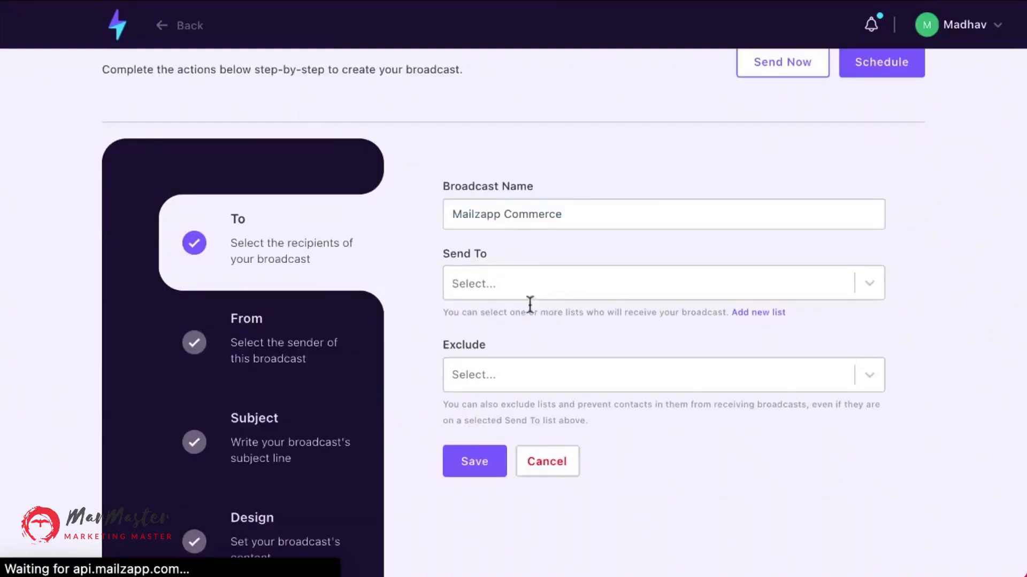
Set the broadcast's Send To list to Demo CnP and save.
{"action": "left_click", "coordinate": [499, 279]}
{"action": "left_click", "coordinate": [484, 328]}
{"action": "left_click", "coordinate": [476, 370]}
{"action": "left_click", "coordinate": [480, 377]}
{"action": "key", "text": "BackSpace"}
{"action": "left_click", "coordinate": [484, 423]}
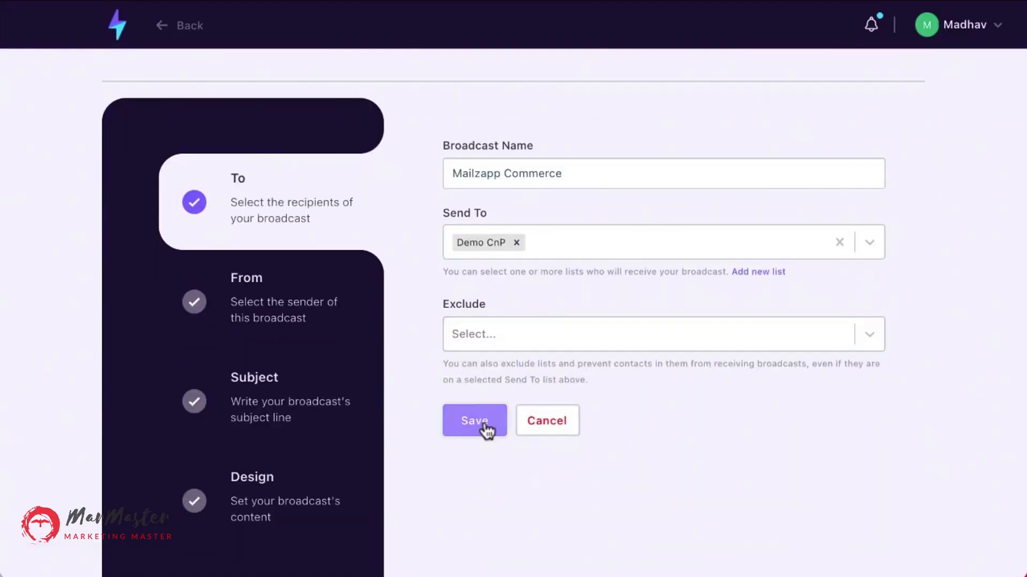
Choose the broadcast's sender and save the From section.
{"action": "left_click", "coordinate": [483, 174]}
{"action": "left_click", "coordinate": [493, 272]}
{"action": "left_click", "coordinate": [491, 305]}
{"action": "left_click", "coordinate": [488, 403]}
Set the broadcast's subject line to Awesome Product and save.
{"action": "left_click", "coordinate": [499, 174]}
{"action": "type", "text": "Awesome Product"}
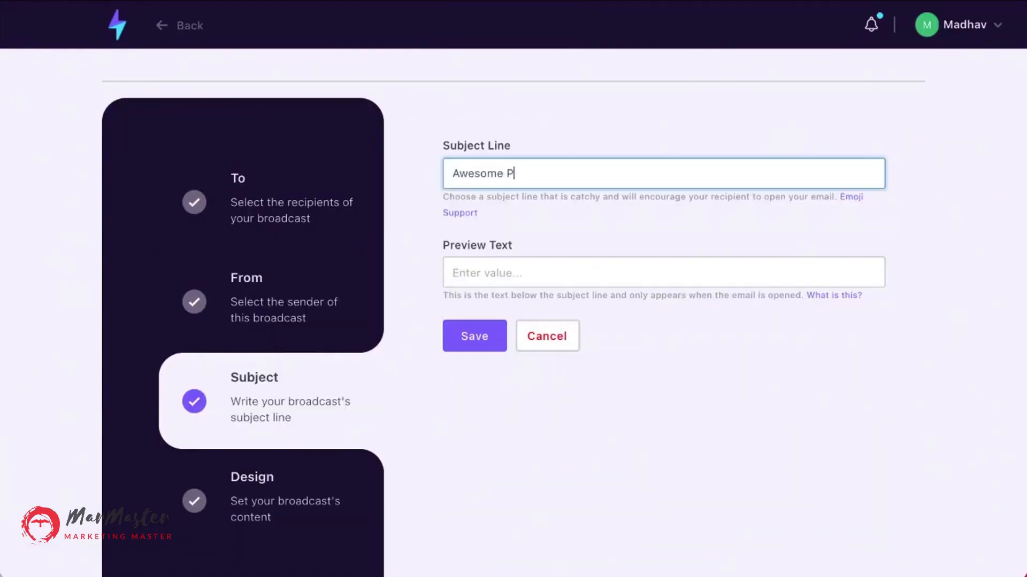
{"action": "left_click", "coordinate": [495, 268]}
{"action": "left_click", "coordinate": [479, 340]}
Enter a physical address in the footer field and open the email editor.
{"action": "left_click", "coordinate": [481, 289]}
{"action": "type", "text": "Physical Ad"}
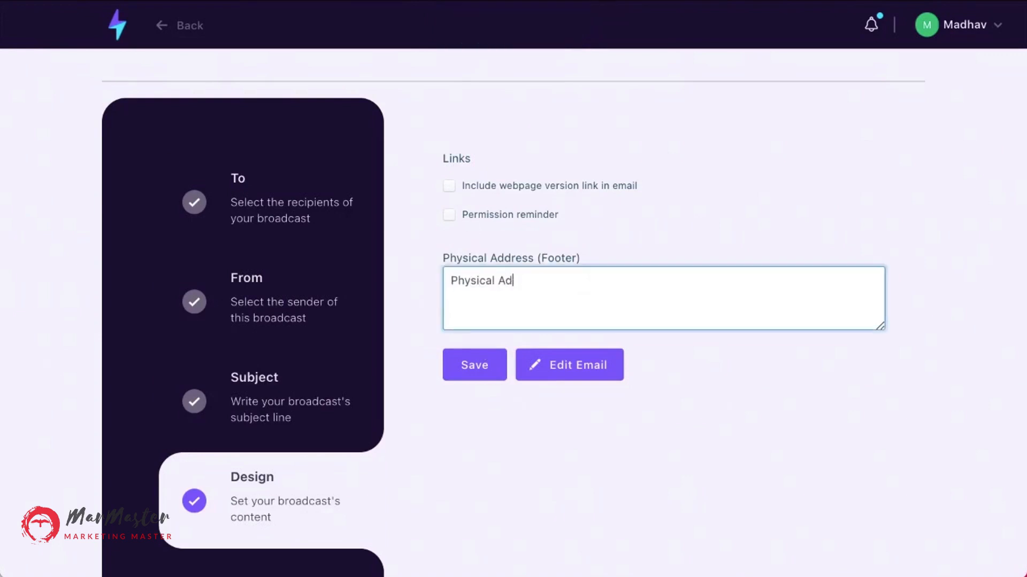
{"action": "left_click", "coordinate": [565, 359]}
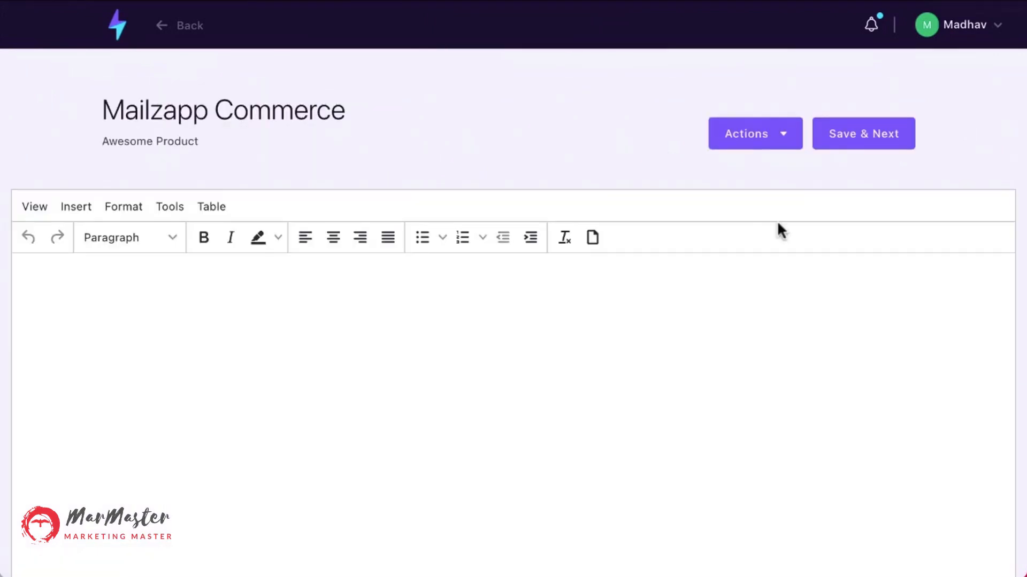
Embed the Jolochip Spicy product into the email body.
{"action": "left_click", "coordinate": [785, 136]}
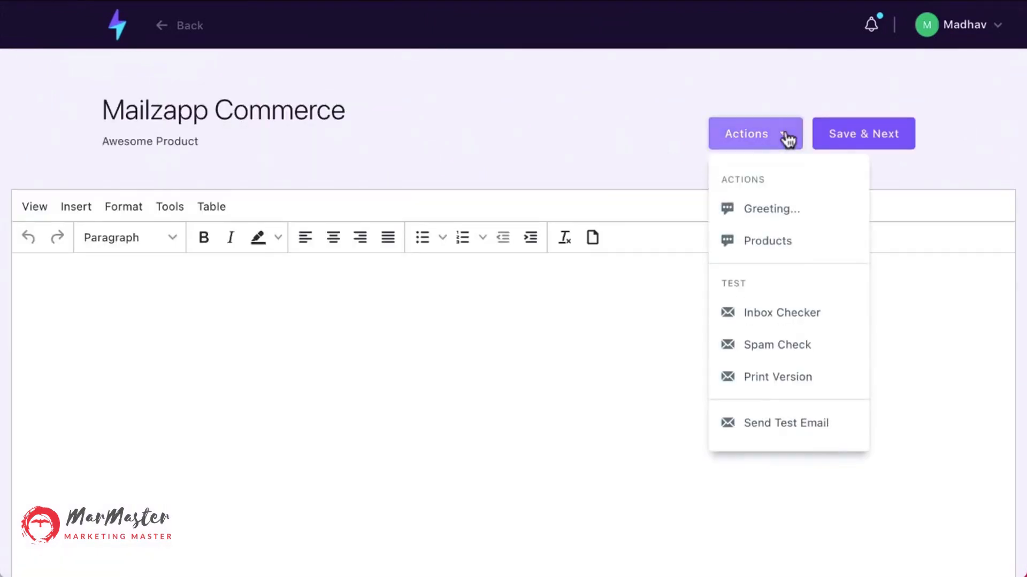
{"action": "left_click", "coordinate": [773, 240]}
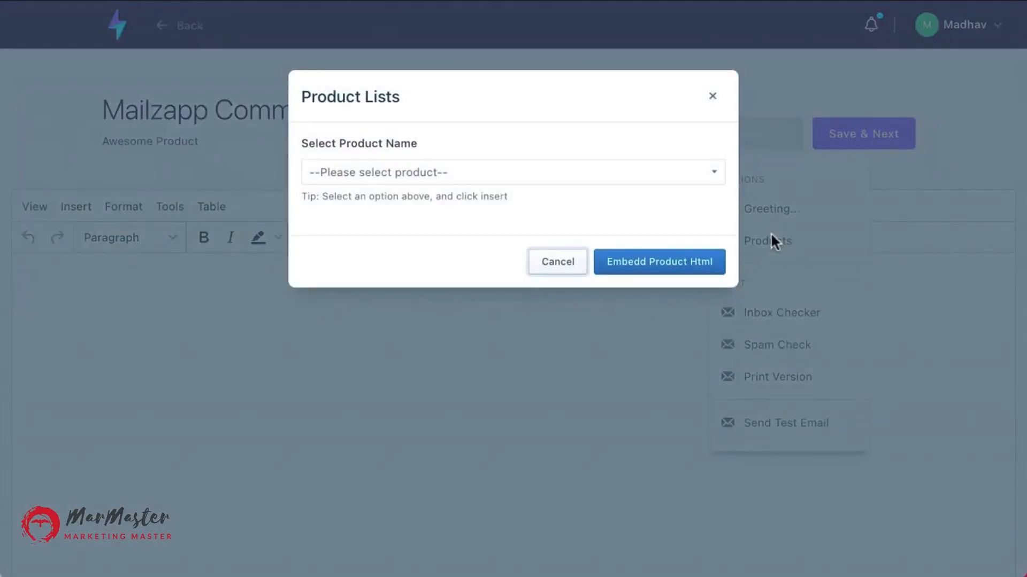
{"action": "left_click", "coordinate": [717, 174]}
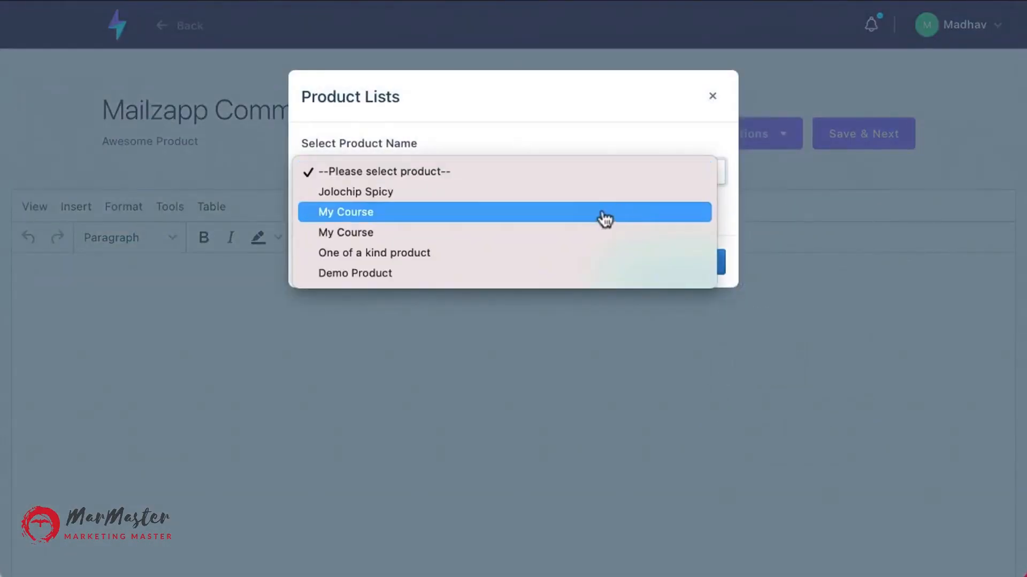
{"action": "left_click", "coordinate": [558, 202]}
{"action": "left_click", "coordinate": [663, 261]}
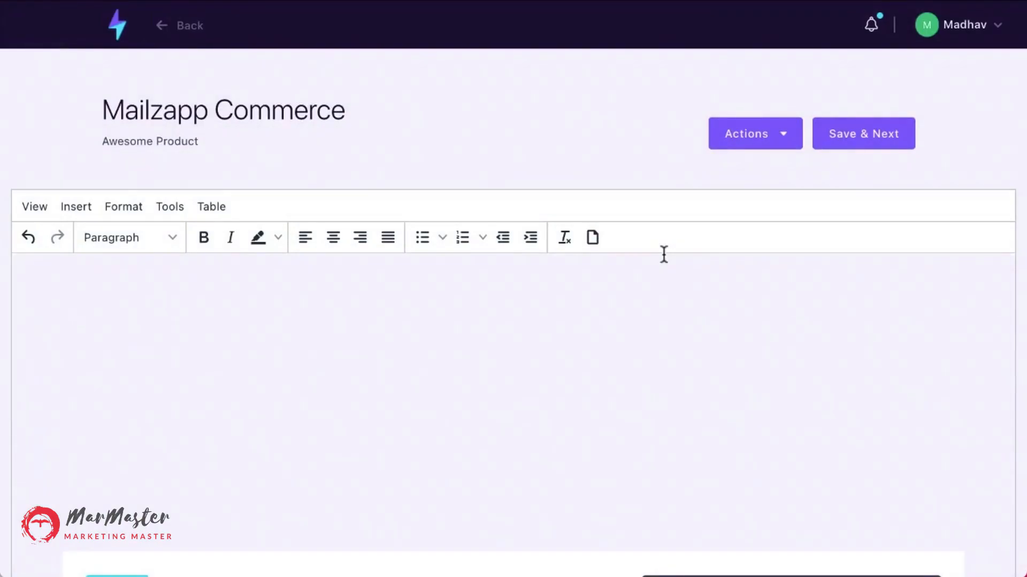
{"action": "scroll", "coordinate": [663, 254], "scroll_direction": "down", "scroll_amount": 5}
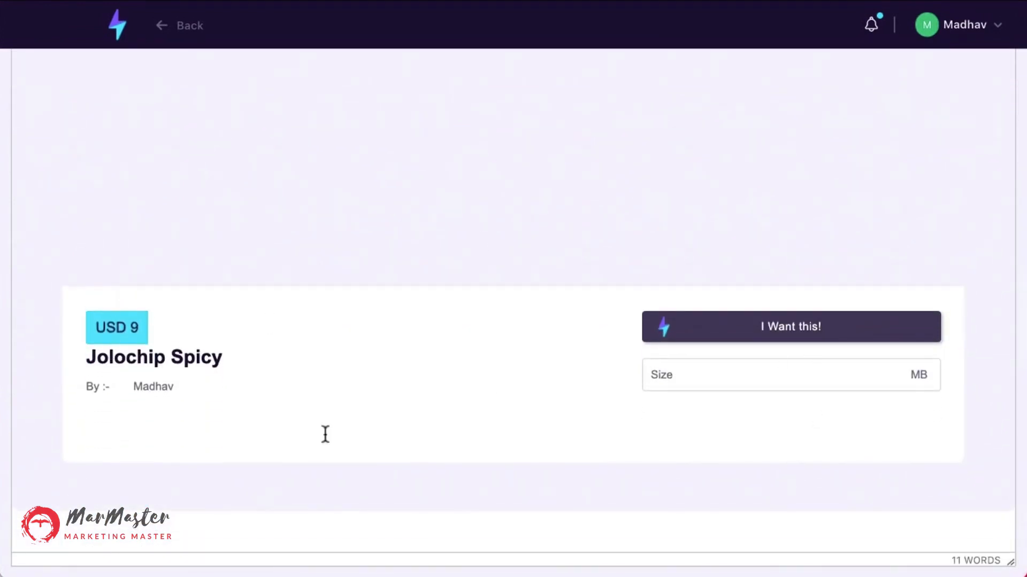
{"action": "scroll", "coordinate": [327, 433], "scroll_direction": "up", "scroll_amount": 5}
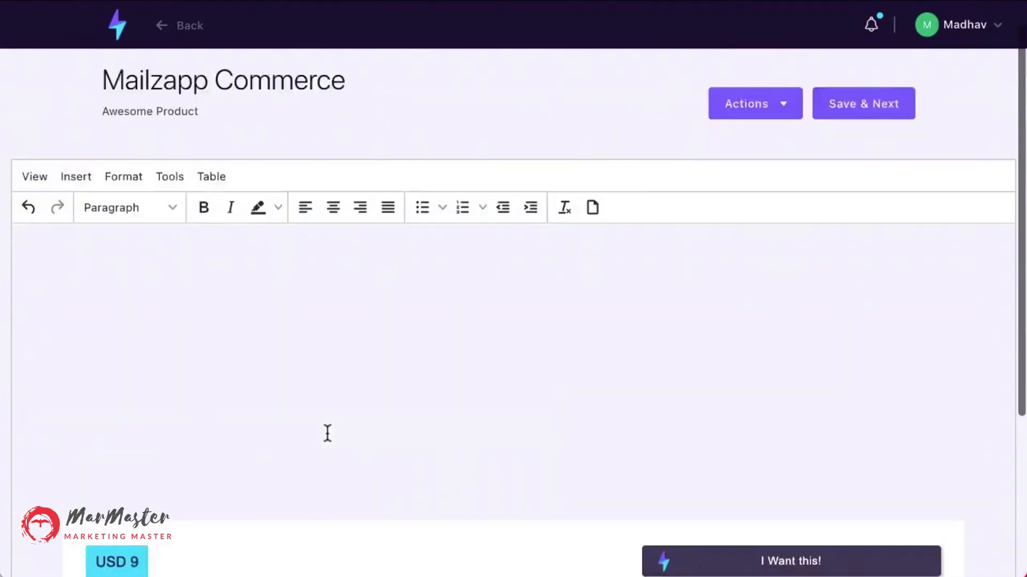
{"action": "left_click", "coordinate": [167, 321]}
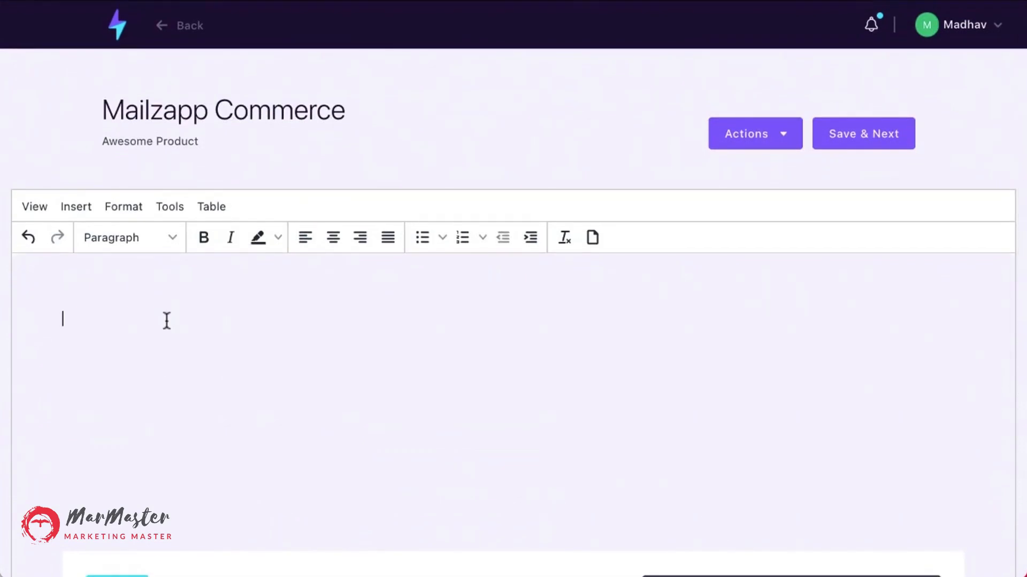
Type a line of placeholder text into the email body above the embedded product block.
{"action": "type", "text": "kjölksdökfjölsdjfölksjdföl kjlksjdklf"}
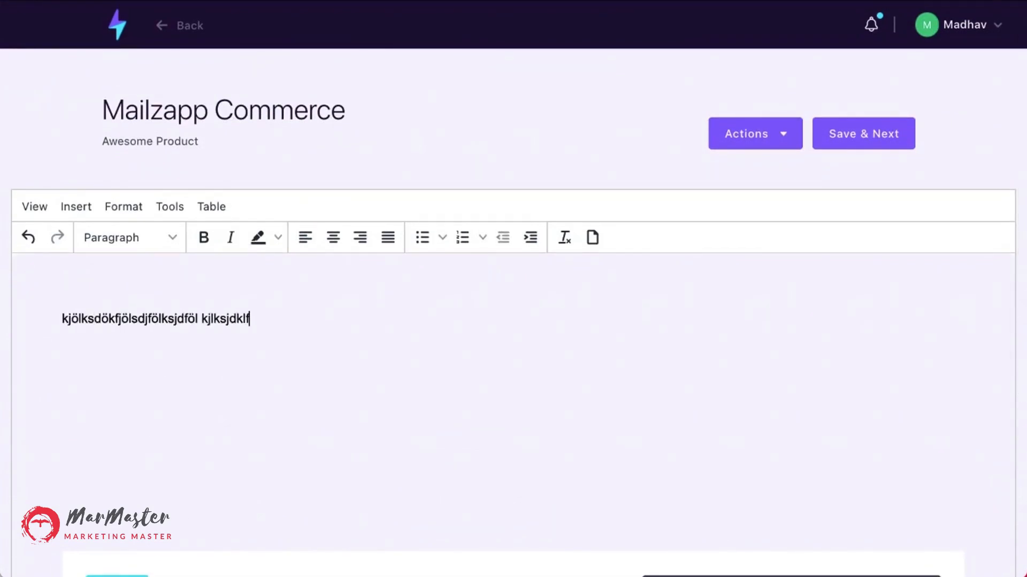
{"action": "type", "text": " aöklksdflk ölkasjdfölkajsdölkfjasödlfkjslkdf"}
{"action": "scroll", "coordinate": [514, 321], "scroll_direction": "down", "scroll_amount": 3}
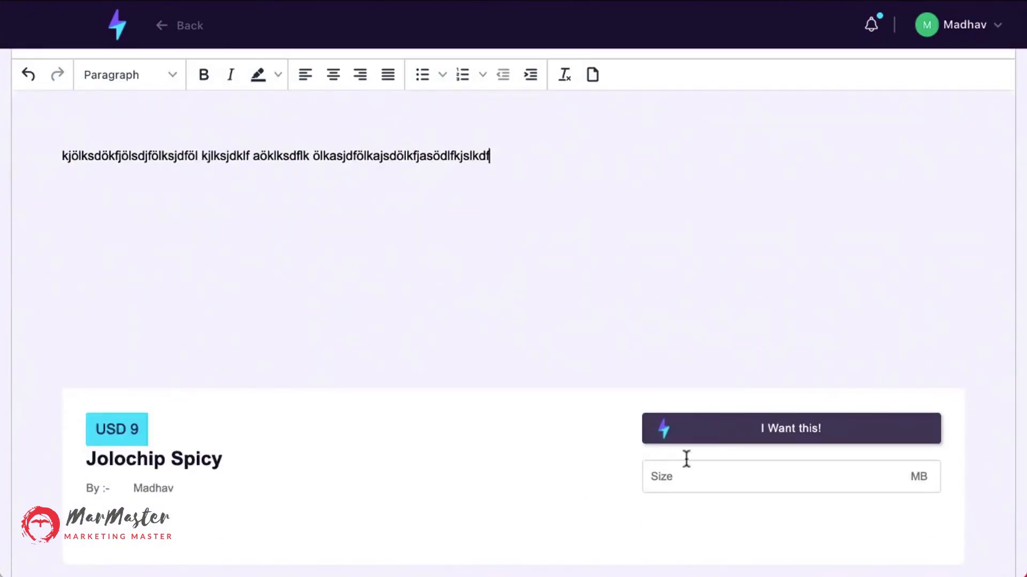
{"action": "scroll", "coordinate": [345, 346], "scroll_direction": "down", "scroll_amount": 2}
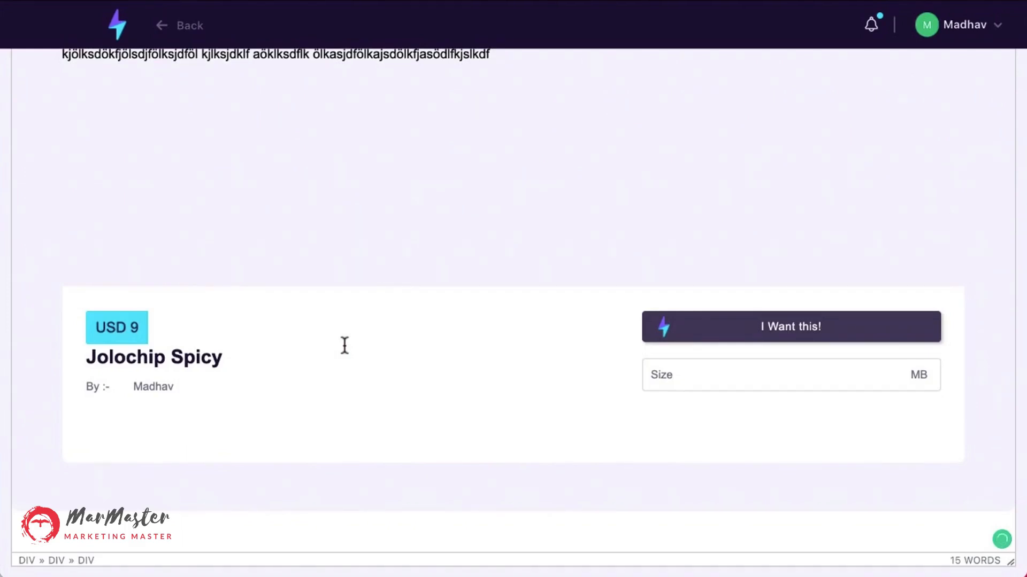
{"action": "scroll", "coordinate": [344, 346], "scroll_direction": "up", "scroll_amount": 3}
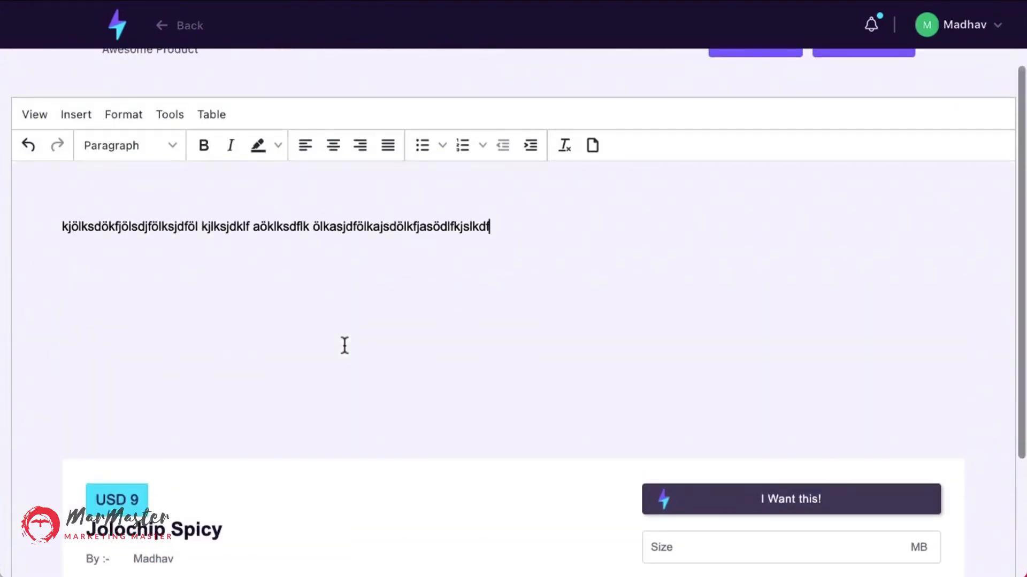
{"action": "scroll", "coordinate": [241, 345], "scroll_direction": "down", "scroll_amount": 2}
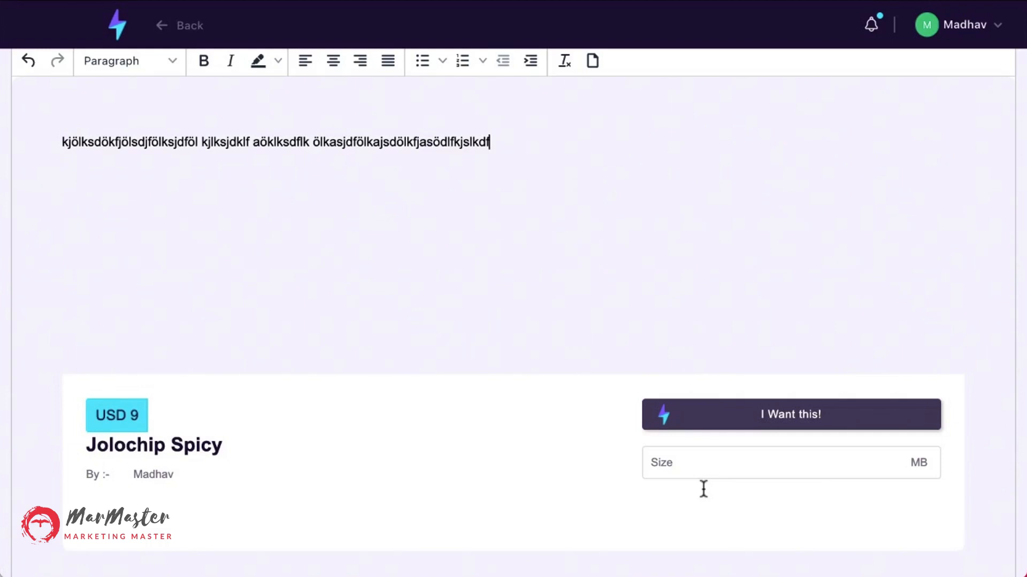
{"action": "scroll", "coordinate": [704, 489], "scroll_direction": "up", "scroll_amount": 1}
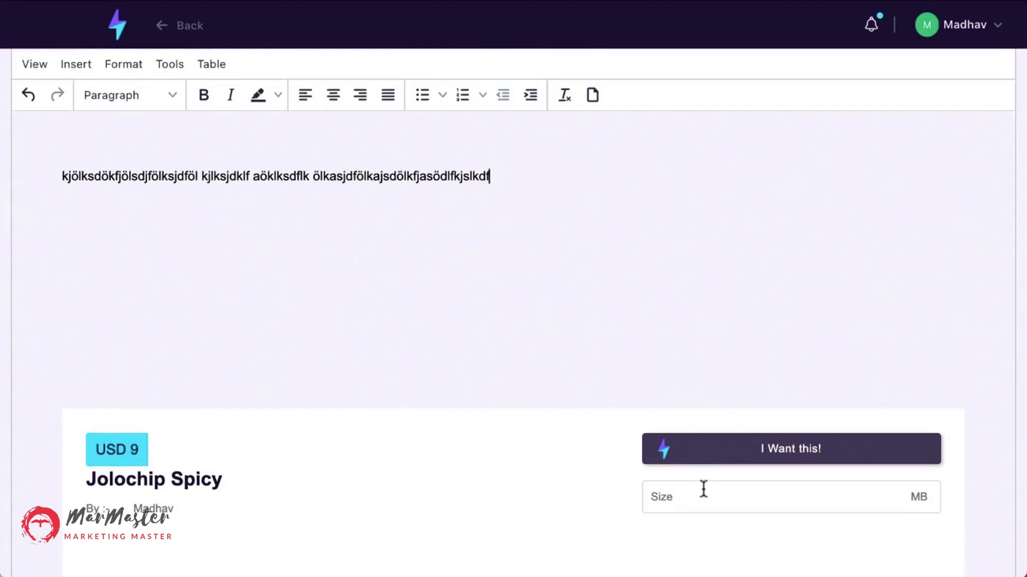
{"action": "scroll", "coordinate": [210, 403], "scroll_direction": "up", "scroll_amount": 3}
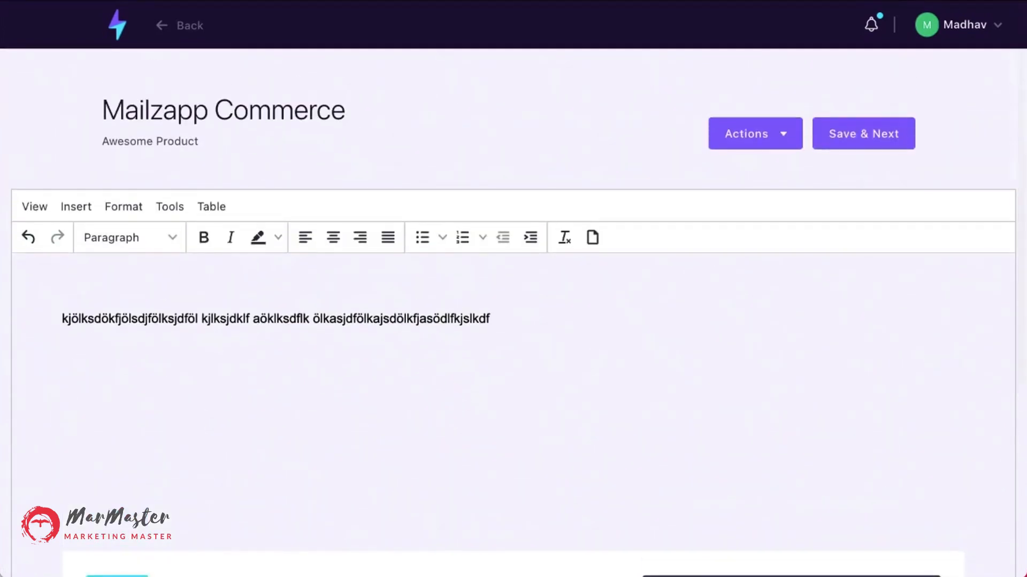
Leave the email editor for the dashboard and log out of the account.
{"action": "left_click", "coordinate": [118, 25]}
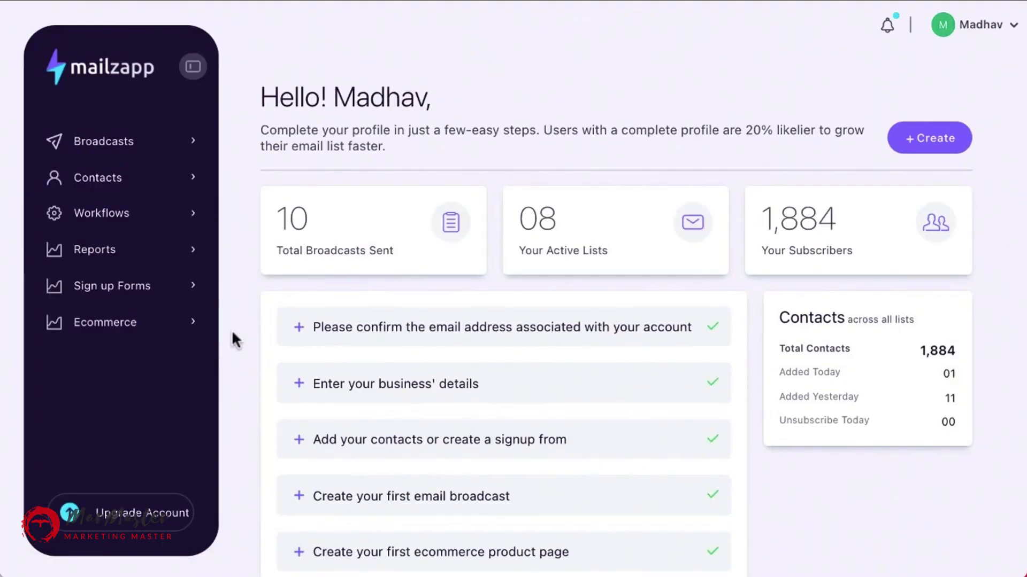
{"action": "scroll", "coordinate": [234, 340], "scroll_direction": "down", "scroll_amount": 2}
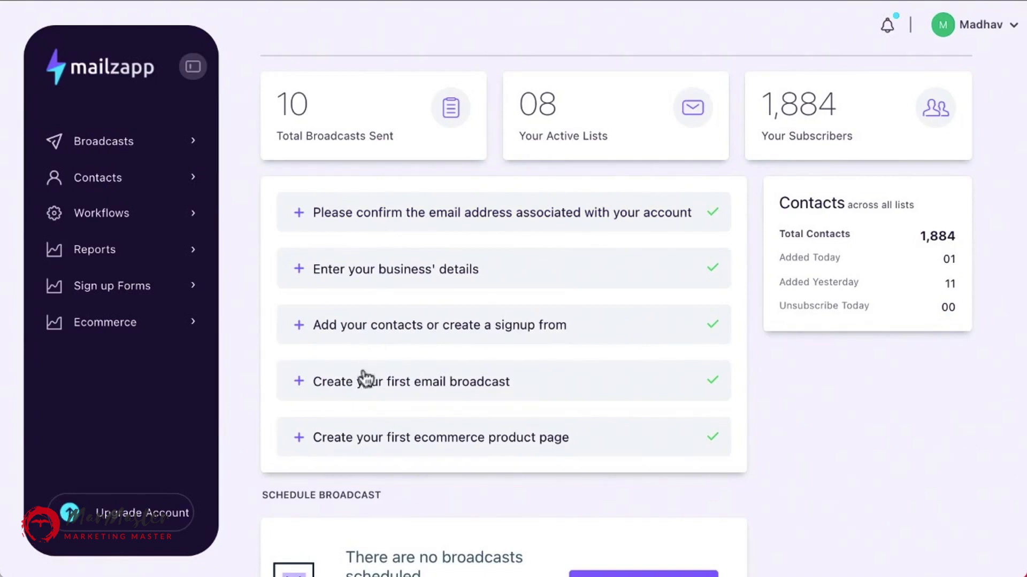
{"action": "scroll", "coordinate": [360, 469], "scroll_direction": "down", "scroll_amount": 8}
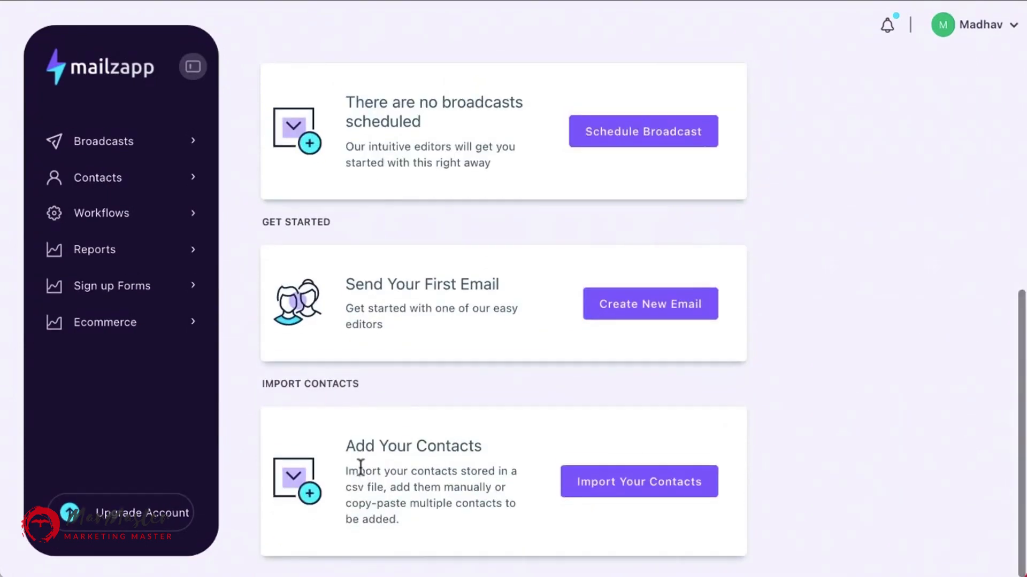
{"action": "scroll", "coordinate": [360, 468], "scroll_direction": "up", "scroll_amount": 8}
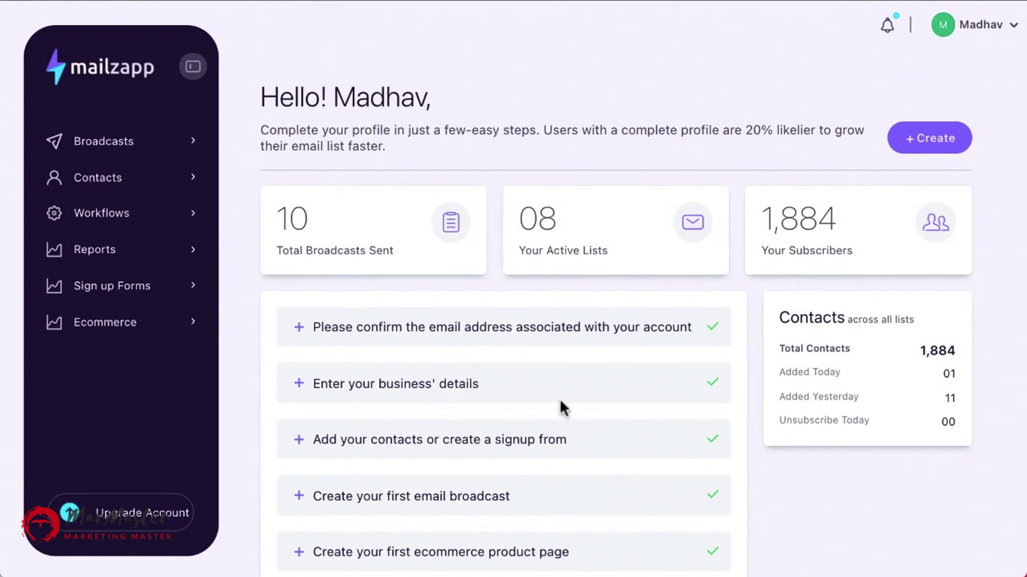
{"action": "left_click", "coordinate": [1012, 27]}
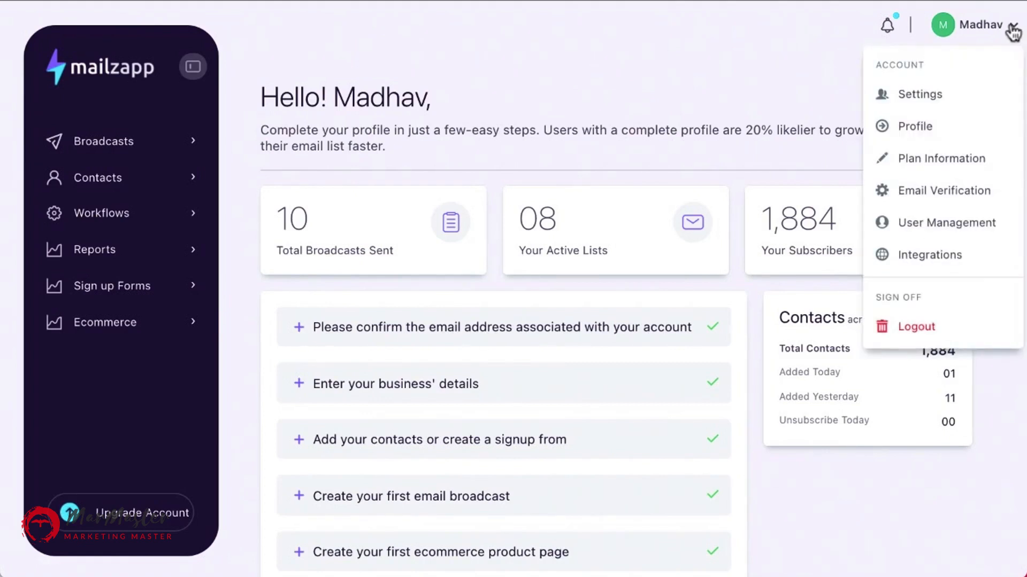
{"action": "left_click", "coordinate": [923, 335]}
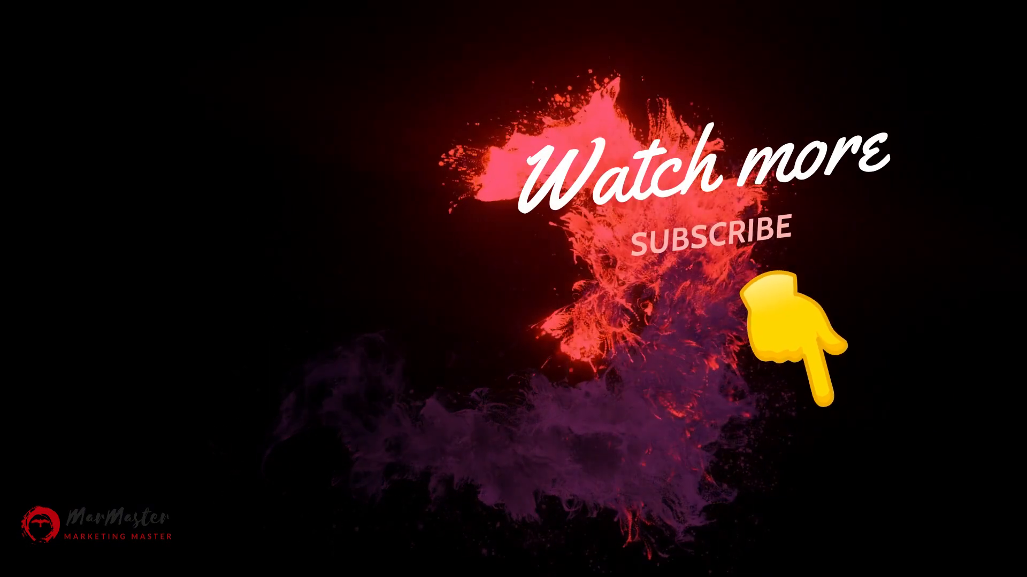